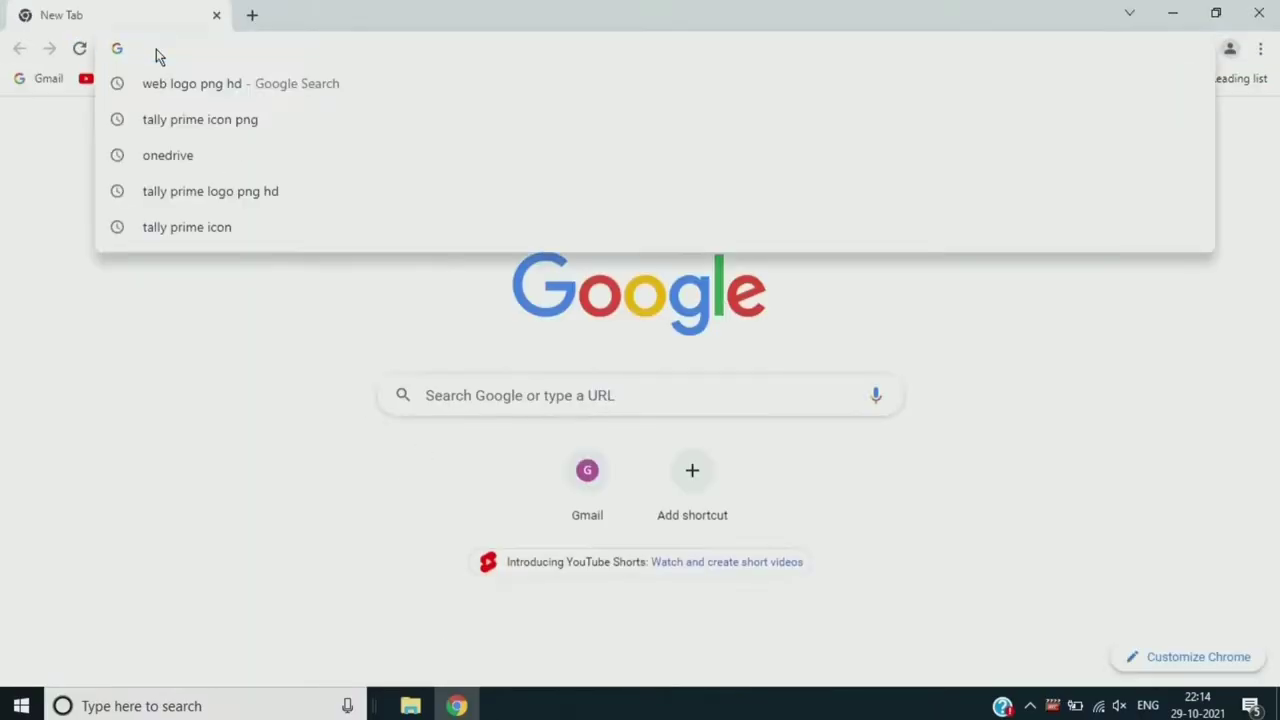
Step: Open the local page file:///F:/GDA%20Zone.htm in Chrome and scroll through it
click(156, 49)
right_click(156, 49)
key(ctrl+v)
key(BackSpace)
key(BackSpace)
key(BackSpace)
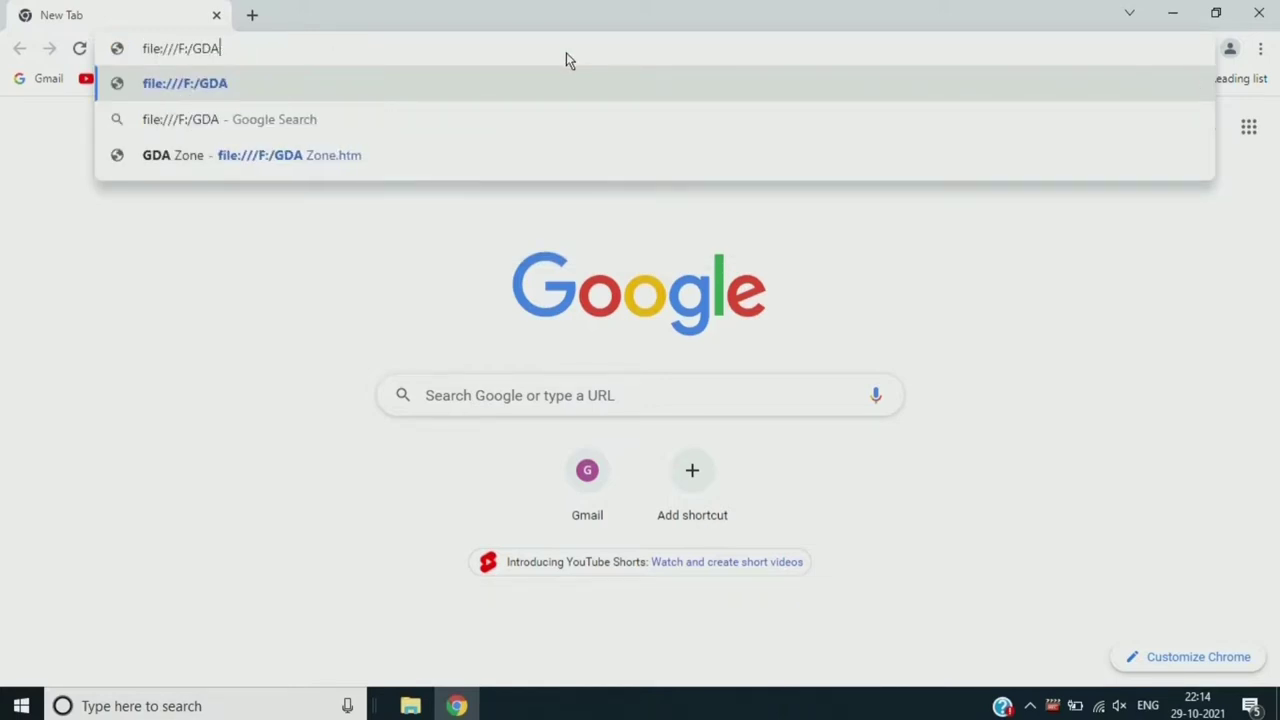
key(ctrl+a)
key(BackSpace)
text(file:///F:/GDA%20Zone.htm)
key(Return)
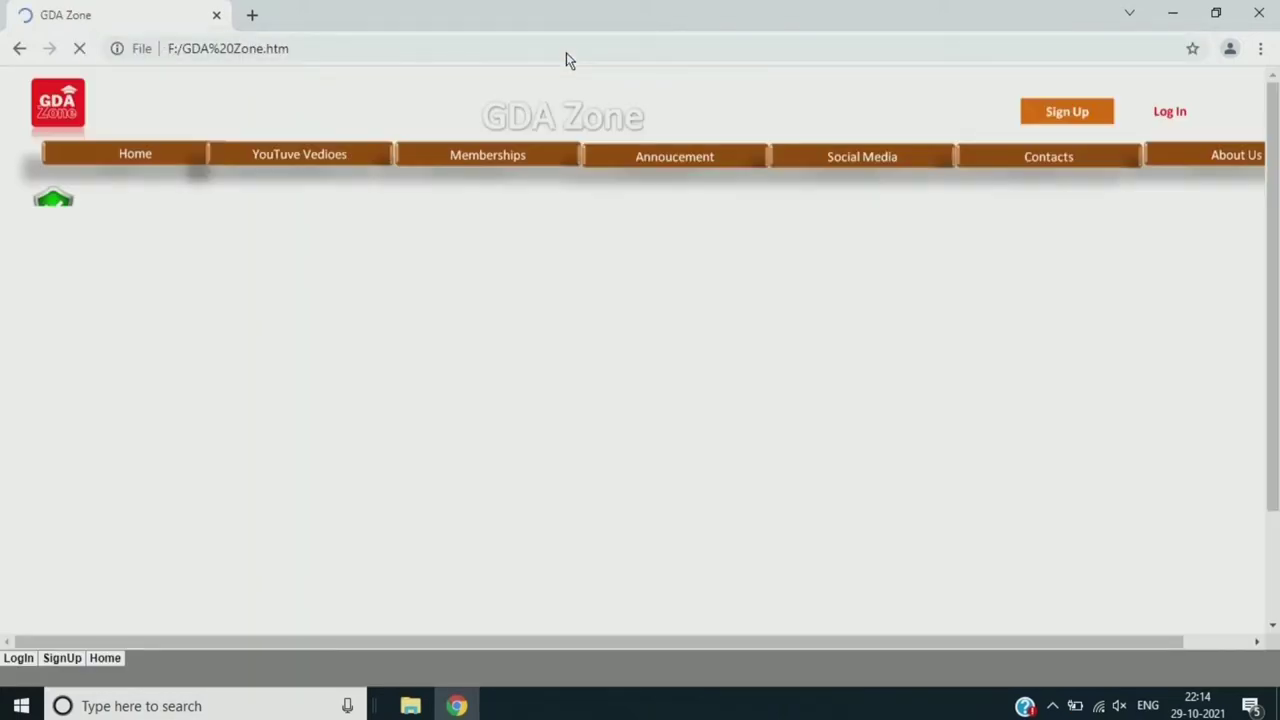
scroll(1130, 220, down, 1)
scroll(1170, 210, up, 1)
scroll(1210, 195, down, 2)
scroll(1250, 180, up, 2)
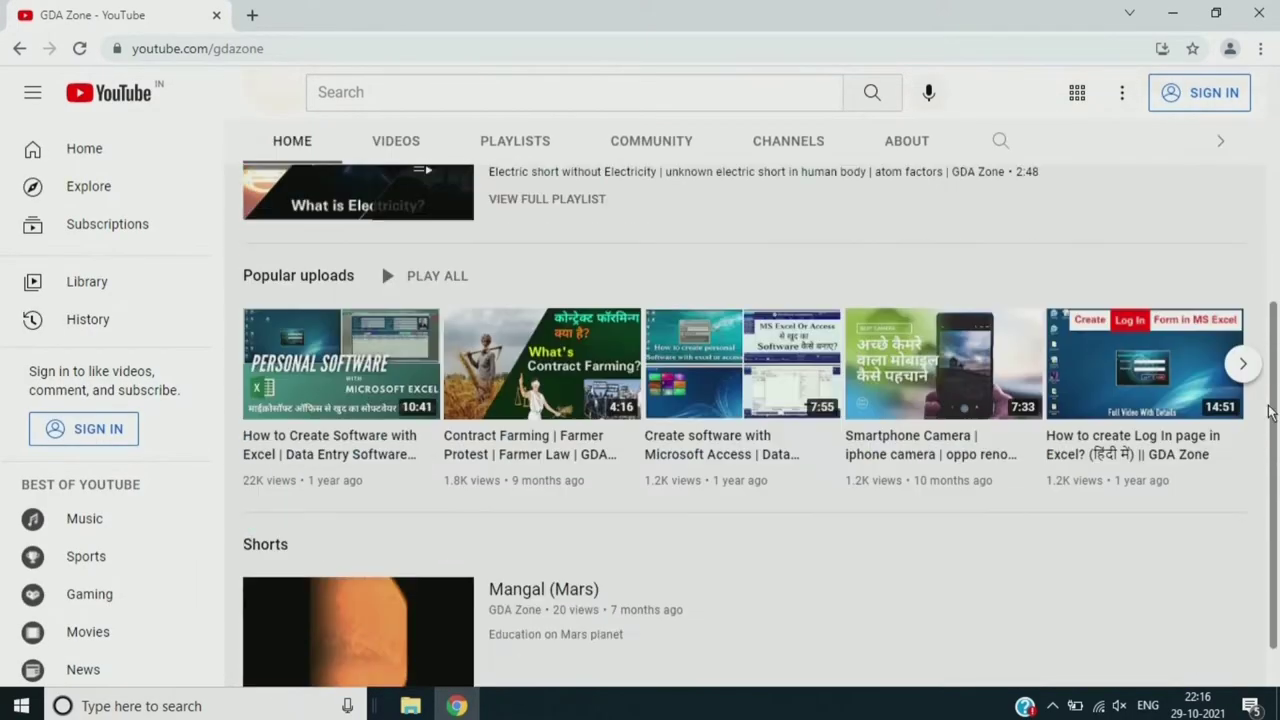
Step: Browse the GDA Zone channel's Videos tab, then go back twice to the local GDA Zone page
drag(1268, 155, 1275, 140)
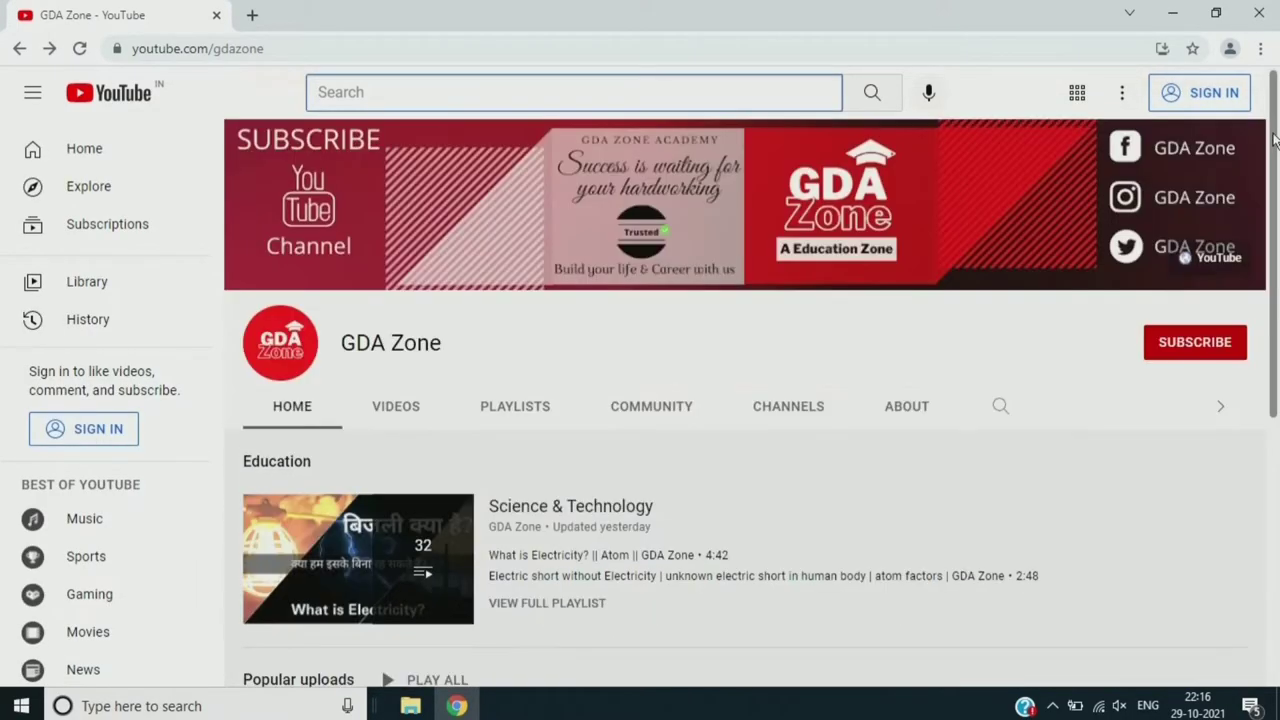
scroll(1240, 250, down, 3)
scroll(1197, 347, up, 3)
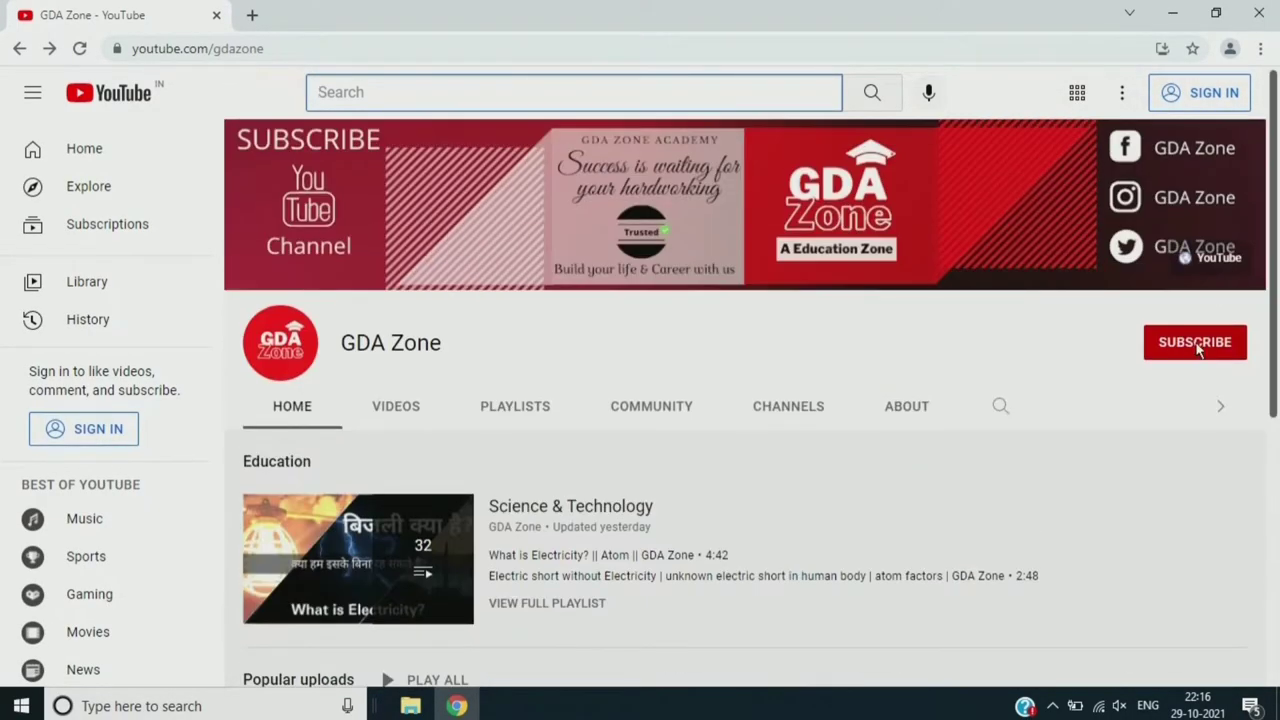
click(396, 410)
scroll(1276, 268, down, 4)
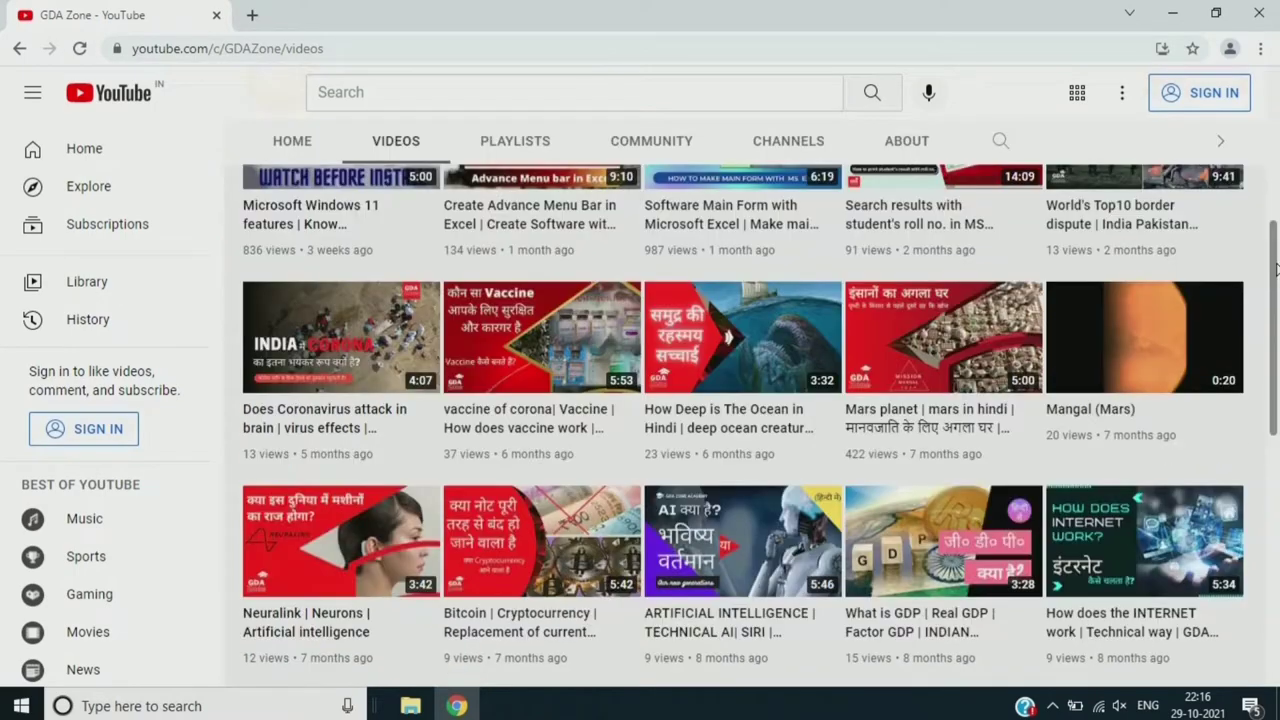
scroll(1274, 330, down, 4)
scroll(1145, 289, up, 7)
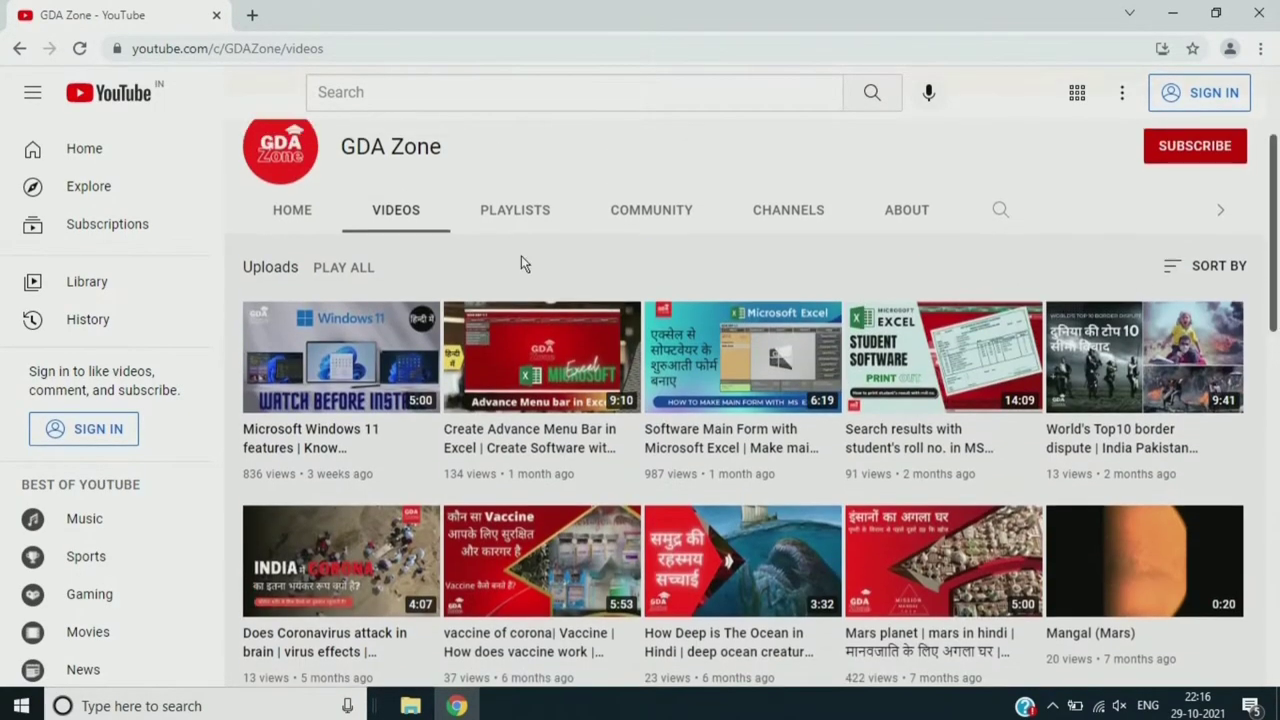
click(14, 52)
click(14, 52)
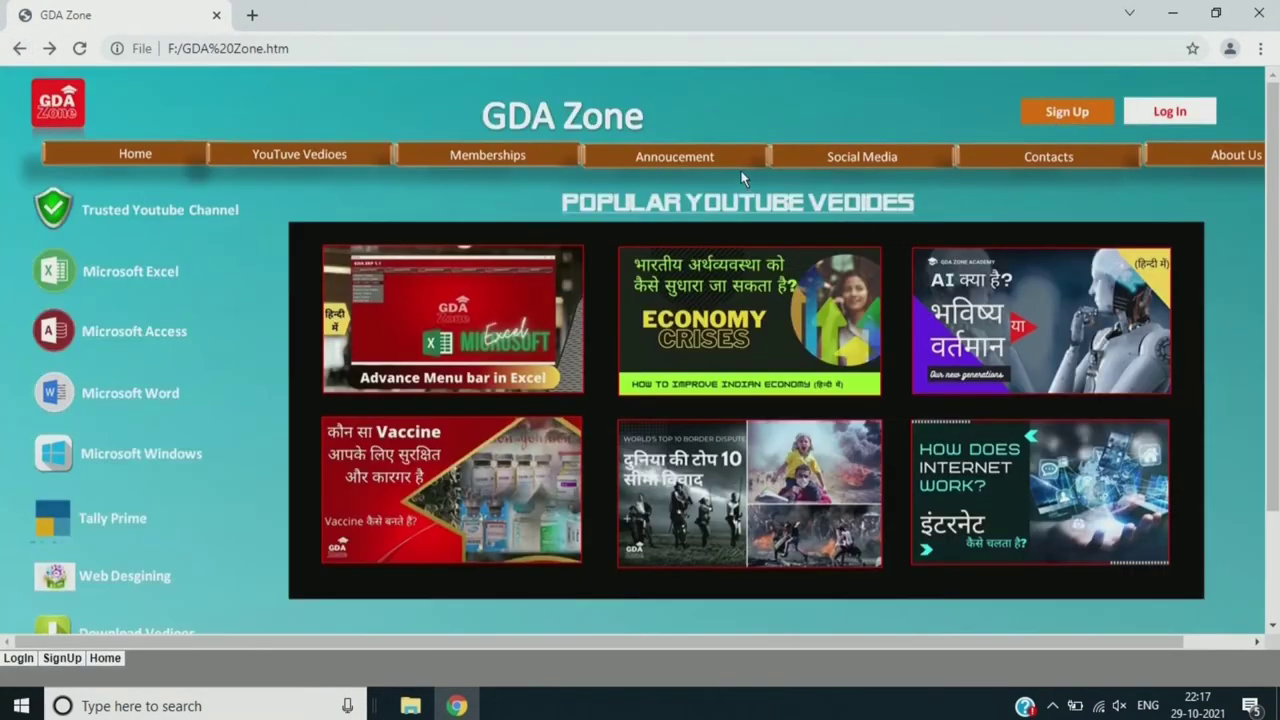
click(857, 156)
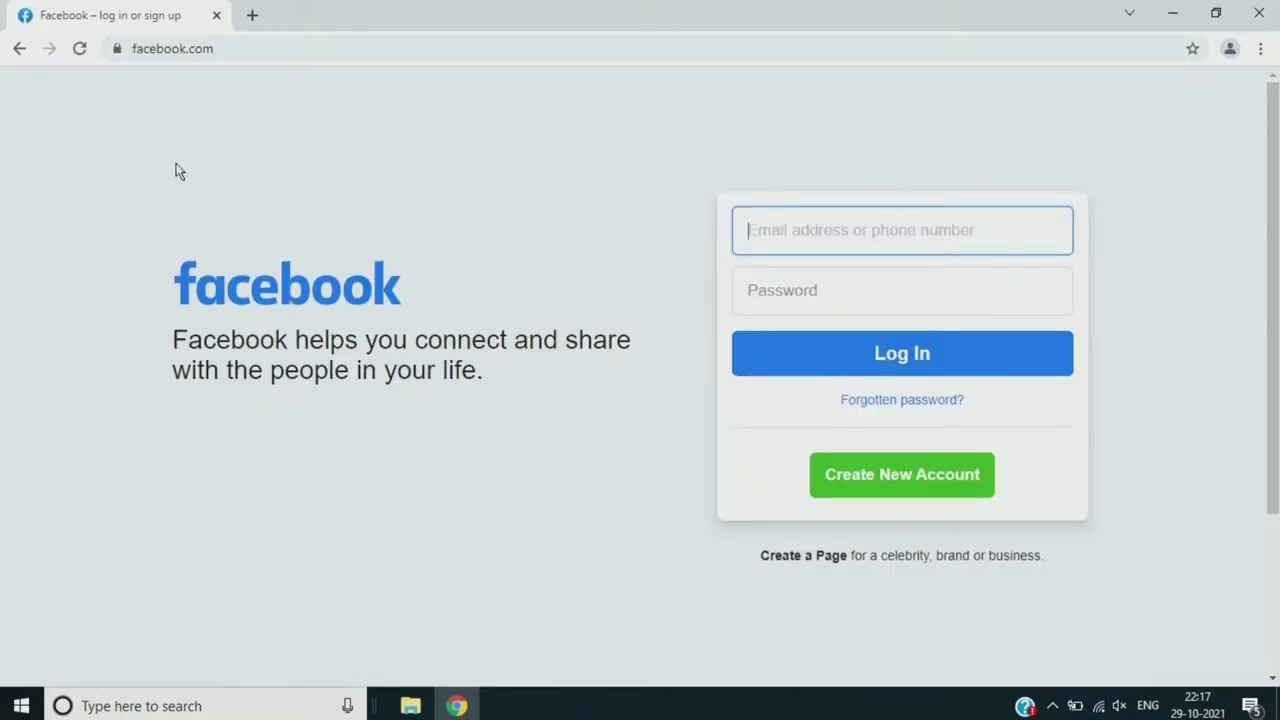
click(20, 48)
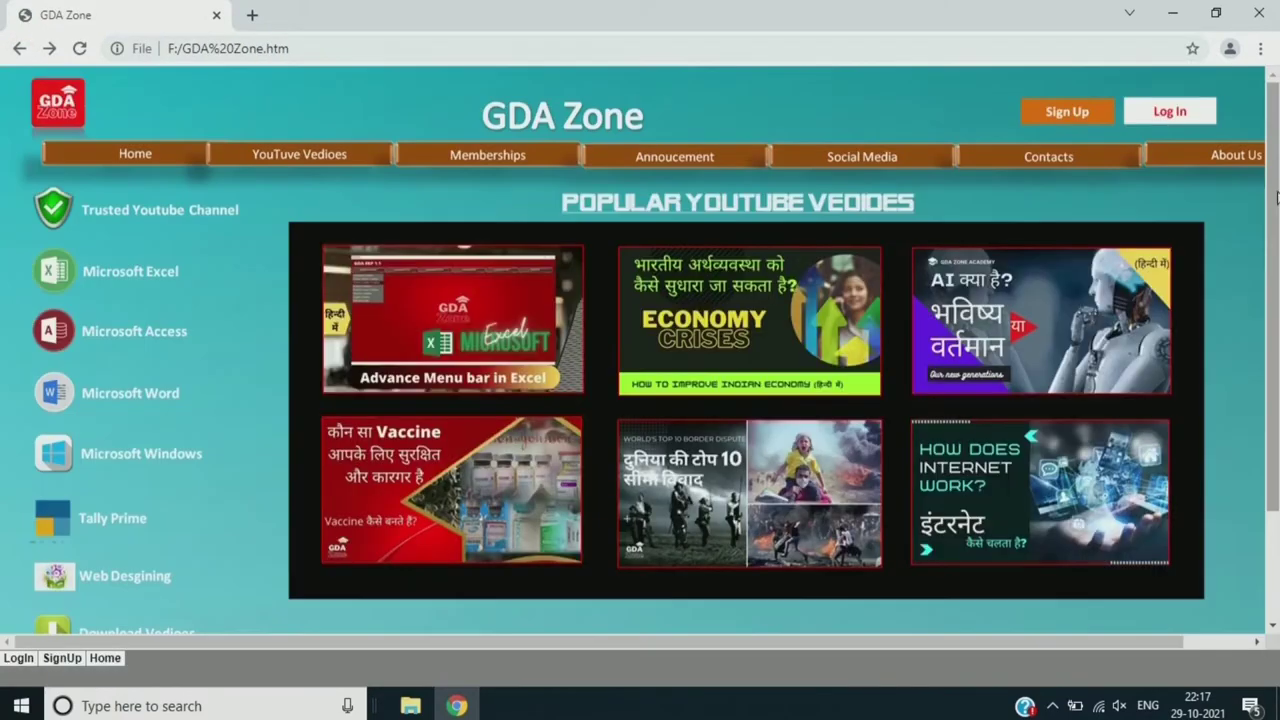
scroll(728, 617, down, 2)
scroll(1270, 142, up, 2)
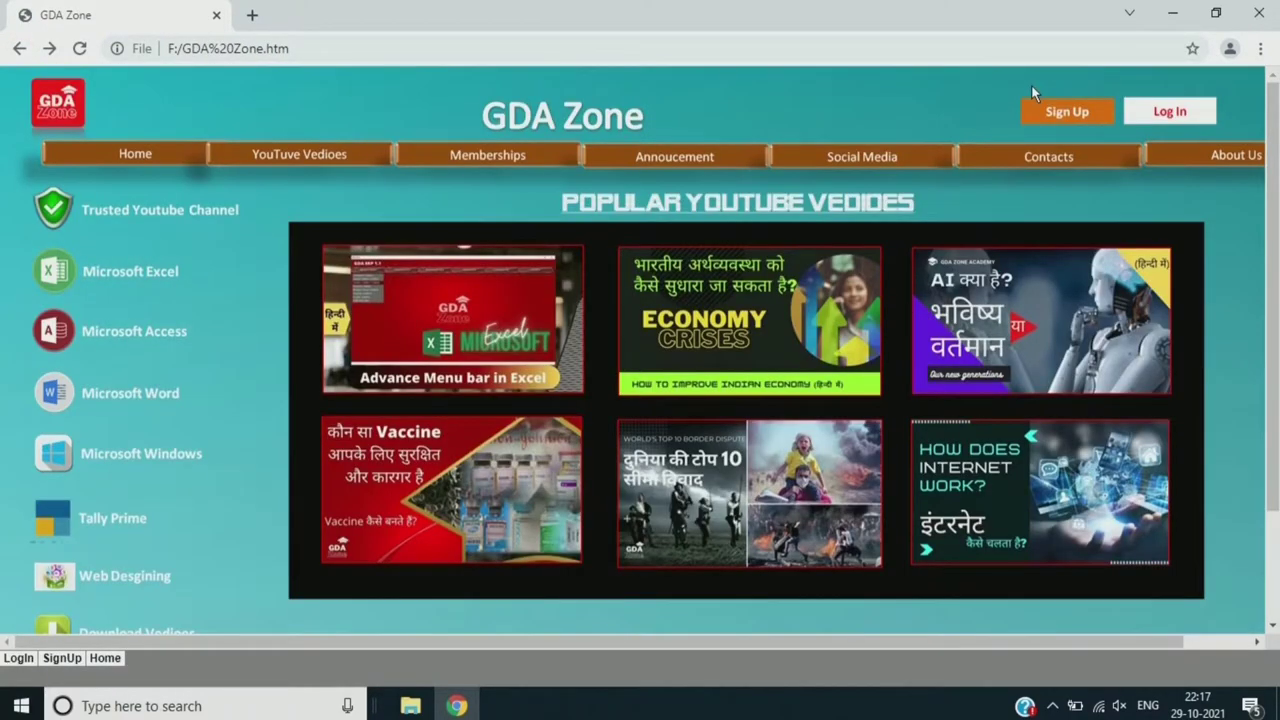
click(1080, 114)
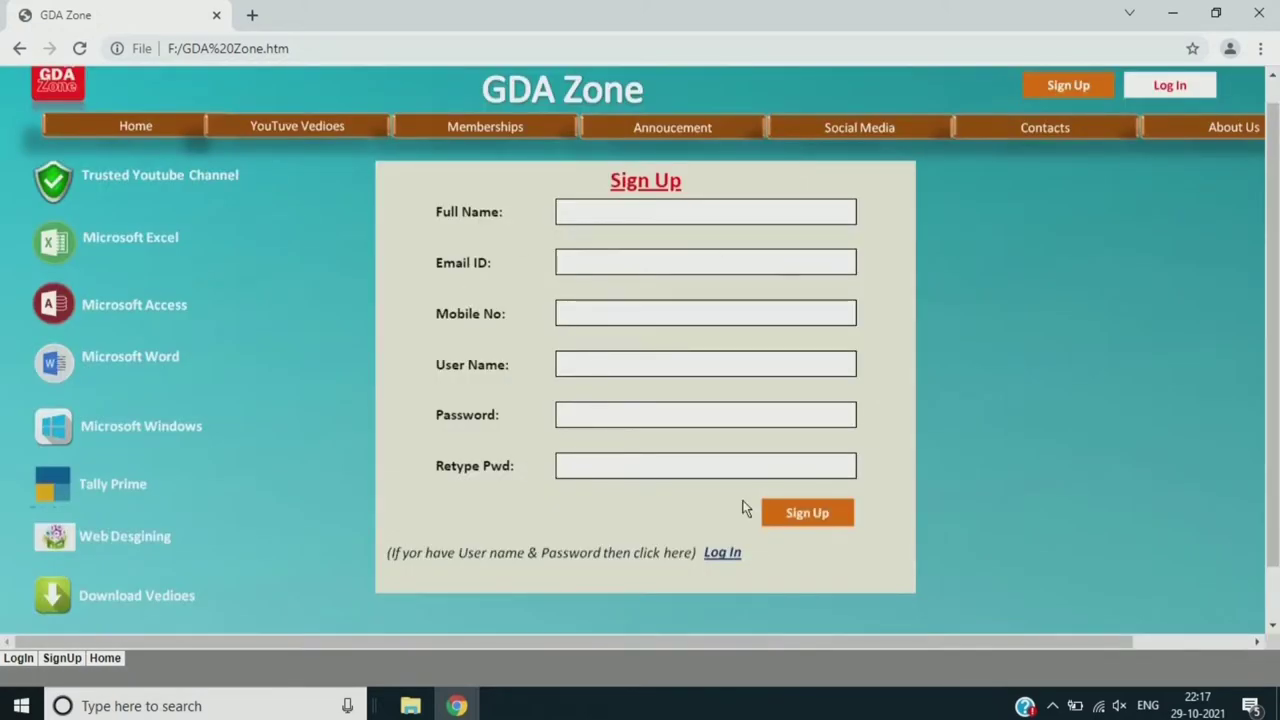
click(1166, 84)
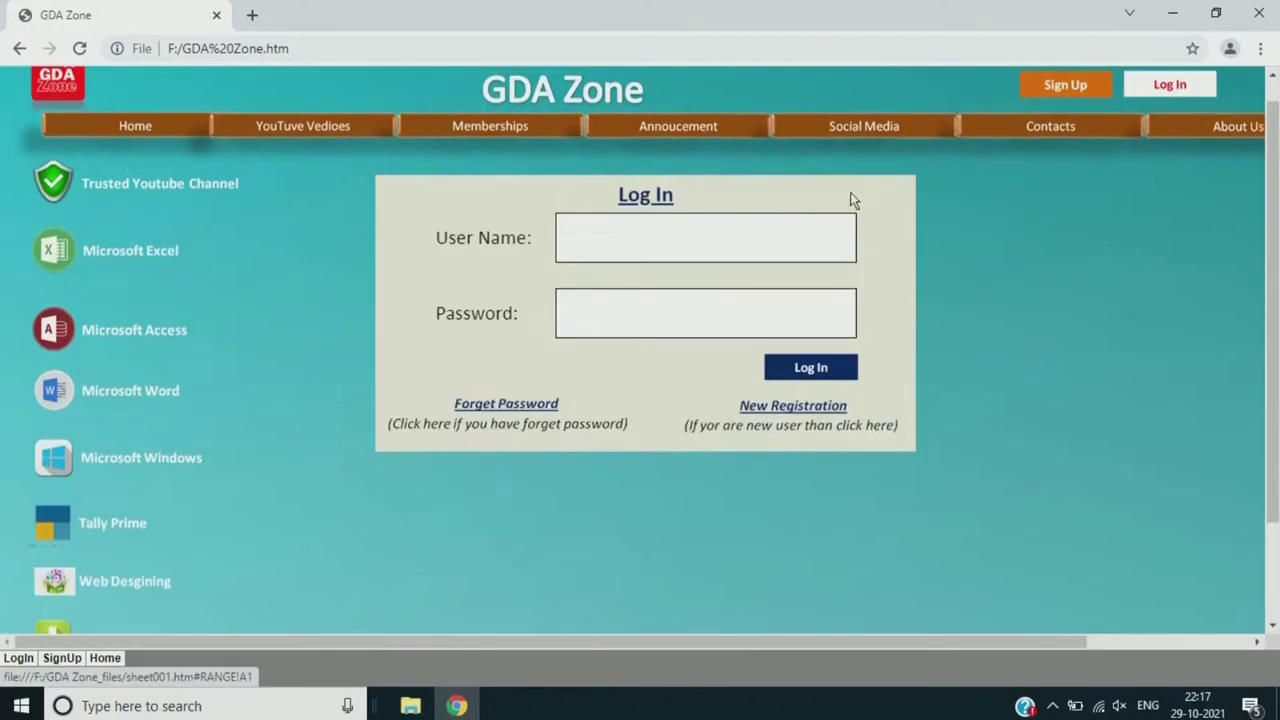
click(110, 127)
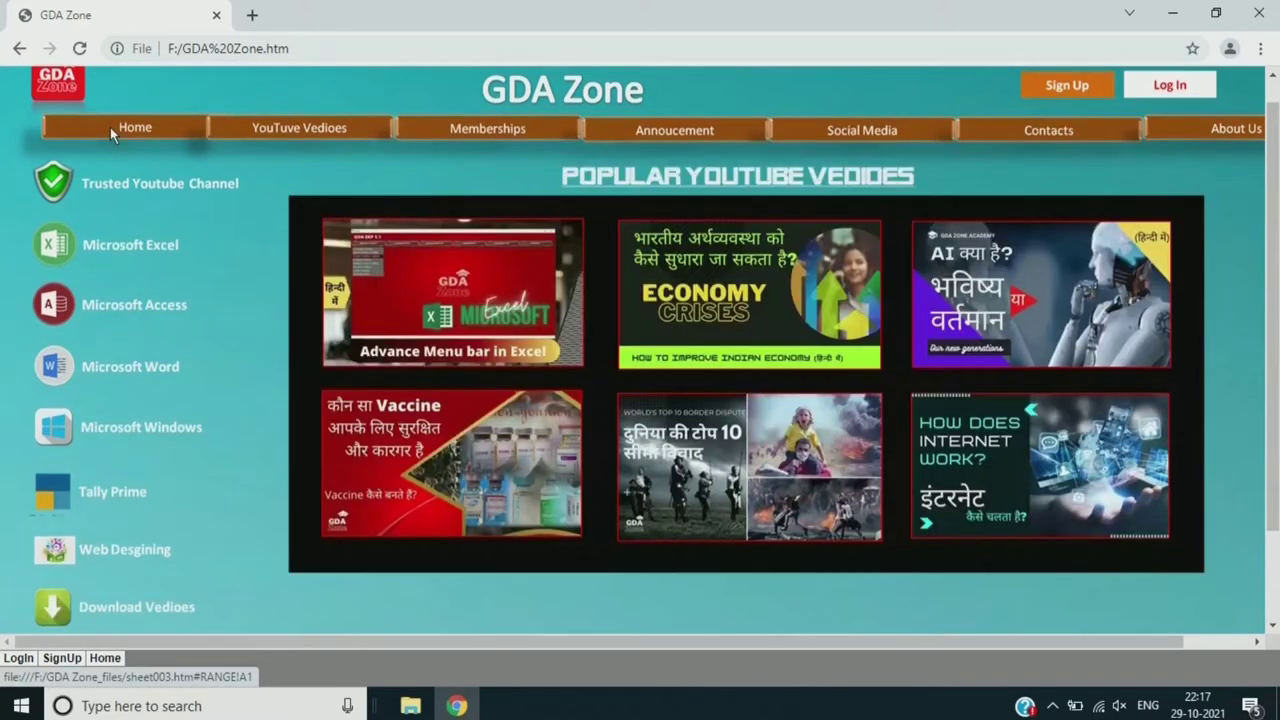
scroll(1272, 105, up, 1)
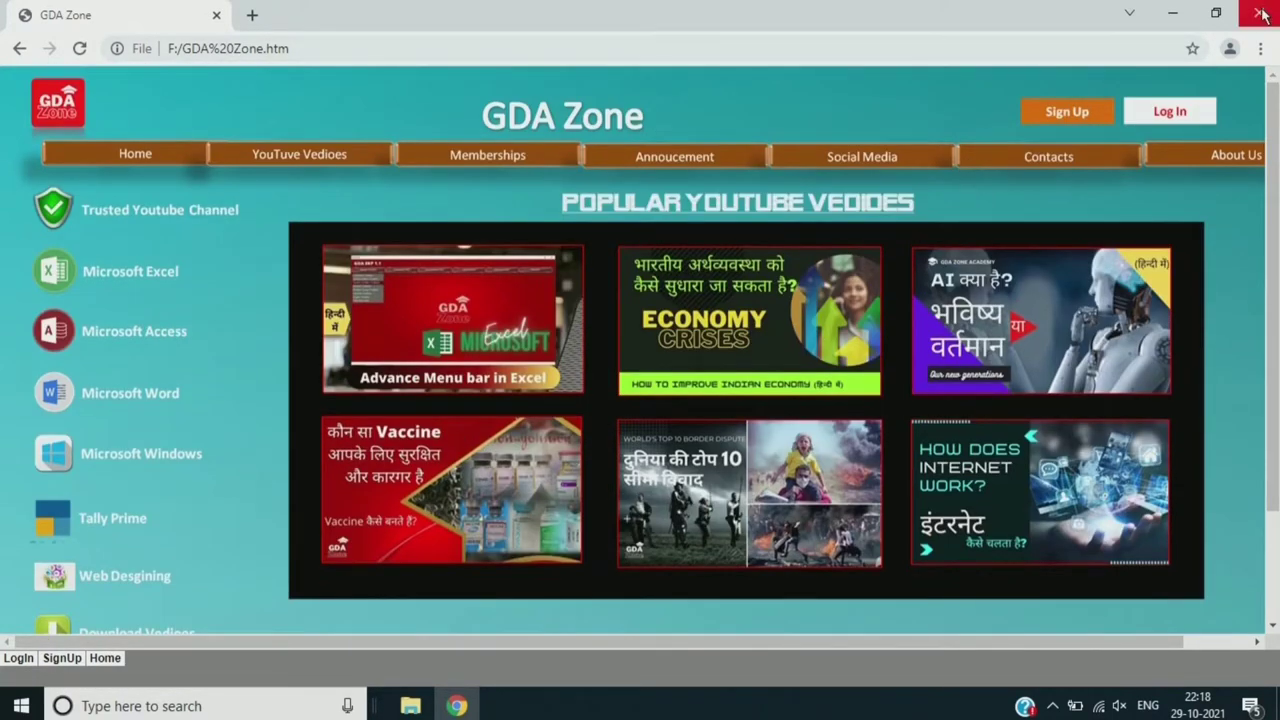
click(1259, 14)
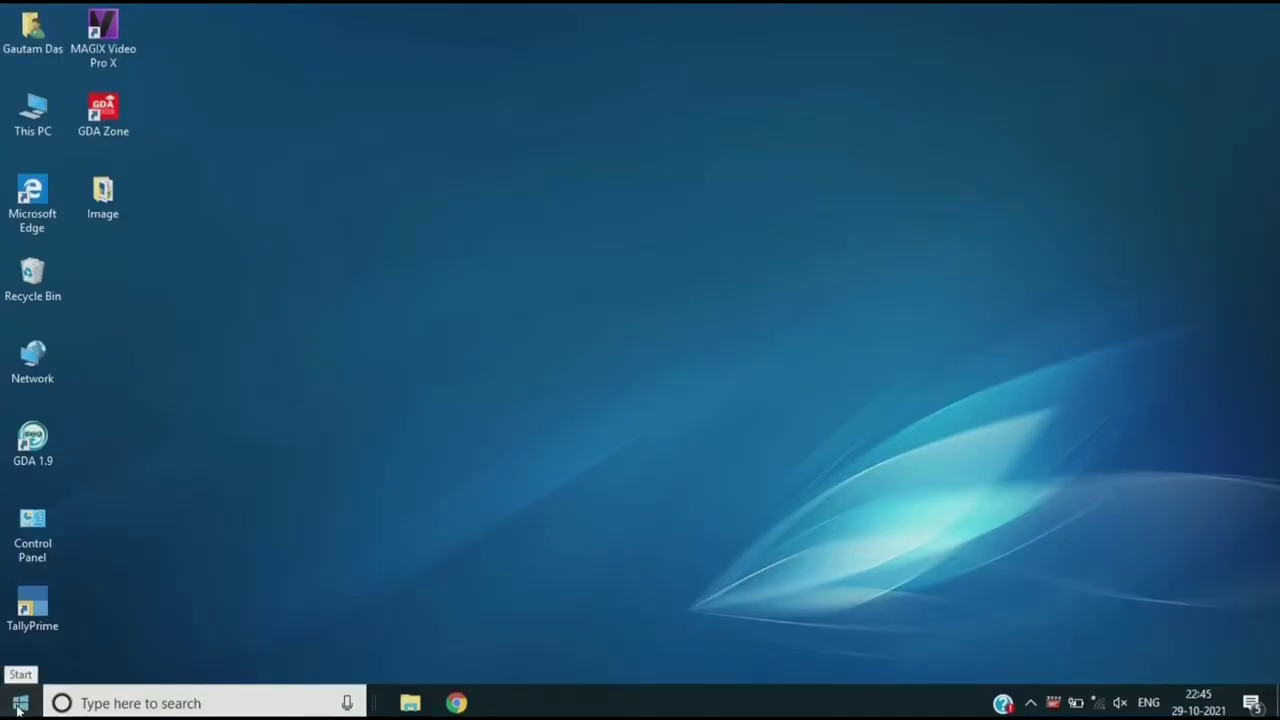
Step: Launch Microsoft Office Excel 2007 from the Windows Start menu
click(19, 704)
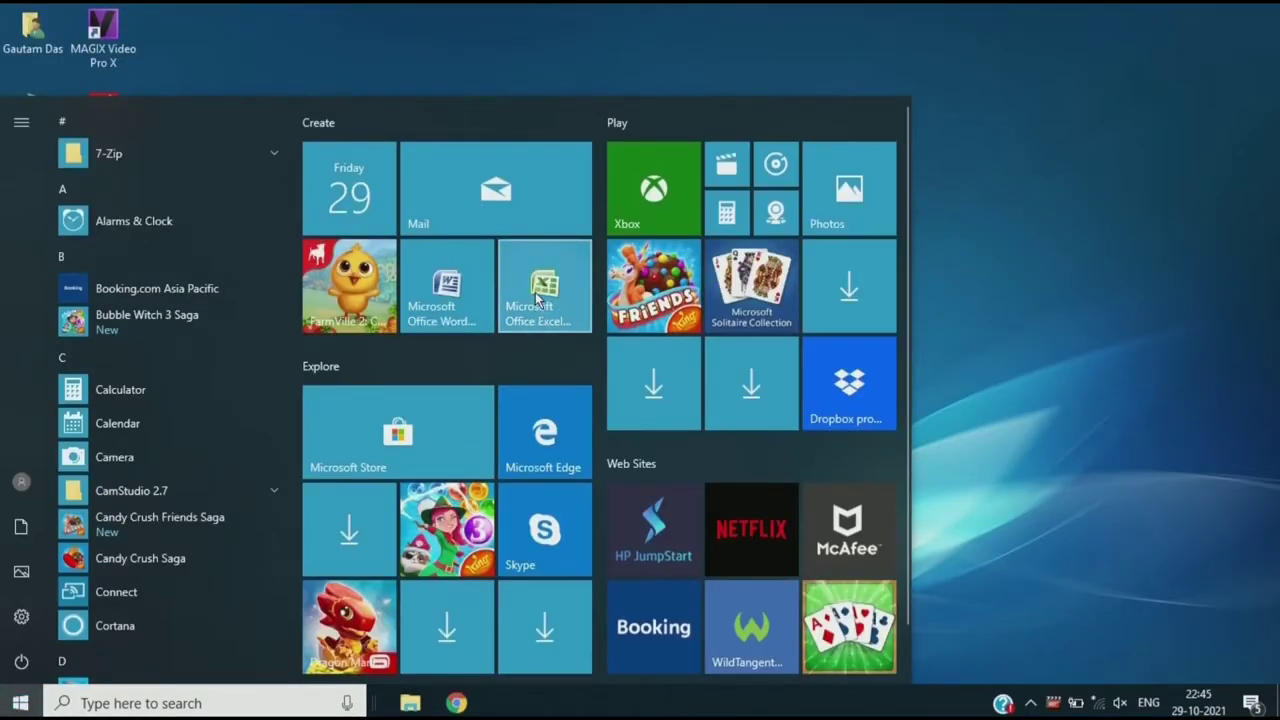
click(534, 297)
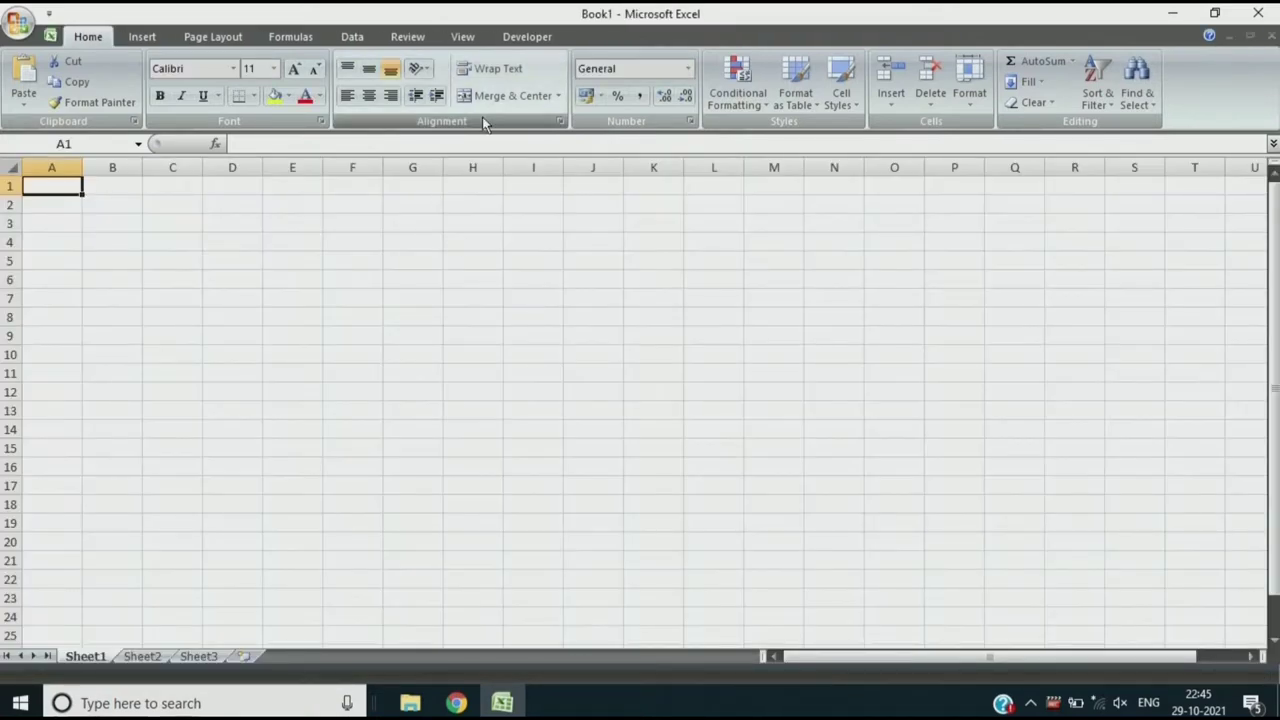
Step: Hide Sheet1's gridlines and set the turquoise blurred picture from Desktop\Image as background
click(462, 37)
click(252, 81)
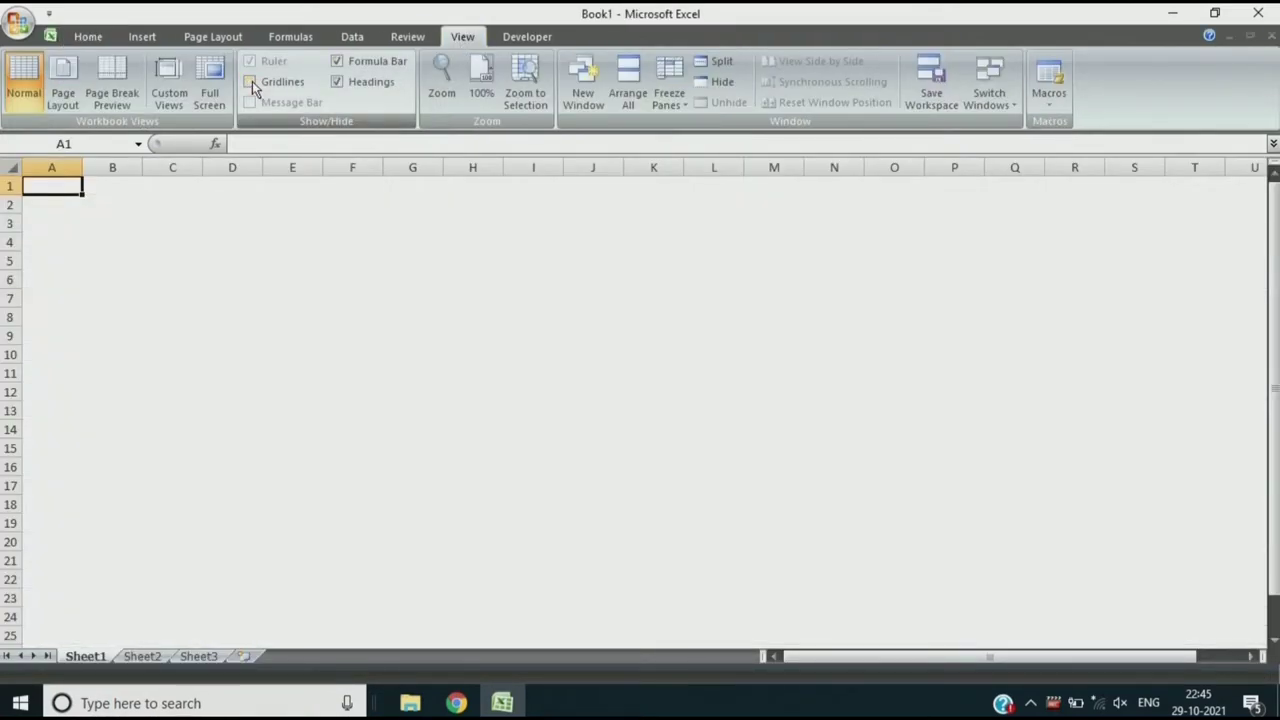
click(142, 37)
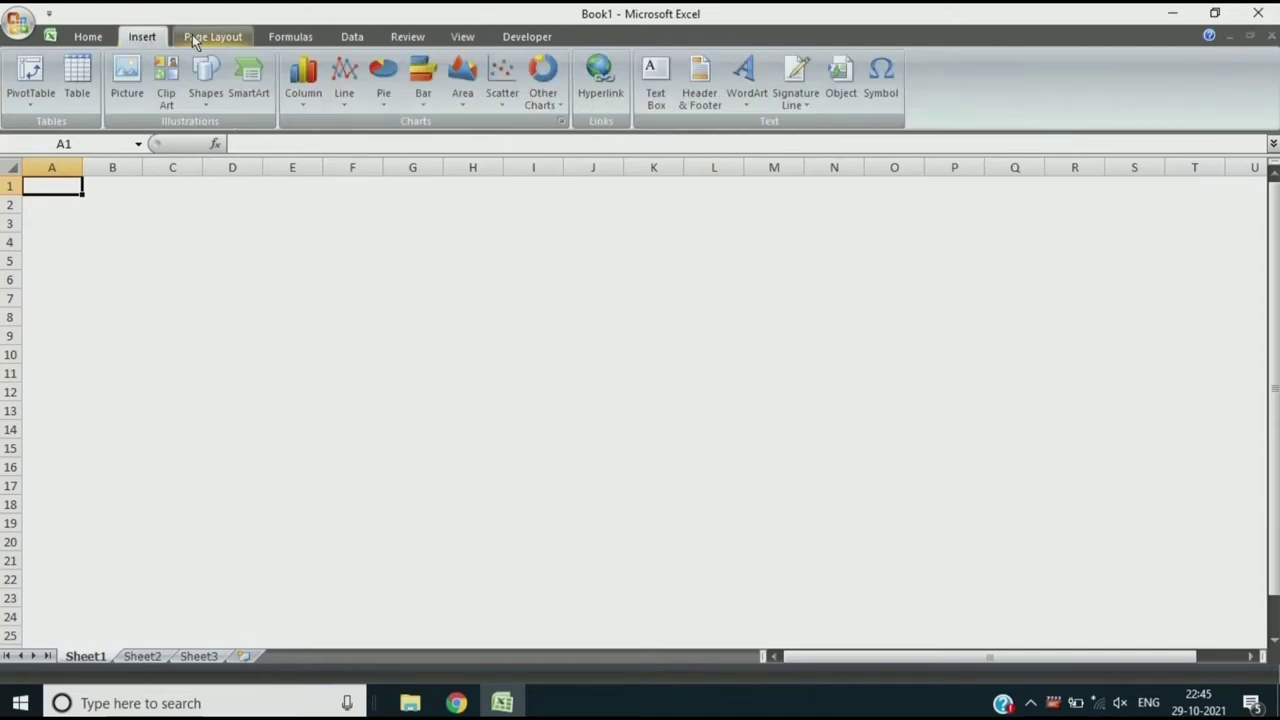
click(212, 37)
click(372, 88)
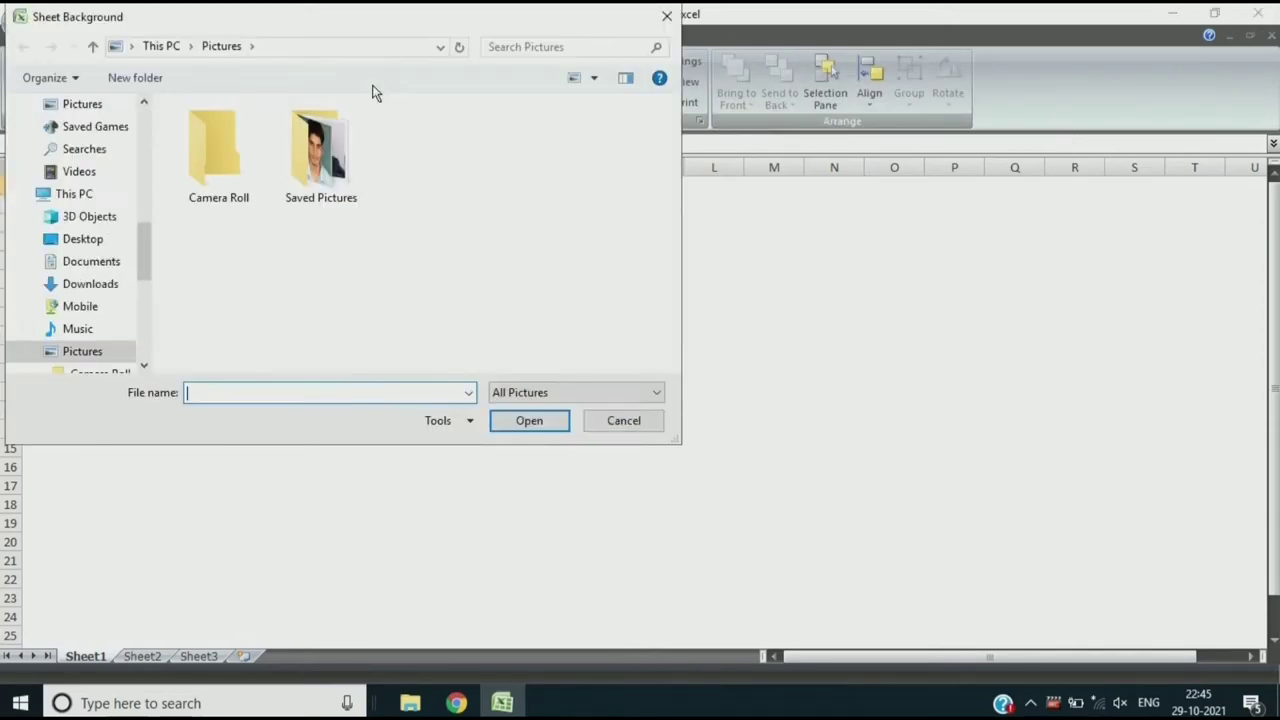
drag(143, 222, 143, 171)
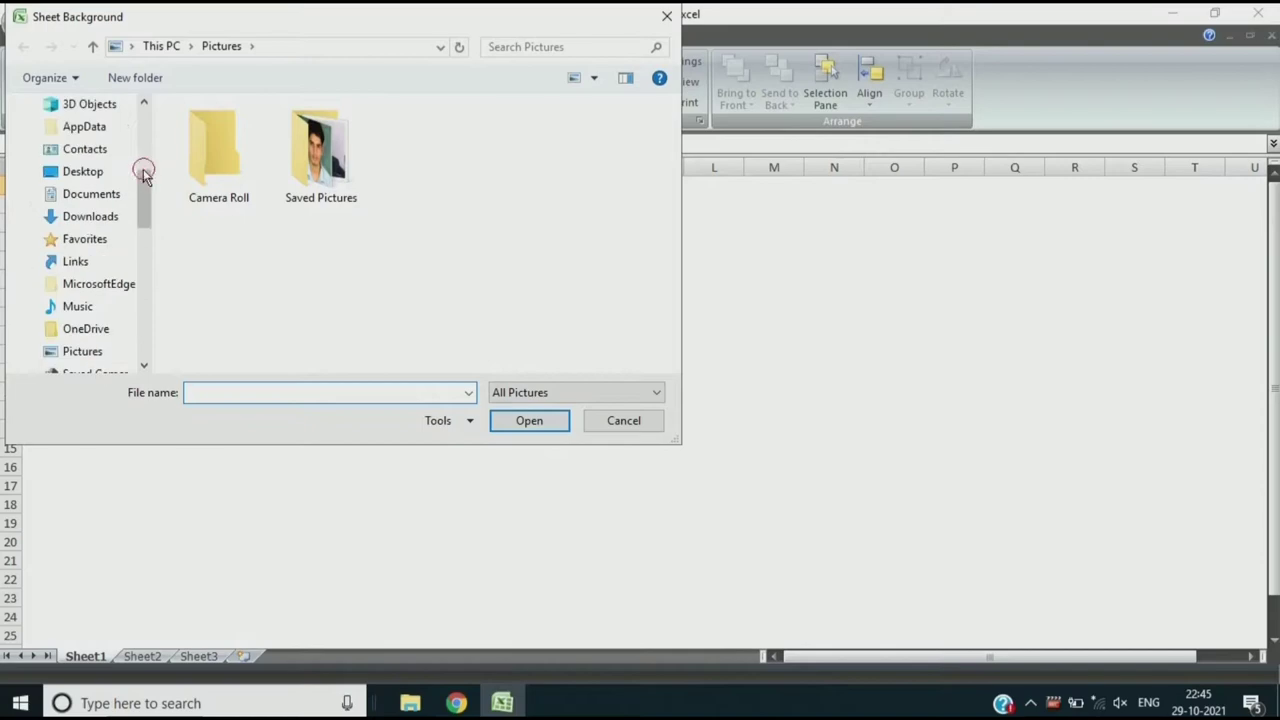
click(84, 171)
double_click(203, 132)
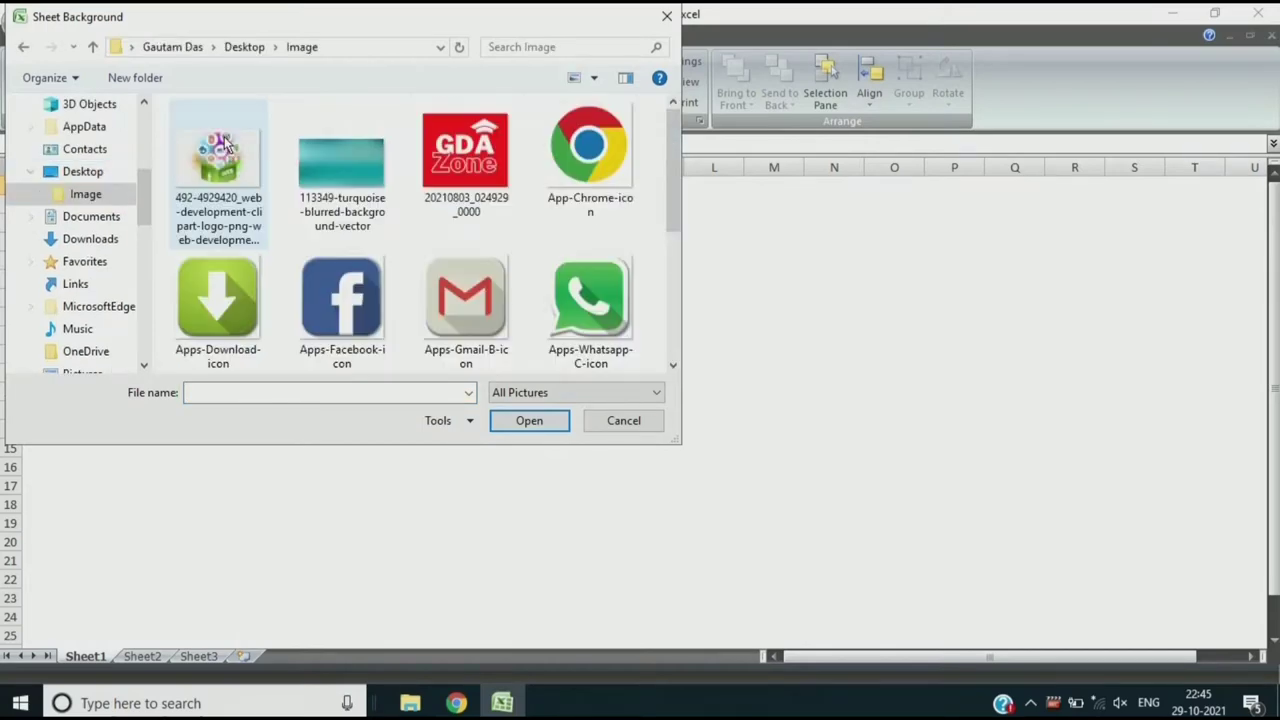
double_click(325, 185)
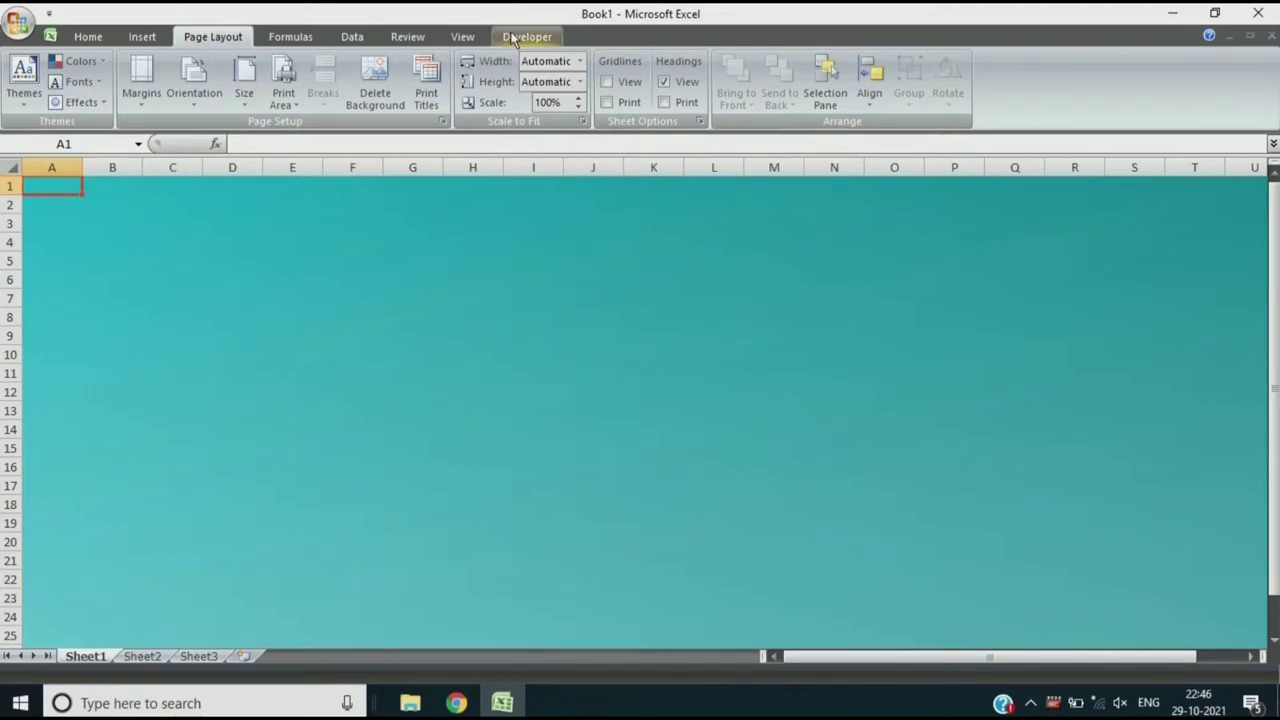
Step: Hide the row and column headings and pick a rounded rectangle from the Shapes gallery
click(462, 36)
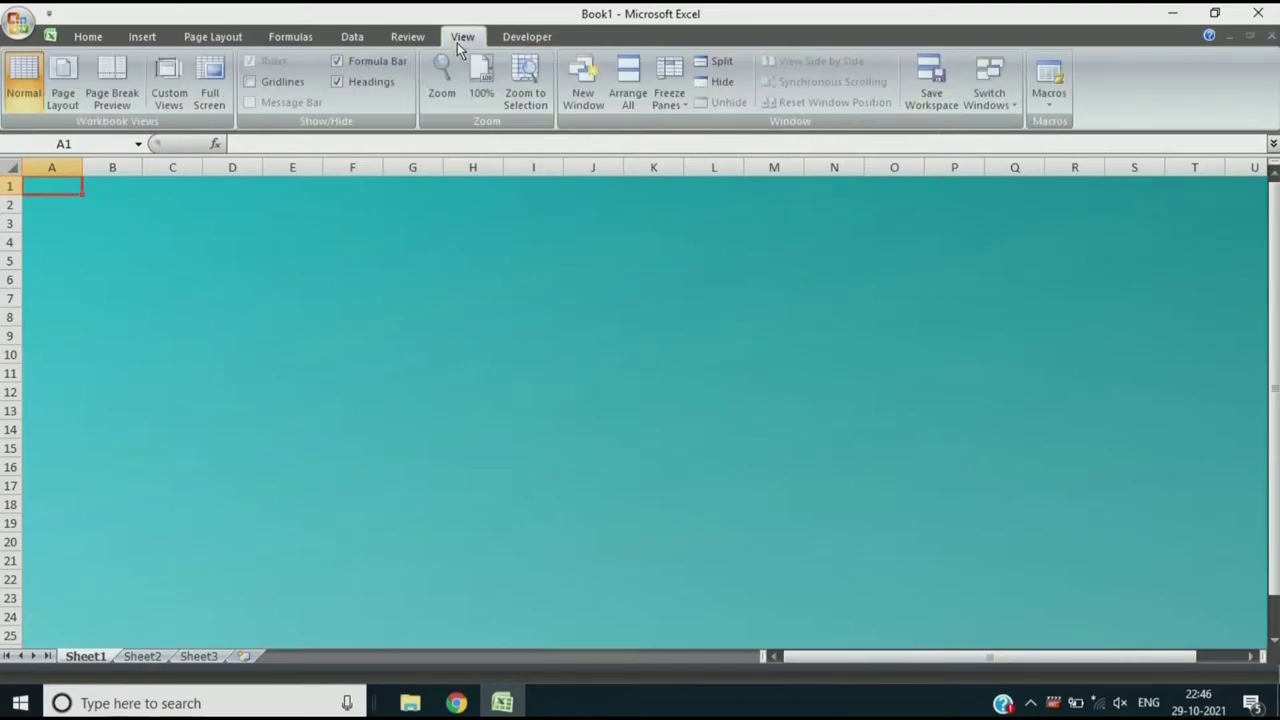
click(334, 82)
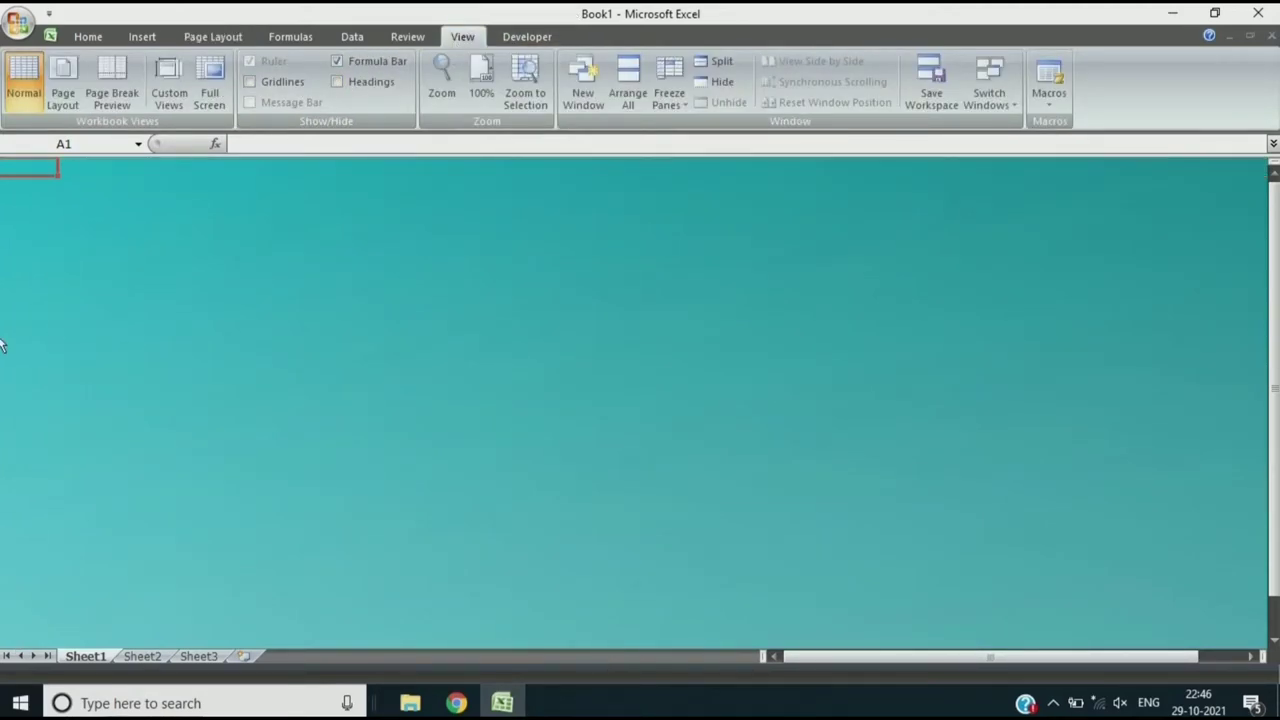
click(137, 42)
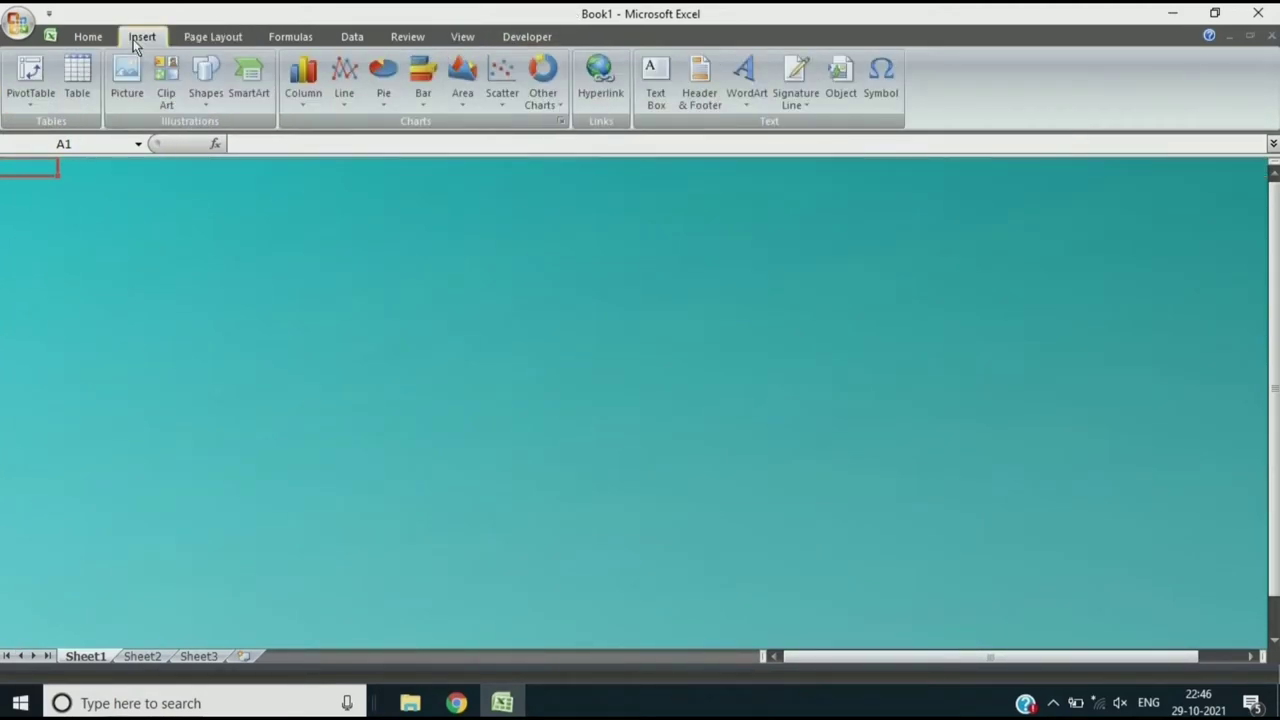
click(205, 80)
click(292, 150)
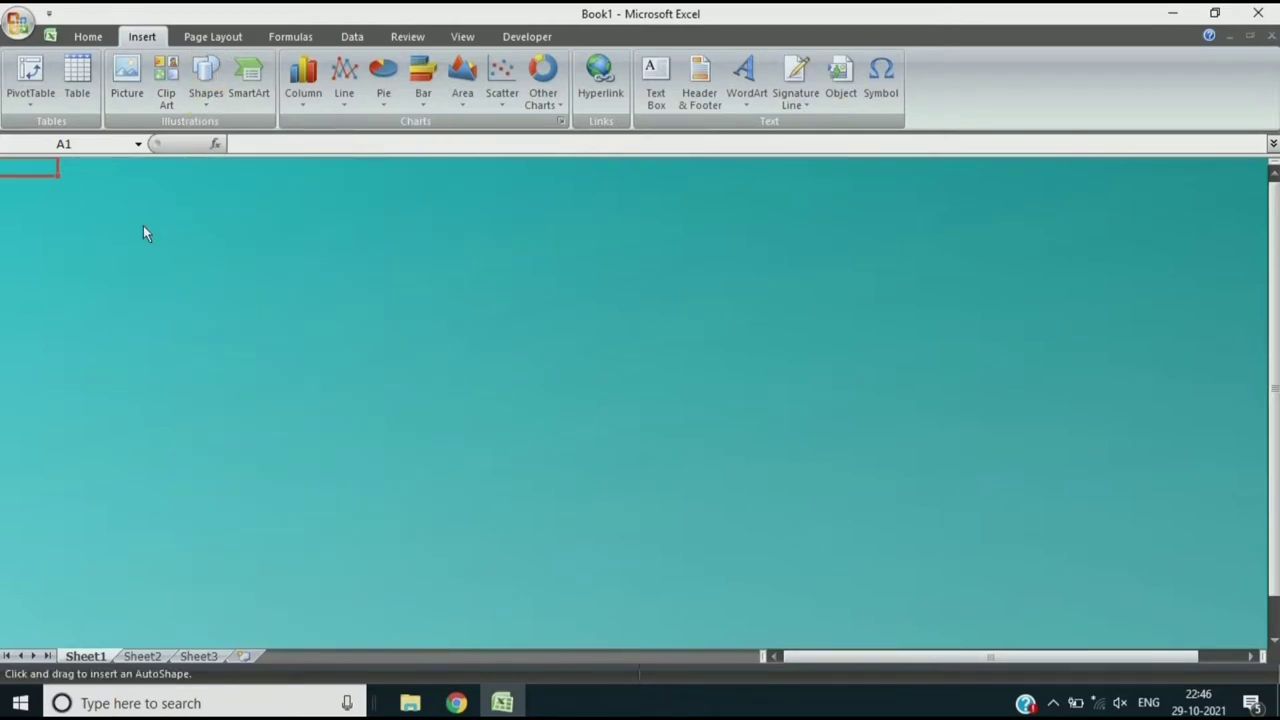
Step: Draw a blue rounded rectangle at the sheet's top-left and remove its outline
mouse_move(2, 213)
mouse_down()
mouse_move(166, 241)
mouse_move(139, 235)
mouse_up()
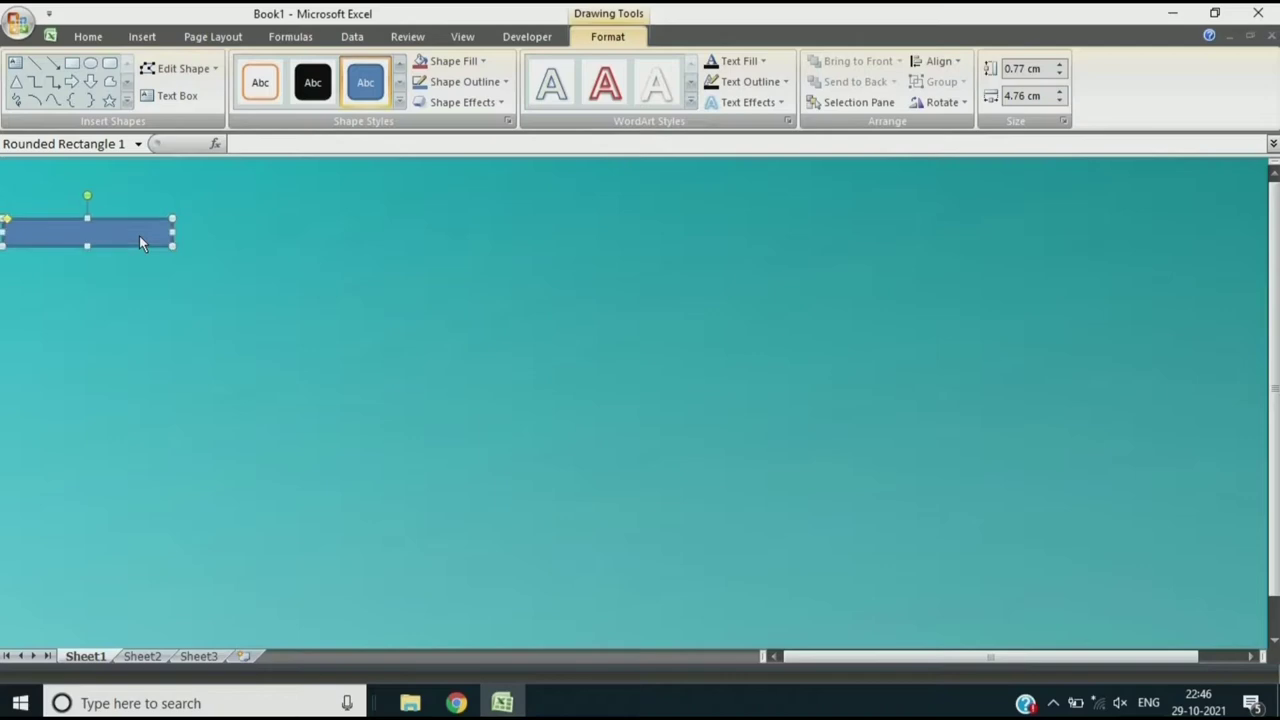
click(770, 88)
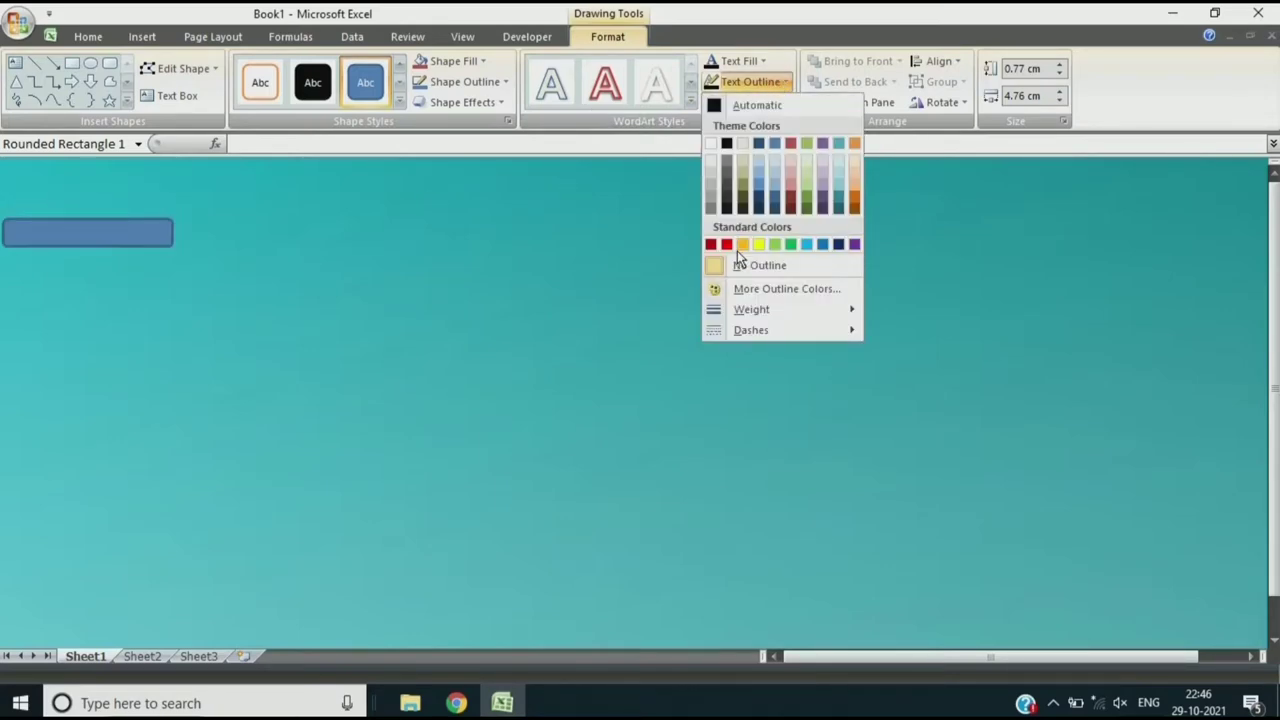
click(735, 262)
Step: Give the rectangle a soft shadowed preset effect and a dark orange-brown fill
click(773, 104)
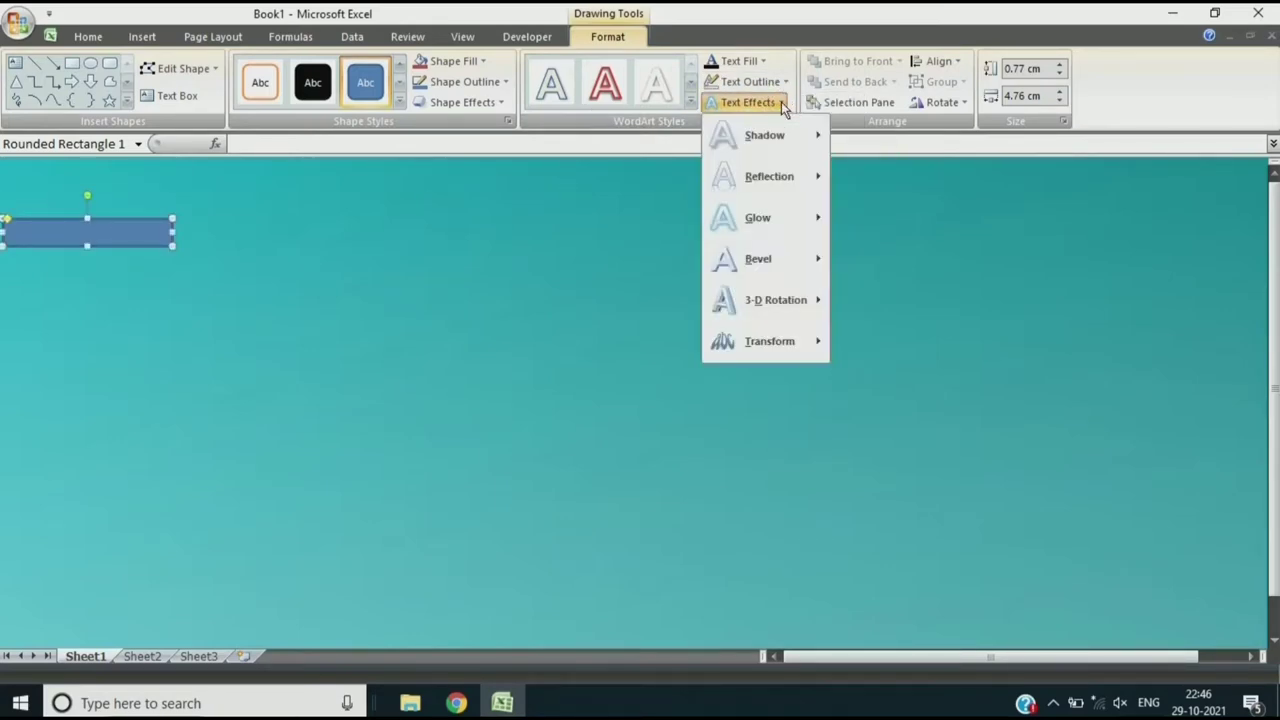
click(495, 104)
click(495, 104)
mouse_move(460, 134)
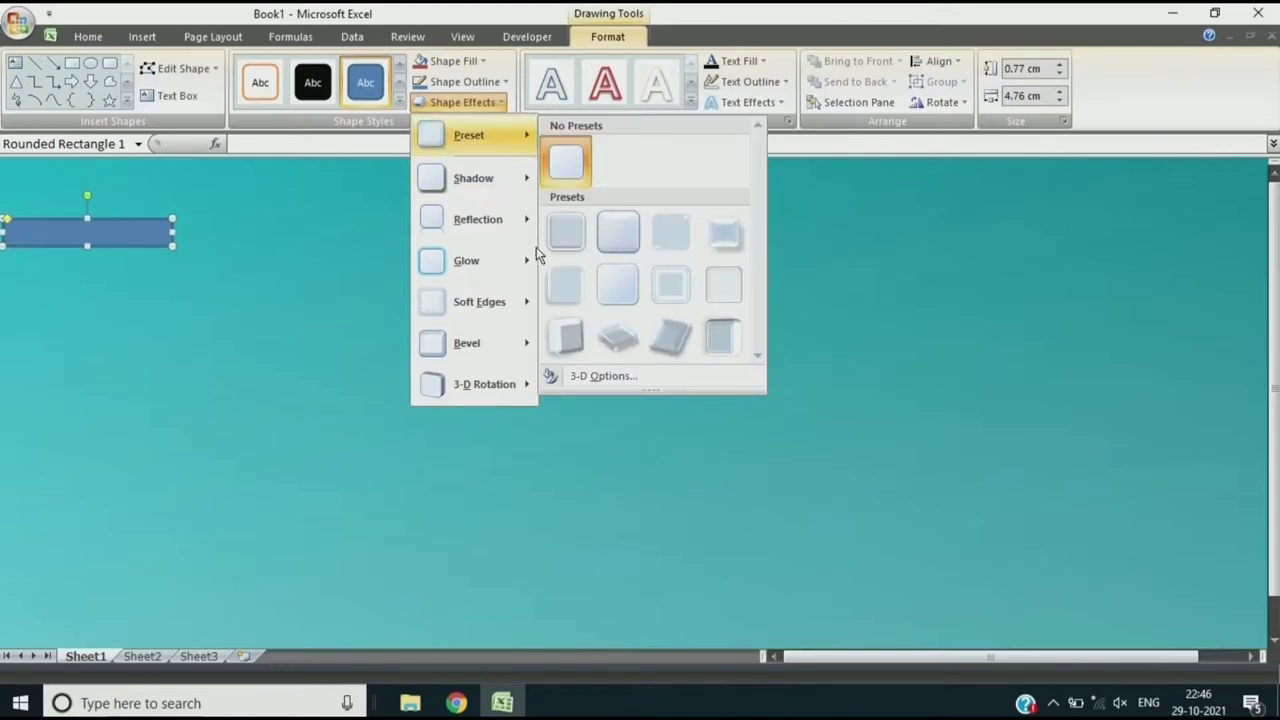
click(577, 292)
click(484, 62)
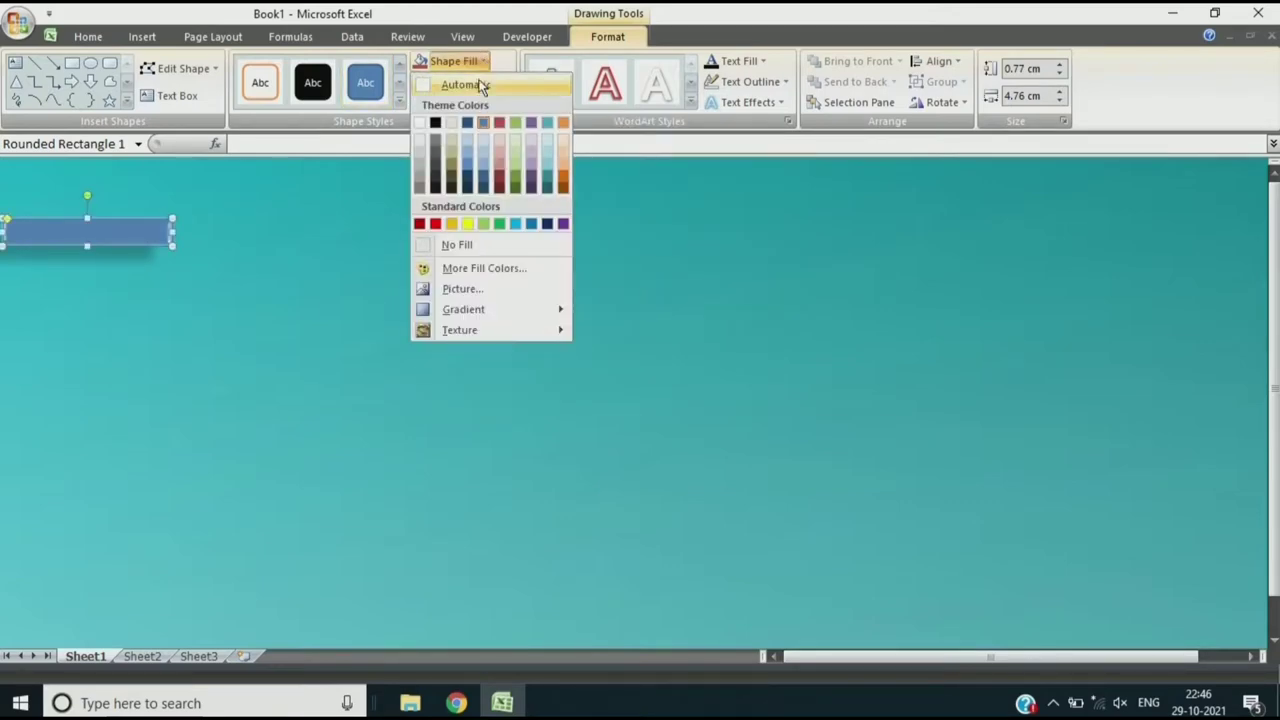
click(563, 183)
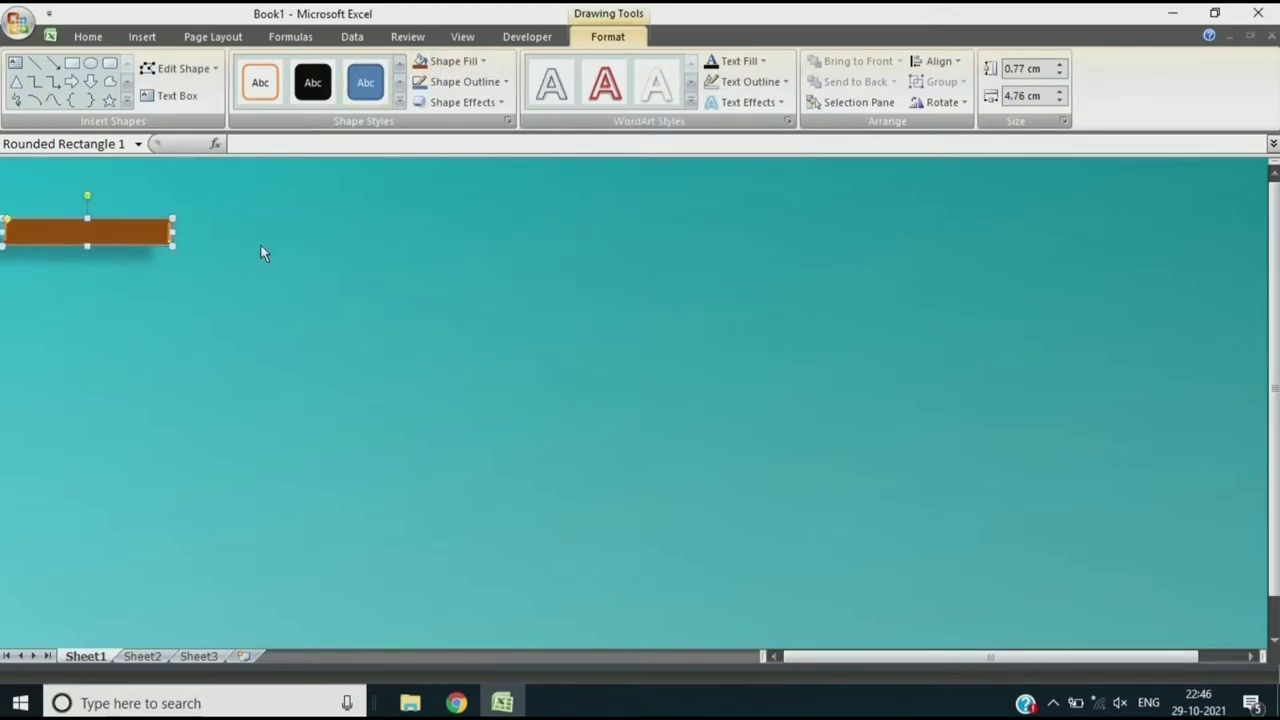
Step: Widen the brown bar to 5.37 cm and duplicate it twice to extend it rightward
drag(175, 236, 195, 236)
key(ctrl+d)
drag(113, 250, 288, 238)
shift+click(139, 238)
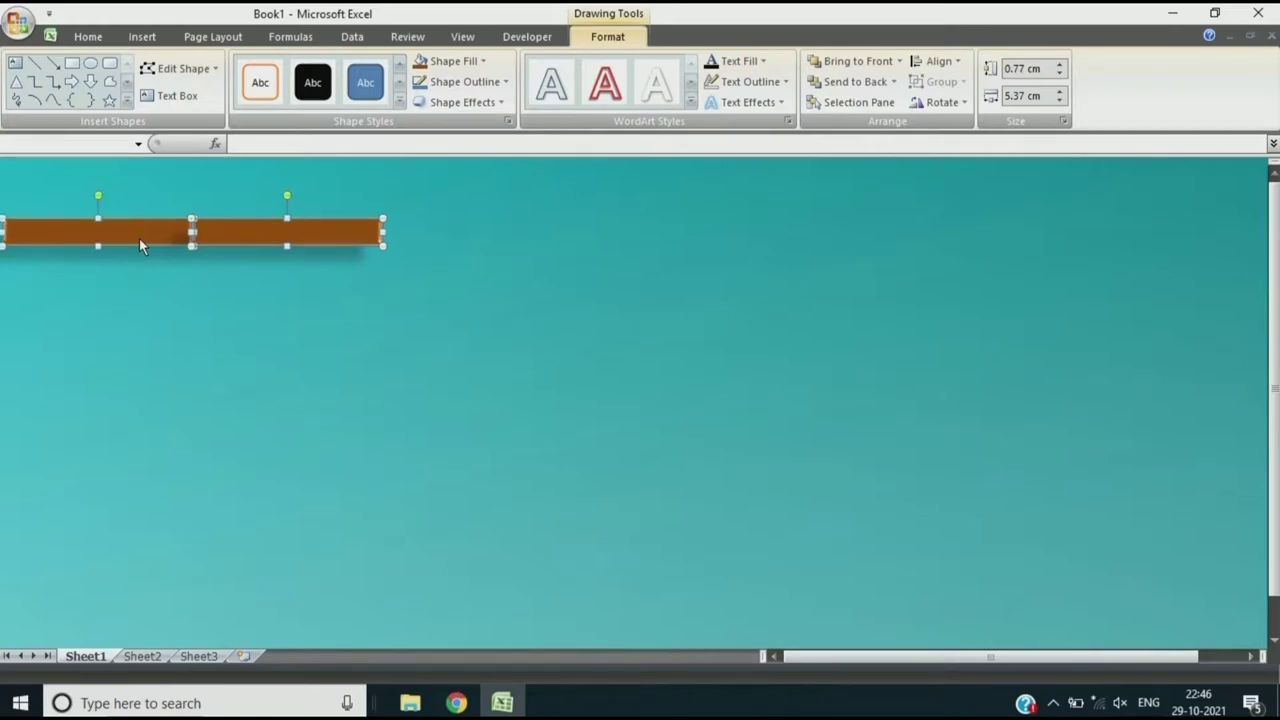
key(ctrl+d)
drag(288, 246, 652, 231)
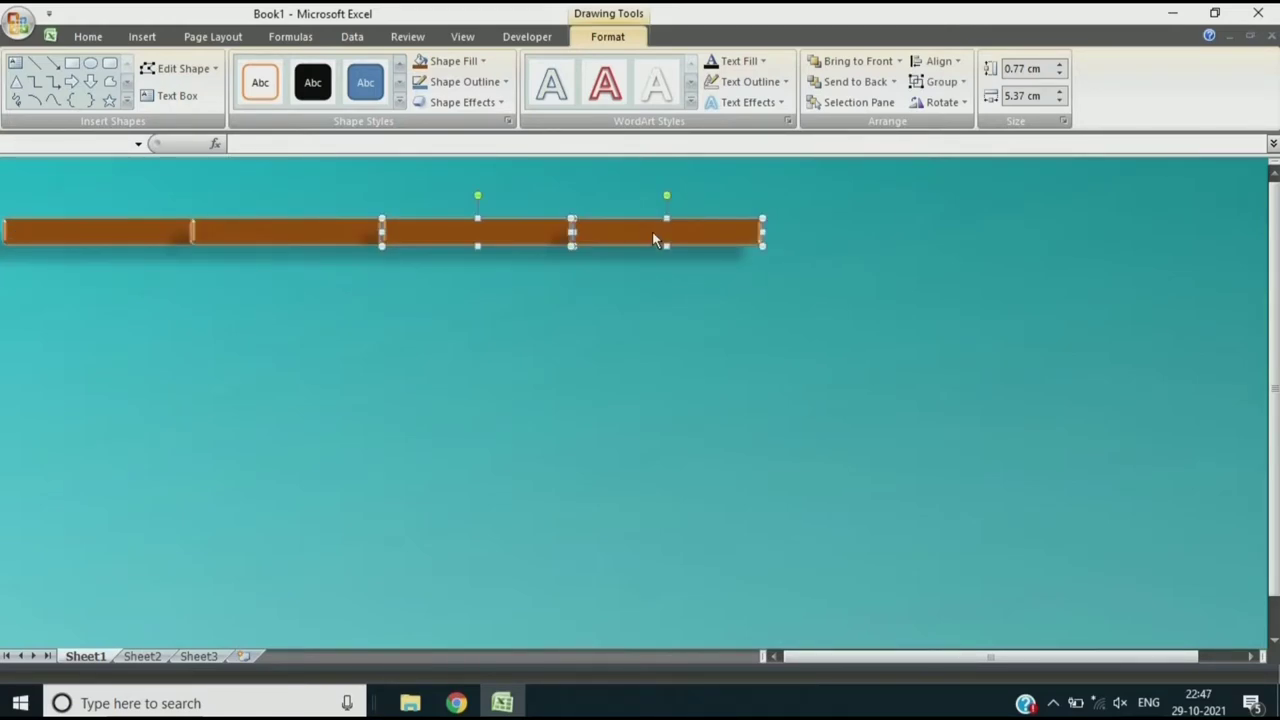
Step: Add more copies so the segmented brown bar stretches across the sheet's top
key(ctrl+d)
drag(650, 243, 1016, 230)
click(932, 298)
click(1050, 236)
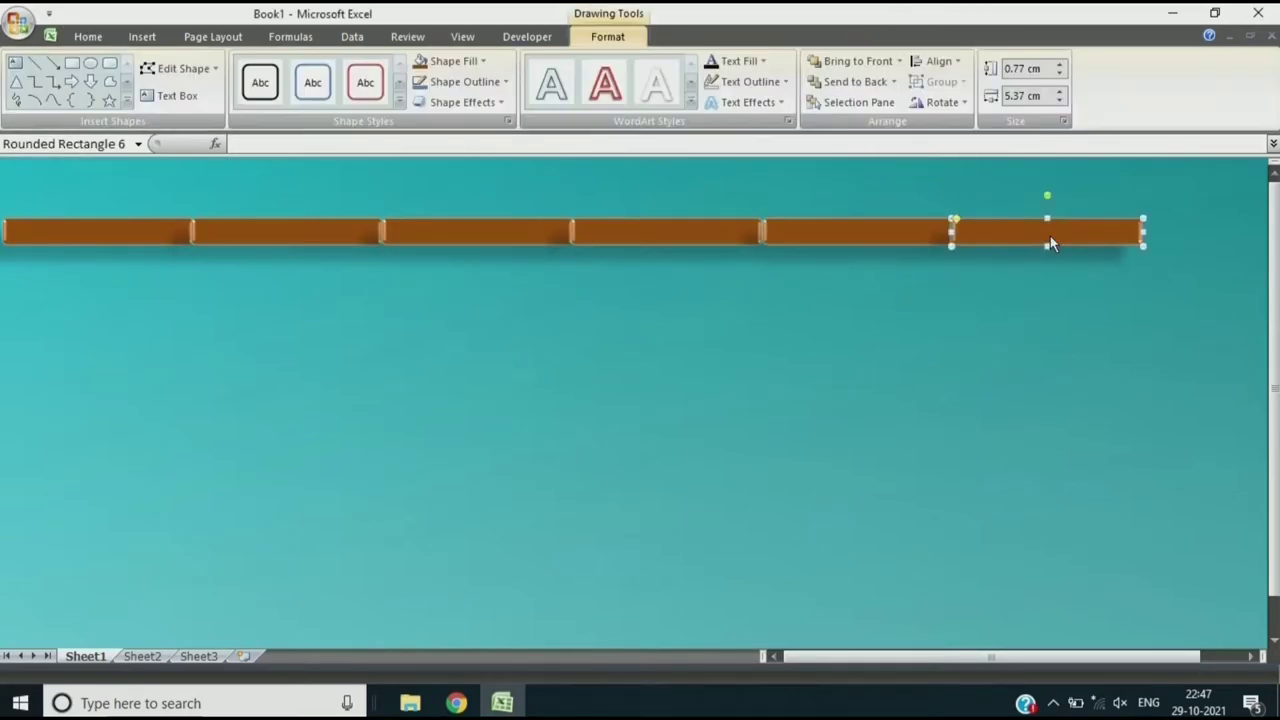
key(ctrl+d)
mouse_move(1052, 246)
mouse_down()
mouse_move(1172, 260)
mouse_move(757, 229)
mouse_up()
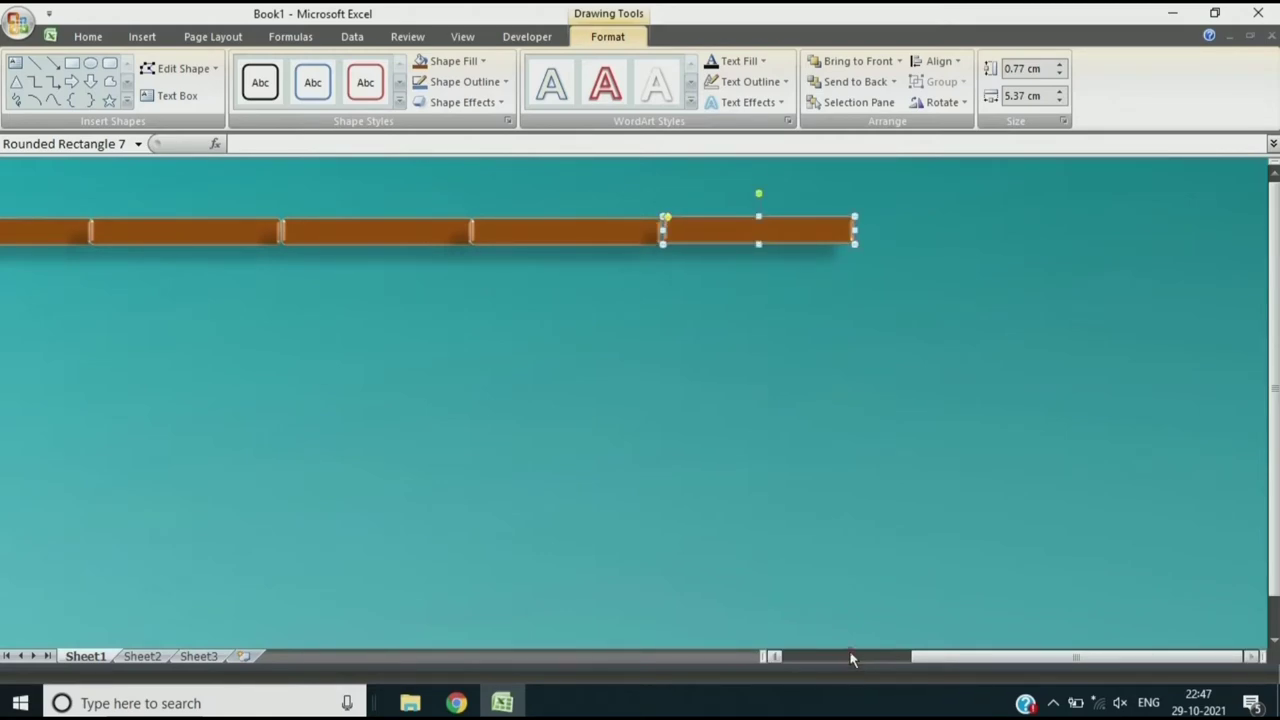
click(851, 658)
click(918, 544)
Step: Draw a small plain rectangle above the bar's right end
click(142, 36)
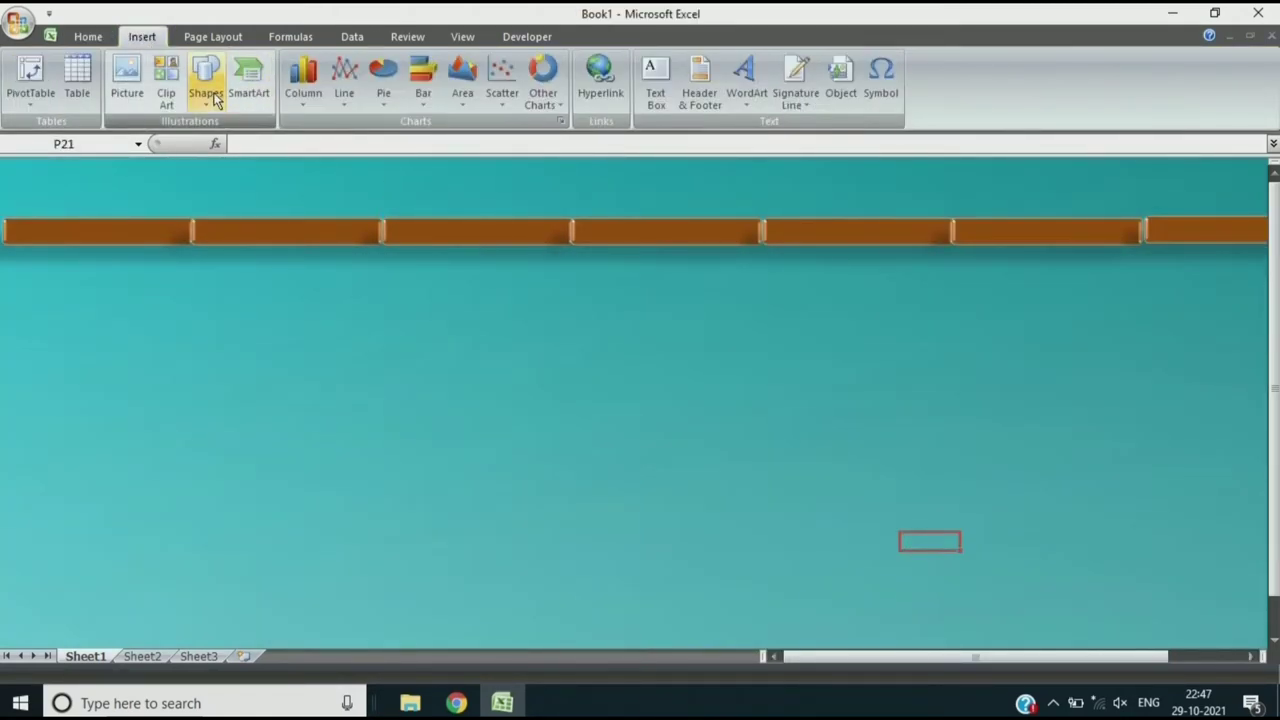
click(206, 90)
click(252, 145)
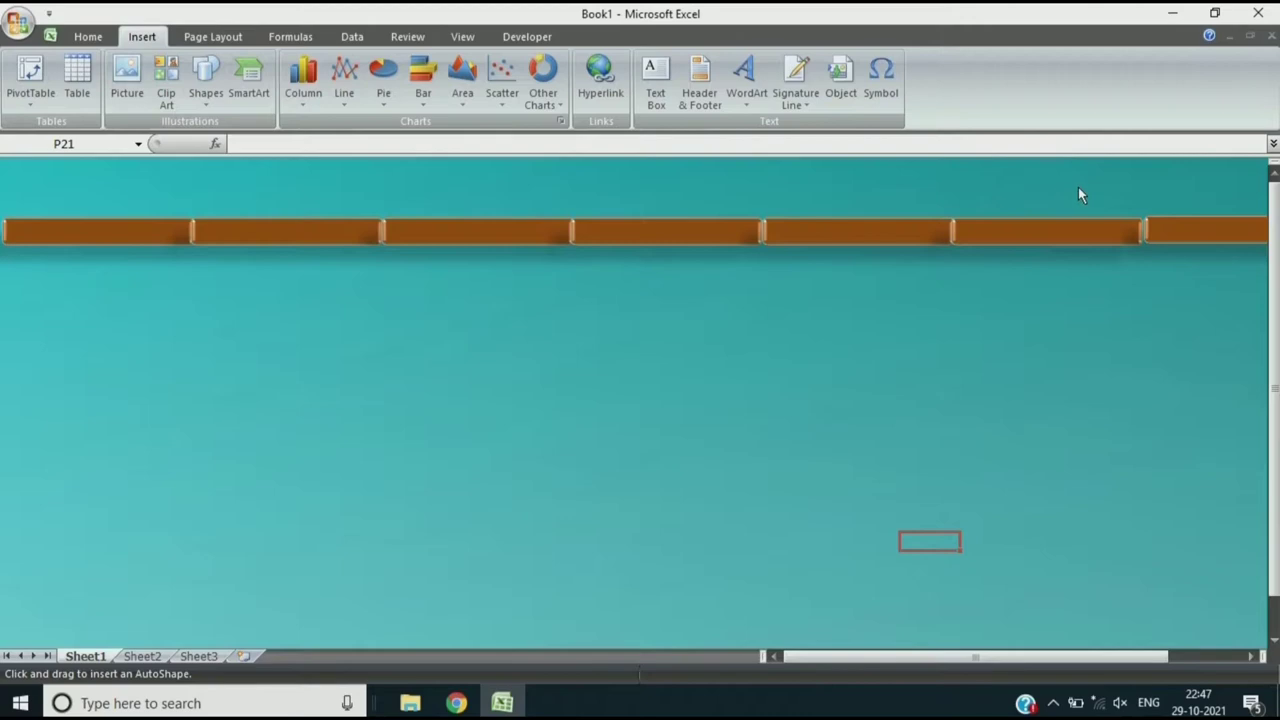
drag(1062, 189, 1165, 213)
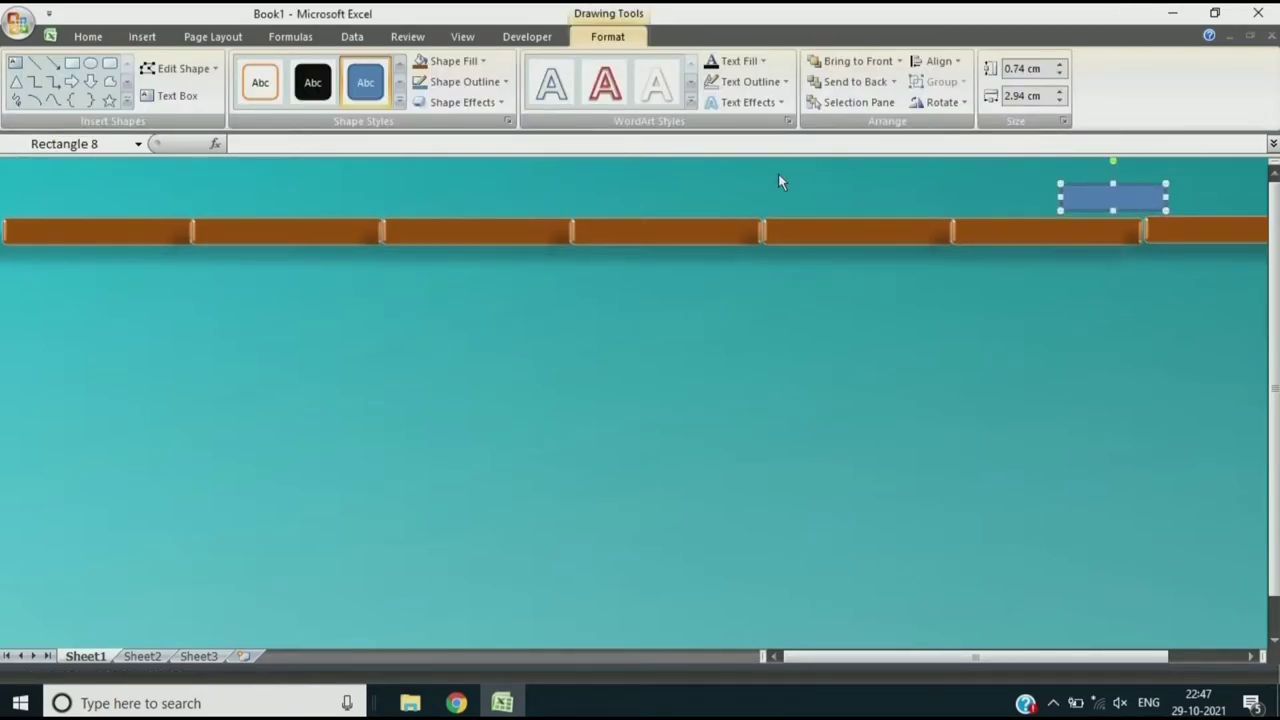
Step: Fill the new rectangle orange and remove its outline
click(477, 61)
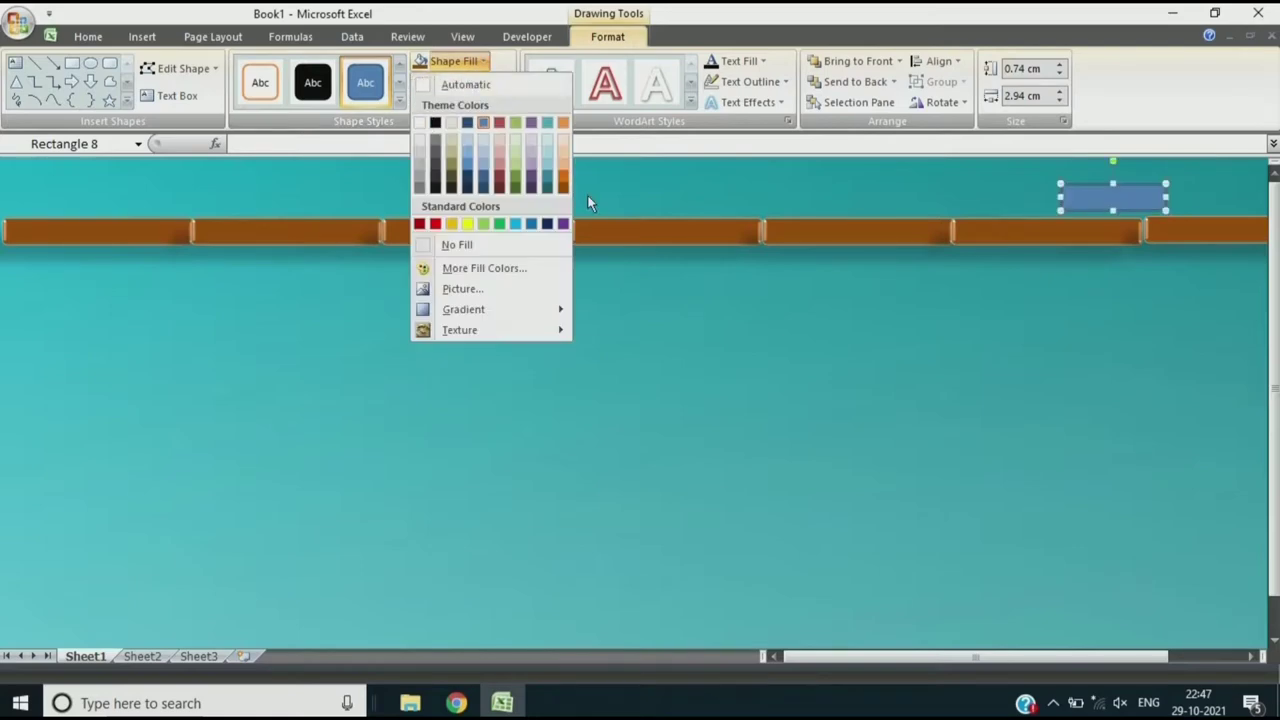
click(561, 181)
click(465, 81)
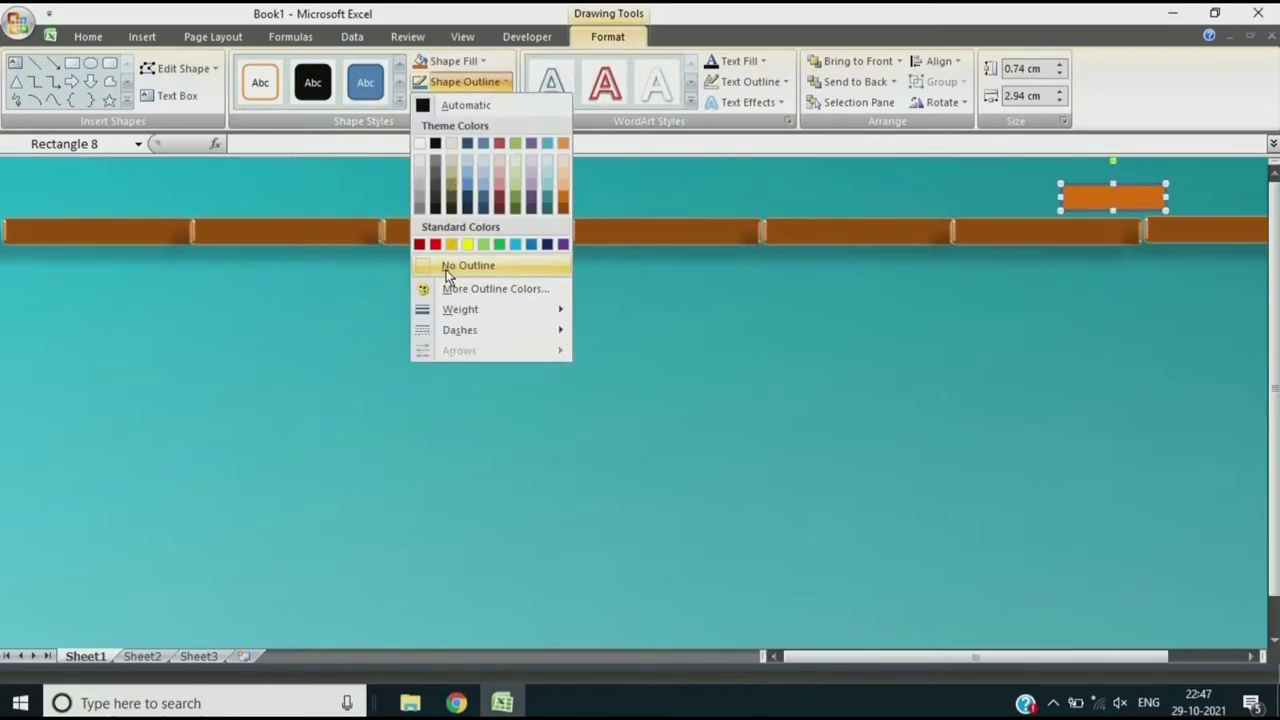
right_click(447, 275)
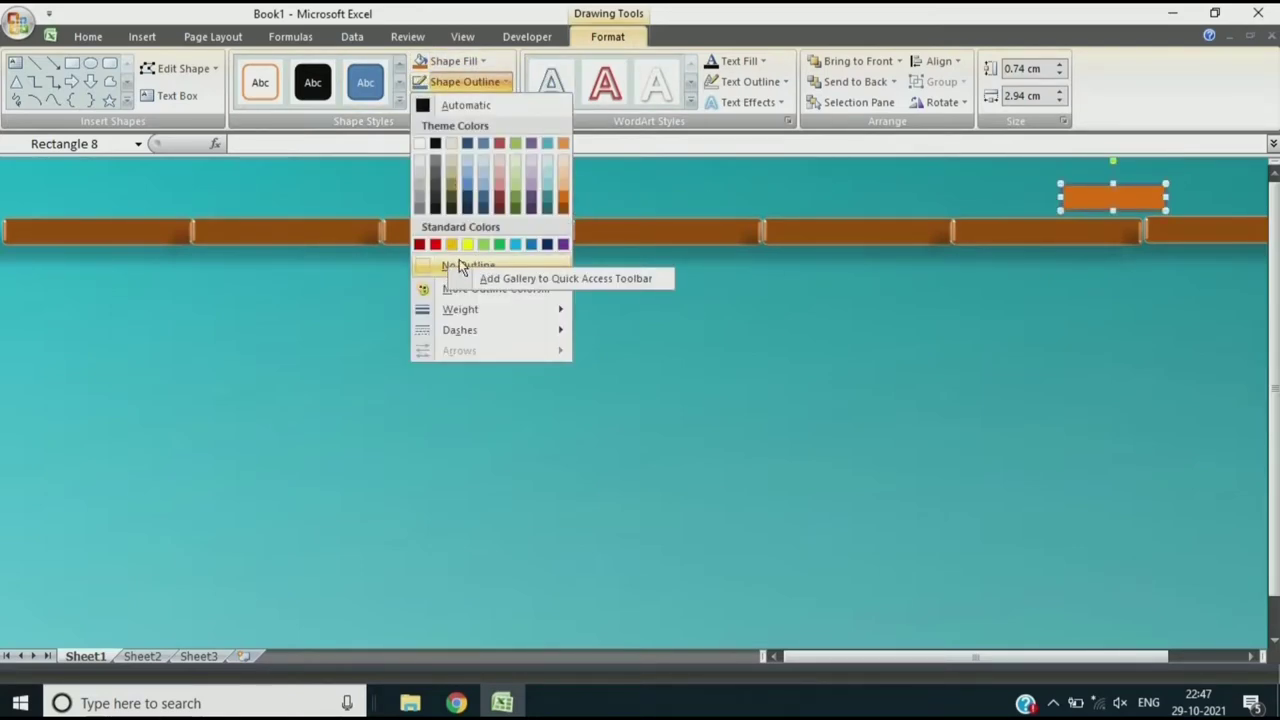
click(440, 268)
Step: Duplicate the orange rectangle, place the copy to its right, and fill it white
key(ctrl+d)
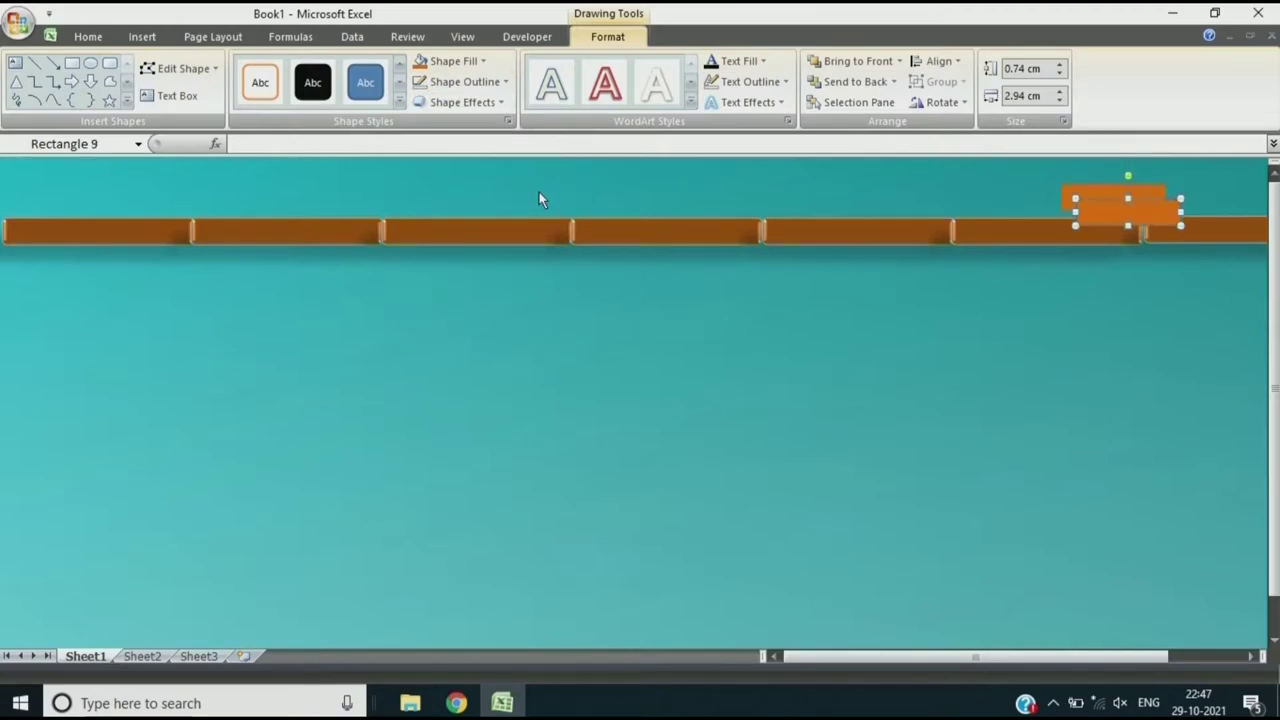
drag(1140, 212, 1232, 203)
click(453, 61)
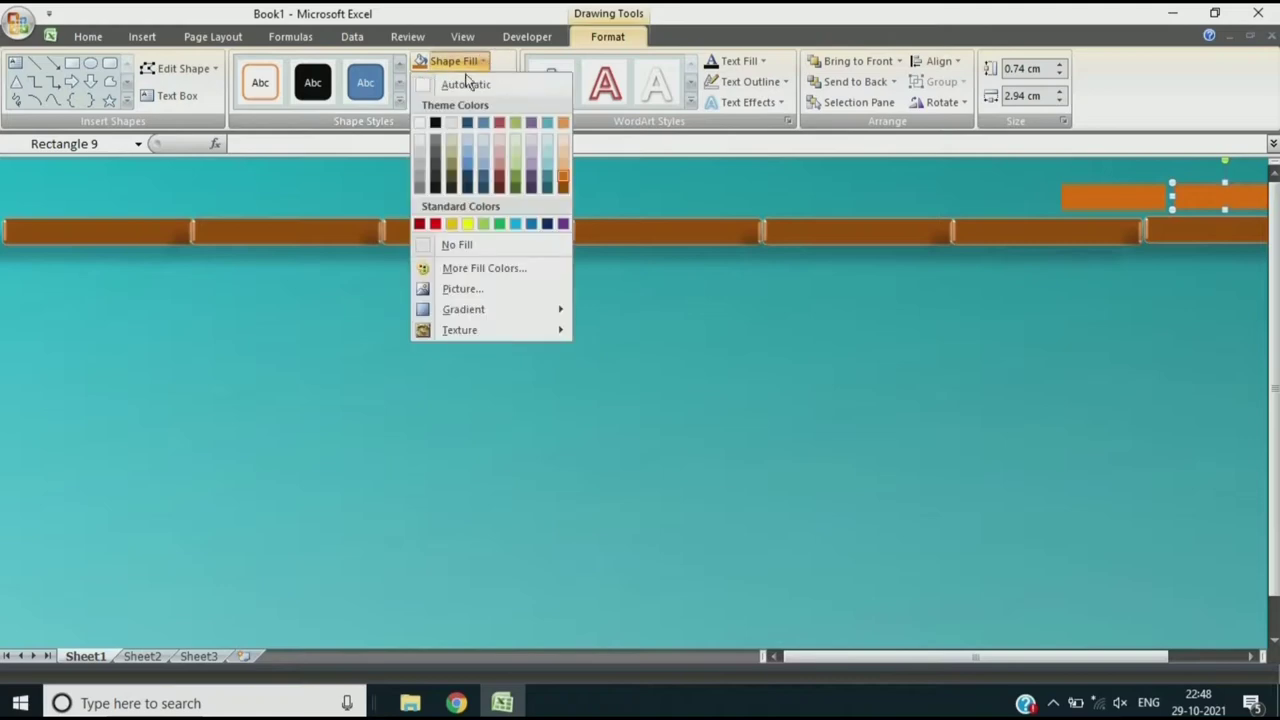
click(431, 88)
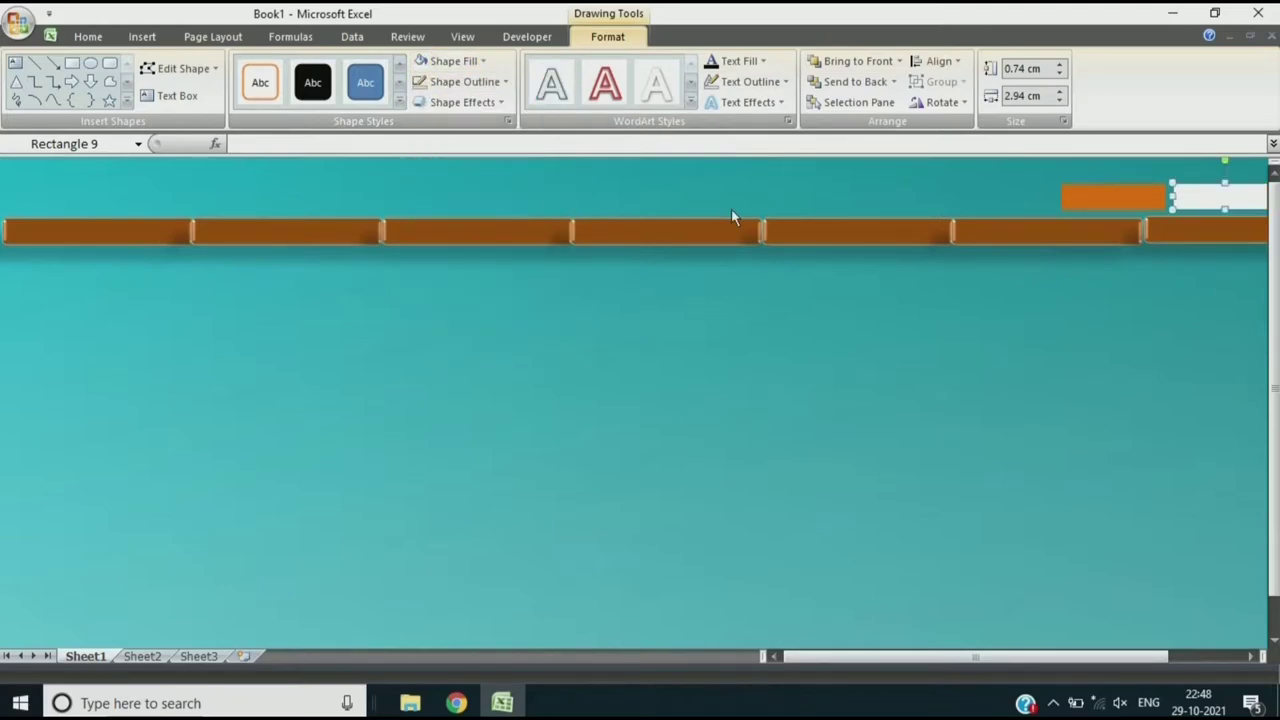
Step: Label the white shape 'Log In' in bold red text
right_click(1200, 196)
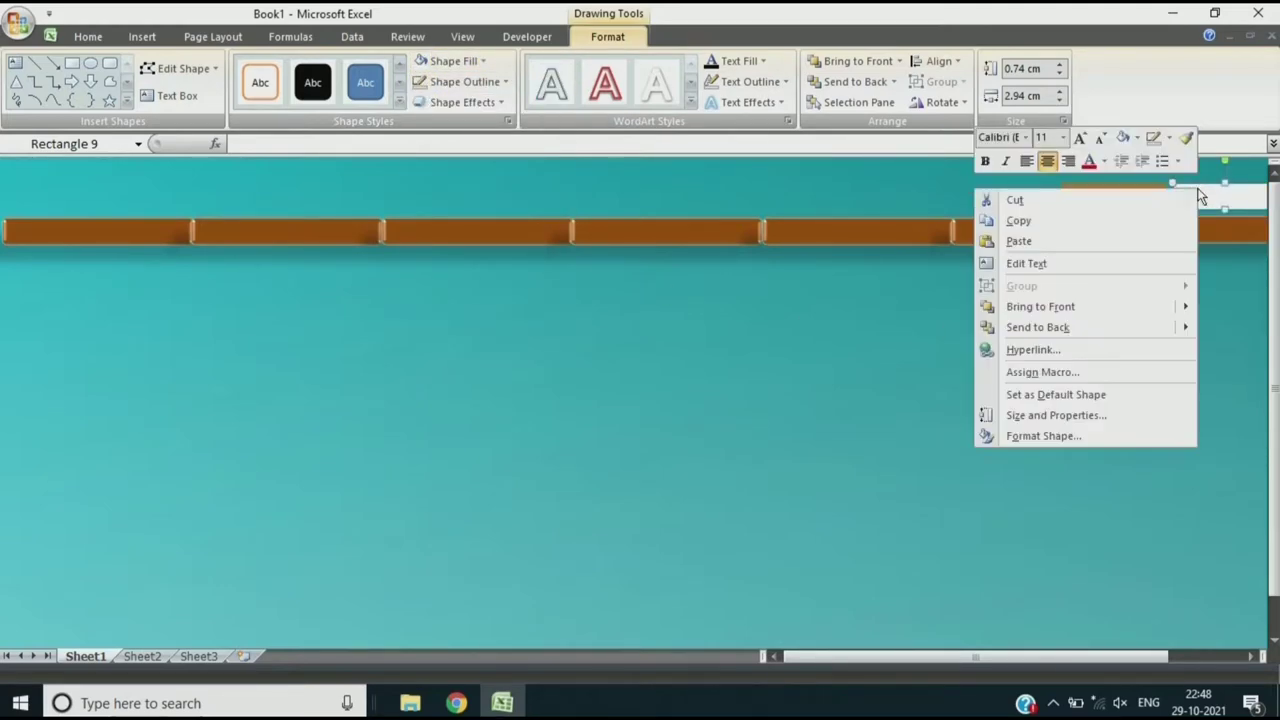
click(1040, 263)
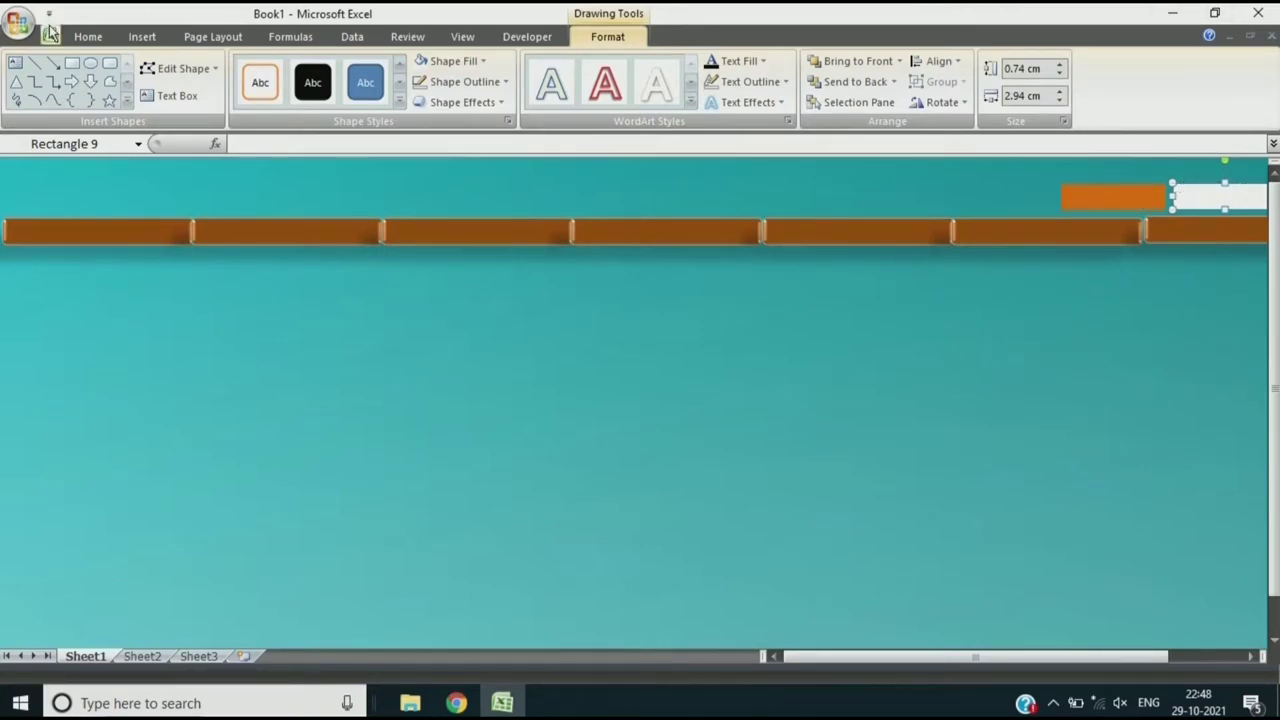
click(88, 36)
click(305, 96)
click(159, 95)
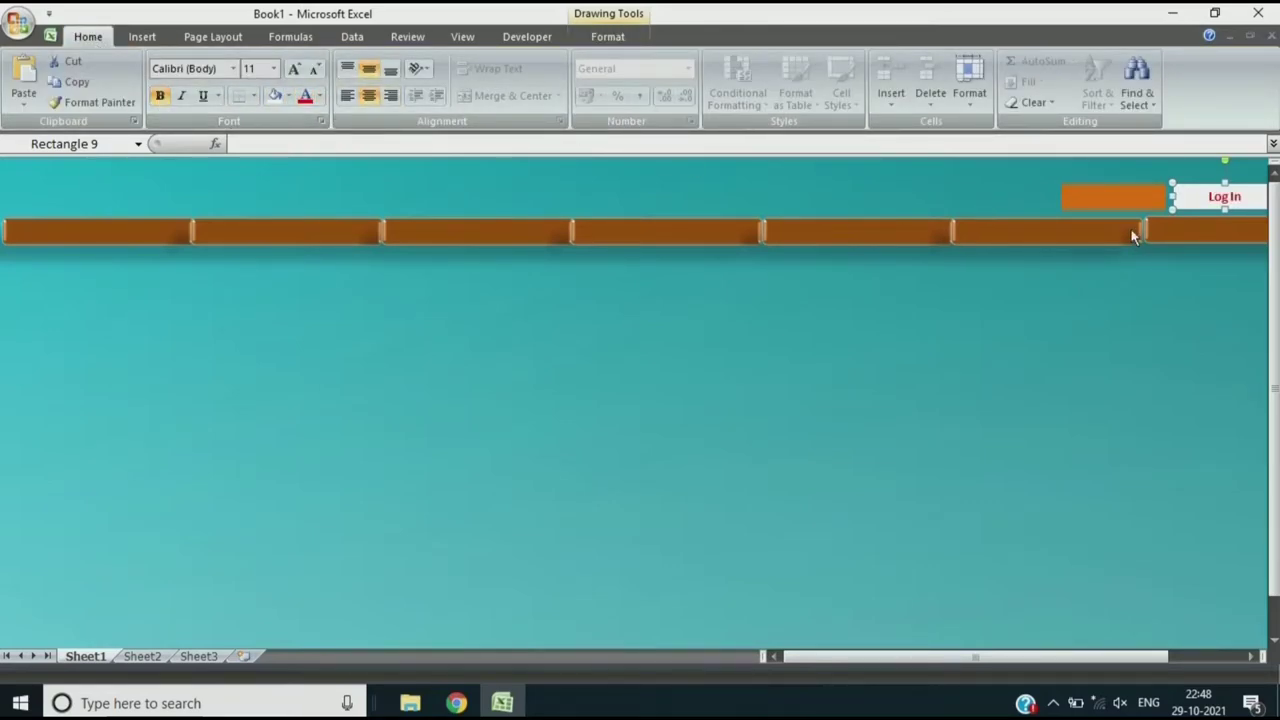
Step: Label the orange shape 'Sign Up' in bold text
right_click(1121, 196)
right_click(1114, 203)
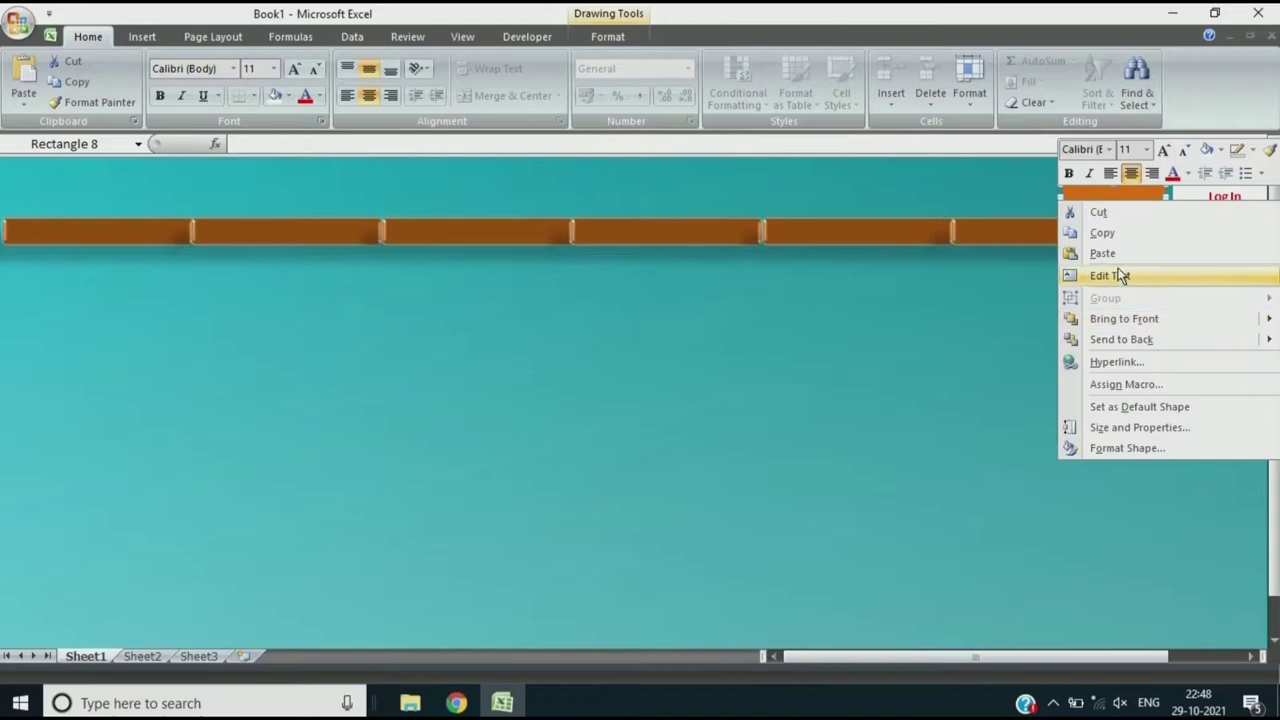
click(1099, 210)
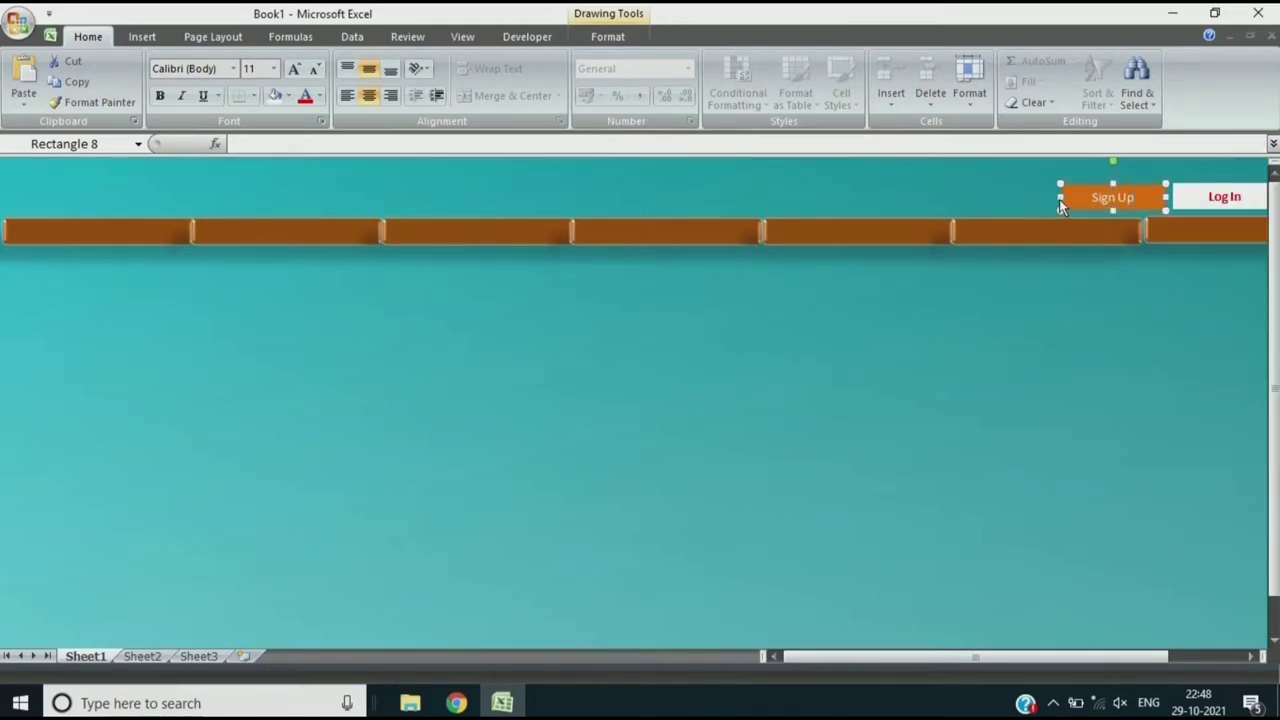
click(159, 95)
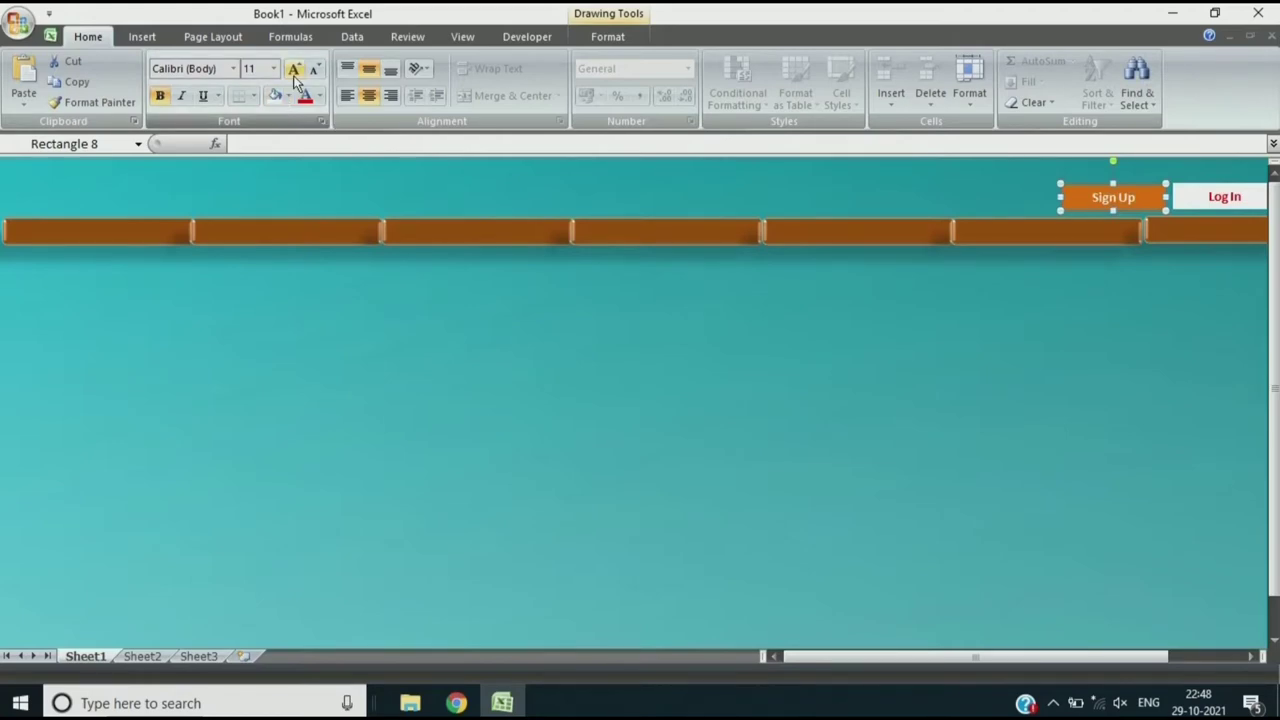
click(414, 356)
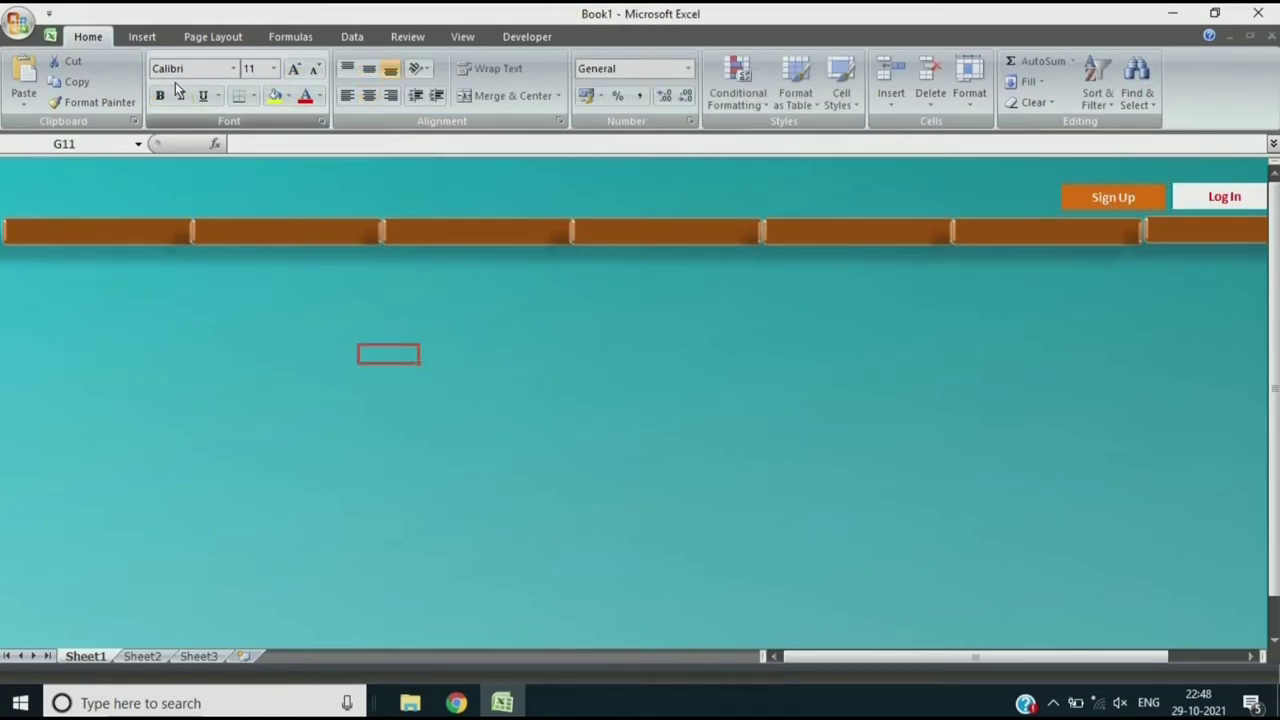
Step: Insert all Image-folder pictures except the turquoise background, with height 0.43
click(141, 36)
click(127, 80)
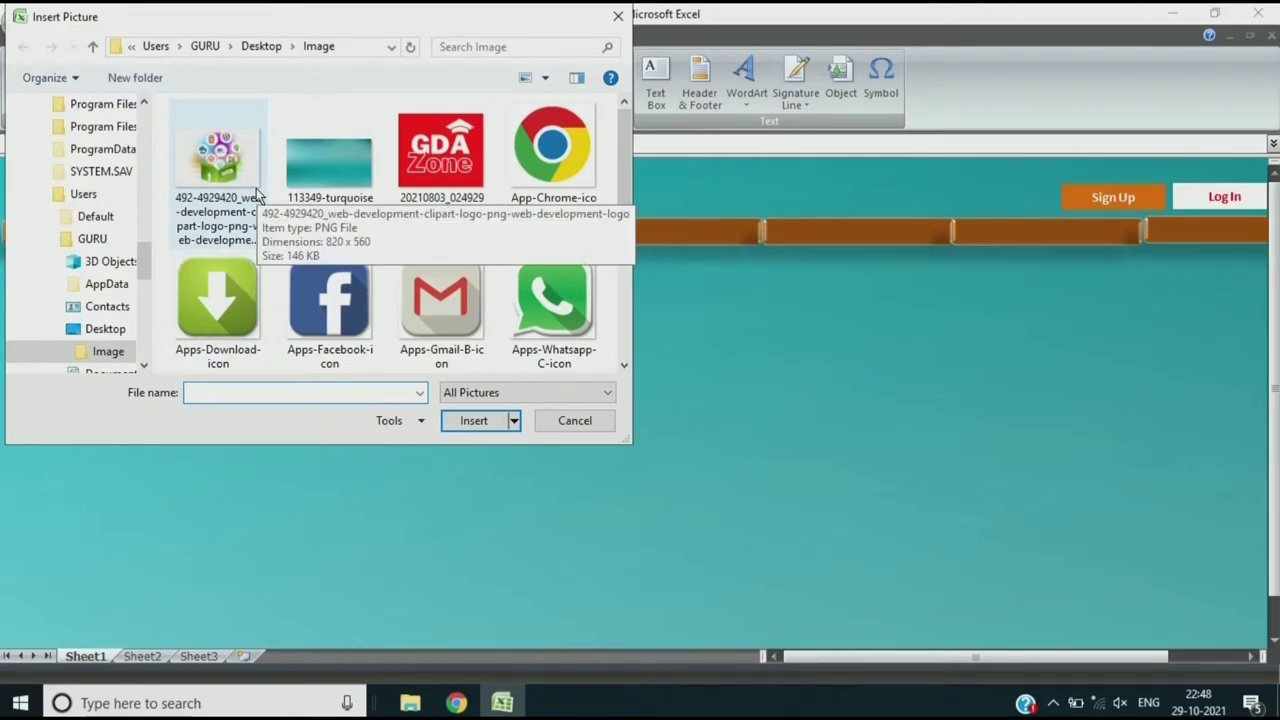
click(224, 170)
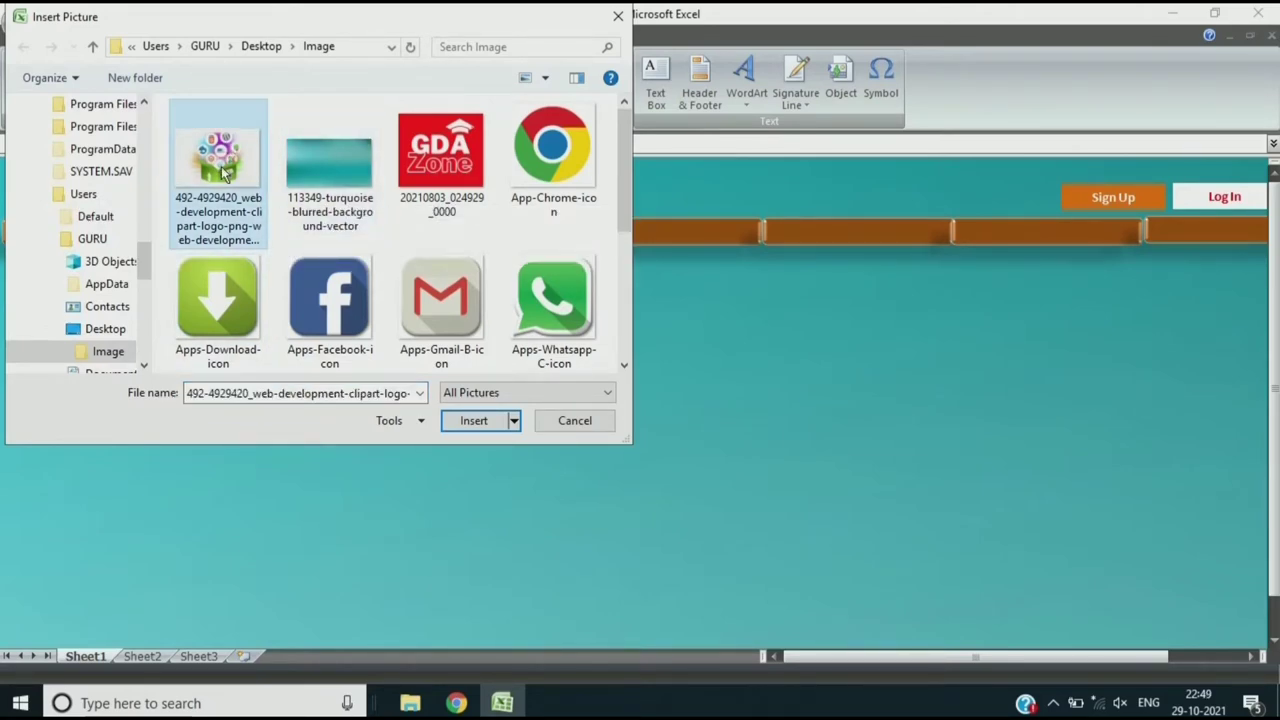
key(ctrl+a)
ctrl+click(340, 185)
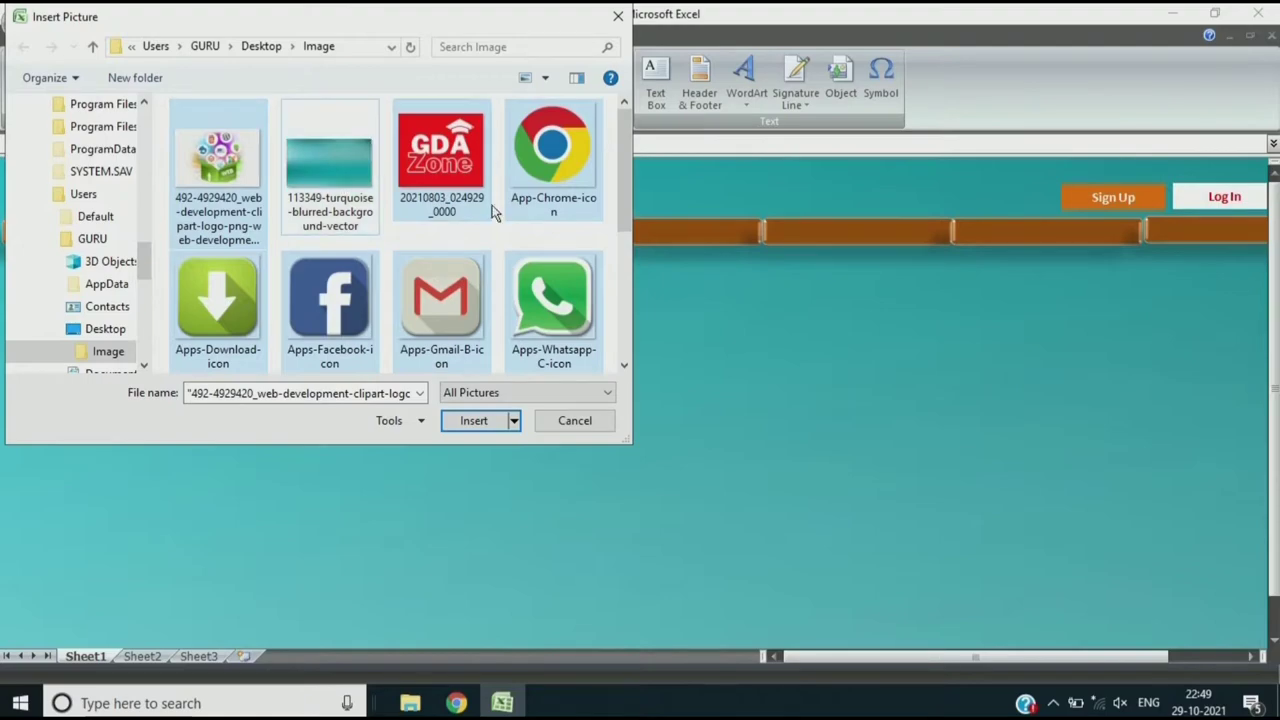
click(463, 421)
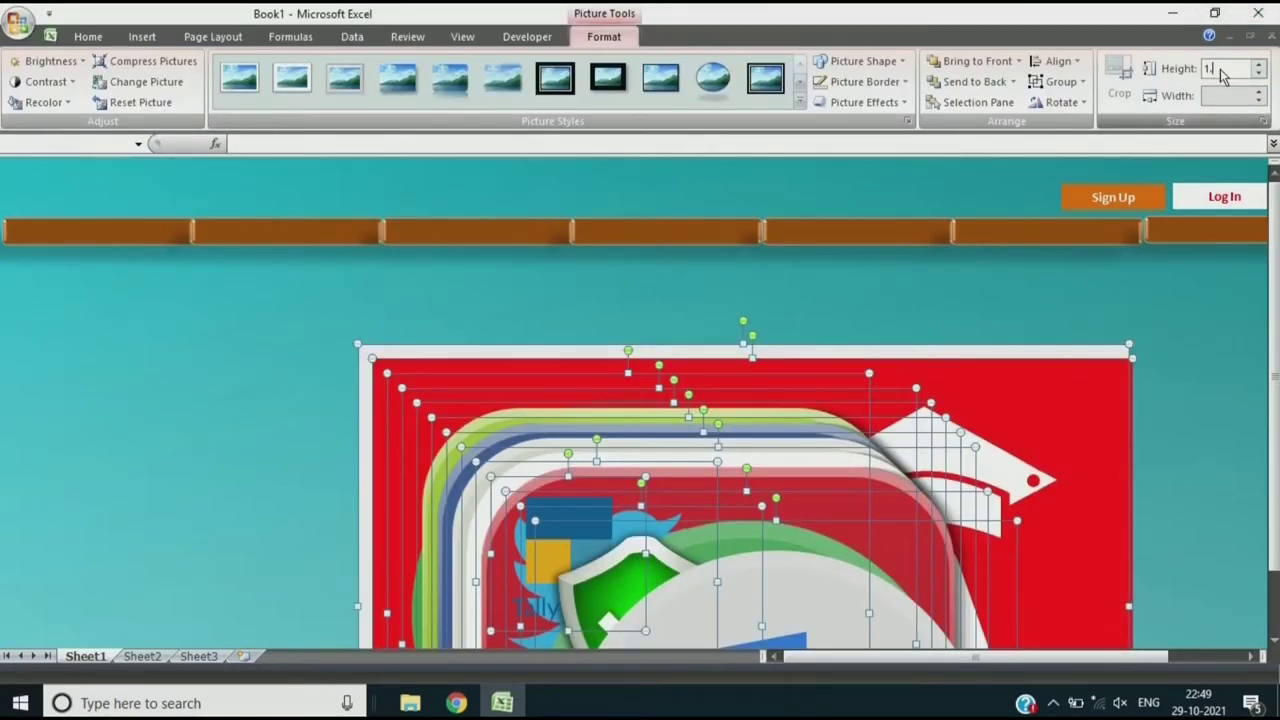
text(.43)
key(Return)
Step: Separate the stacked pictures and place the GDA Zone logo in the top-left corner
click(605, 215)
drag(560, 543, 72, 500)
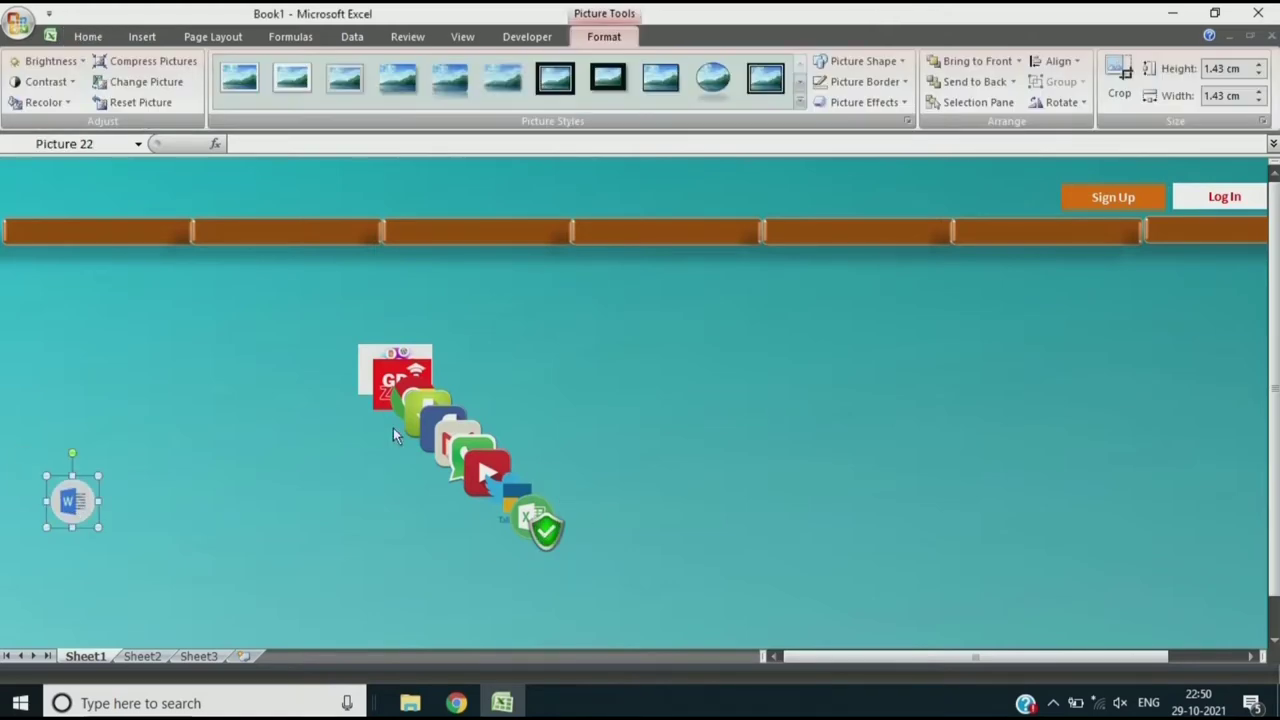
drag(395, 352, 179, 324)
drag(395, 376, 28, 183)
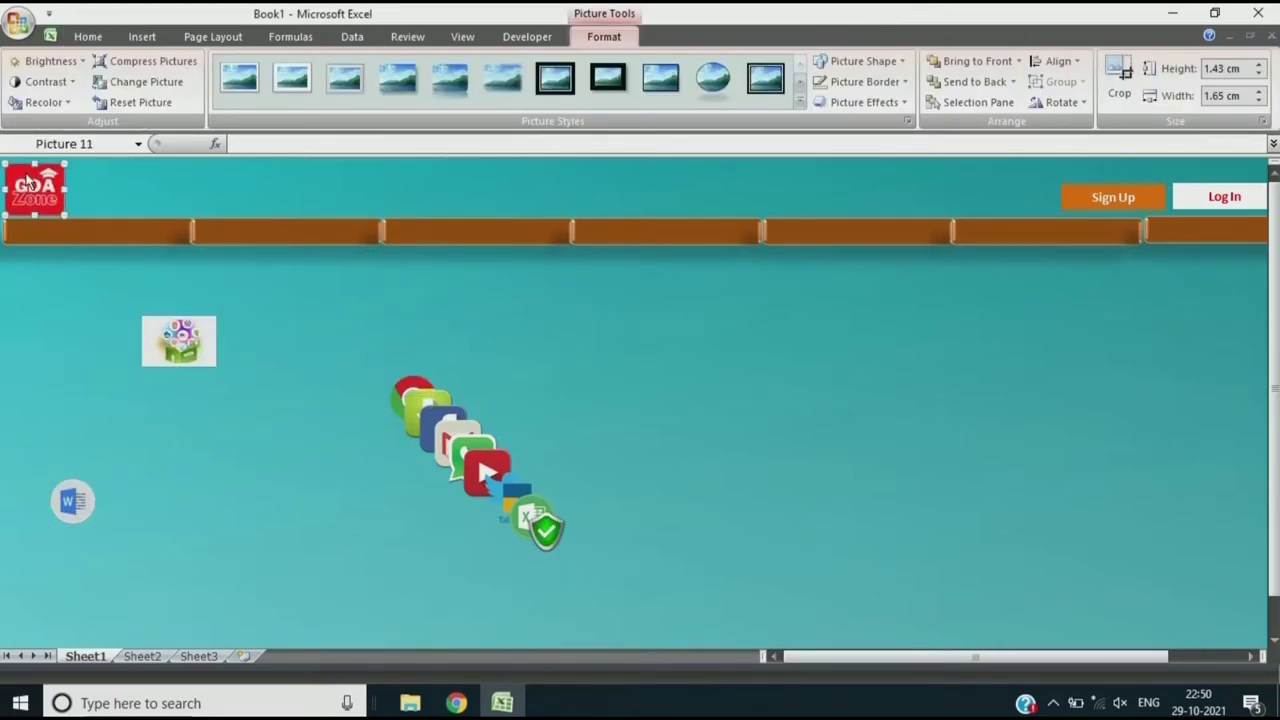
drag(179, 341, 75, 565)
Step: Stack the shield, Excel, Word and Twitter icons in a column down the left
drag(543, 528, 59, 292)
drag(524, 516, 51, 352)
drag(48, 546, 61, 403)
drag(490, 484, 60, 458)
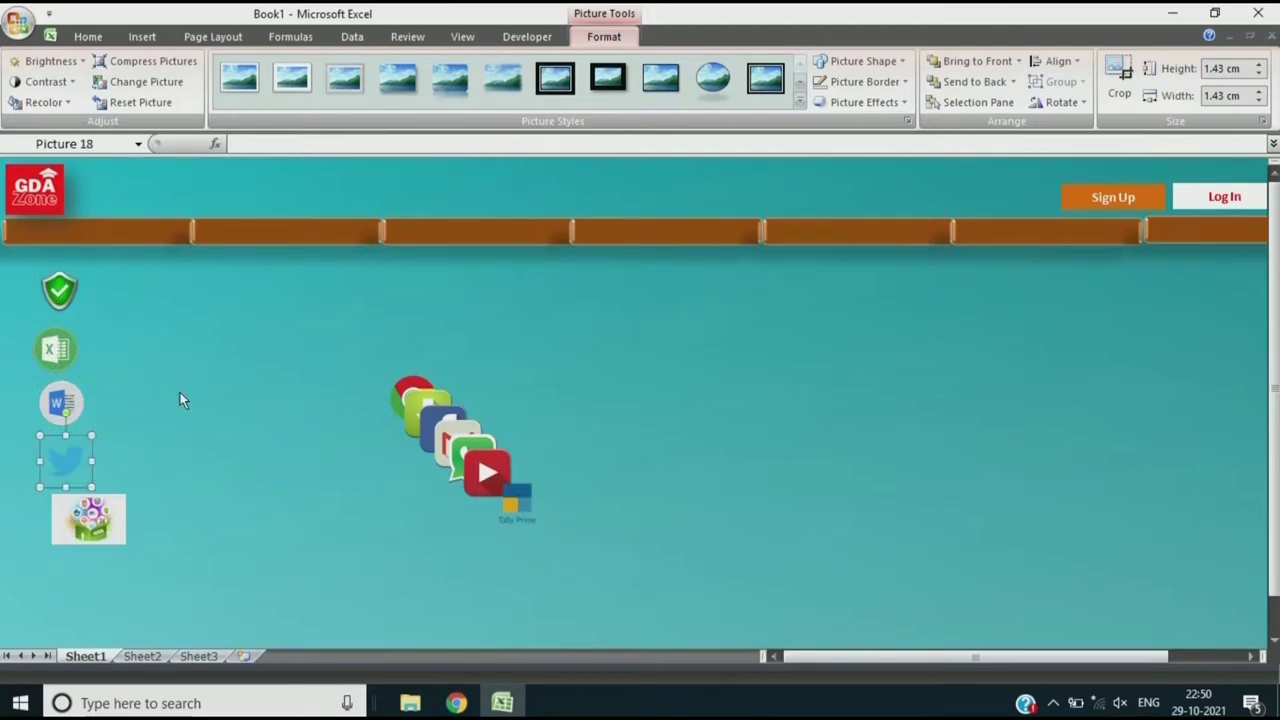
click(193, 369)
click(142, 36)
click(655, 80)
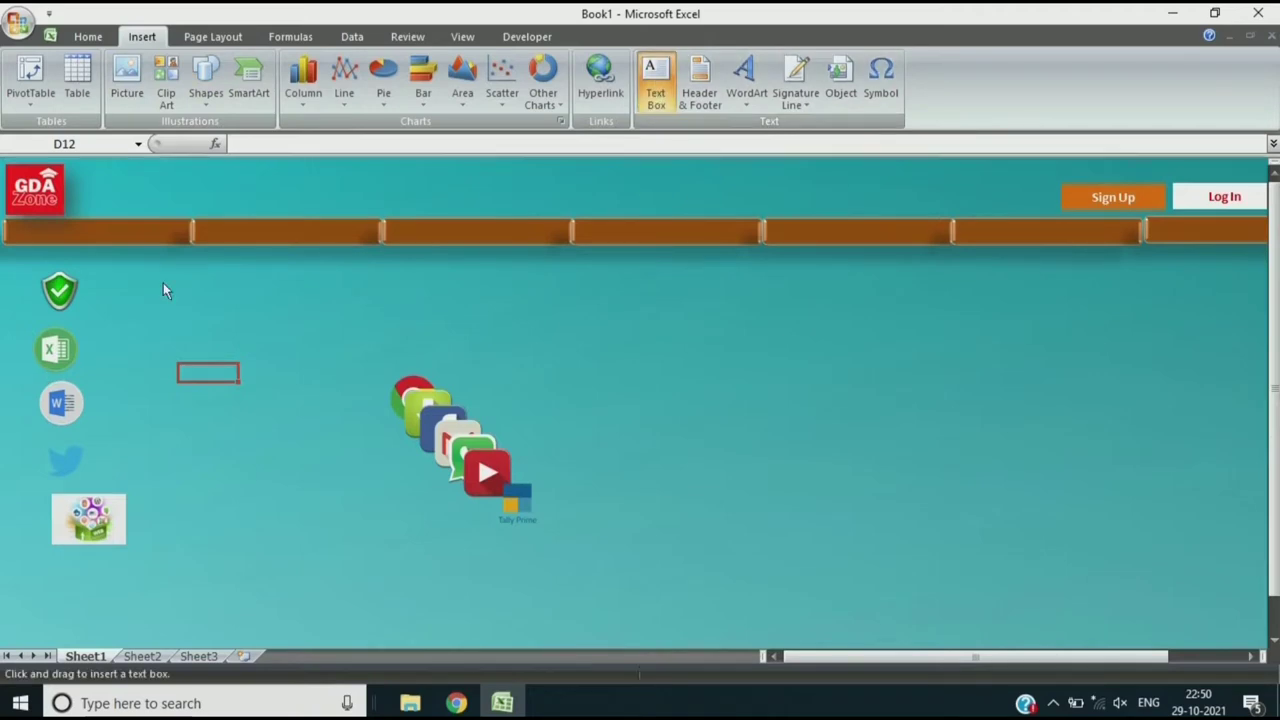
Step: Add a 'Trusted Youtube Channel' text box beside the shield, formatted bold, white, 14 pt
drag(125, 291, 143, 316)
text(Trusted)
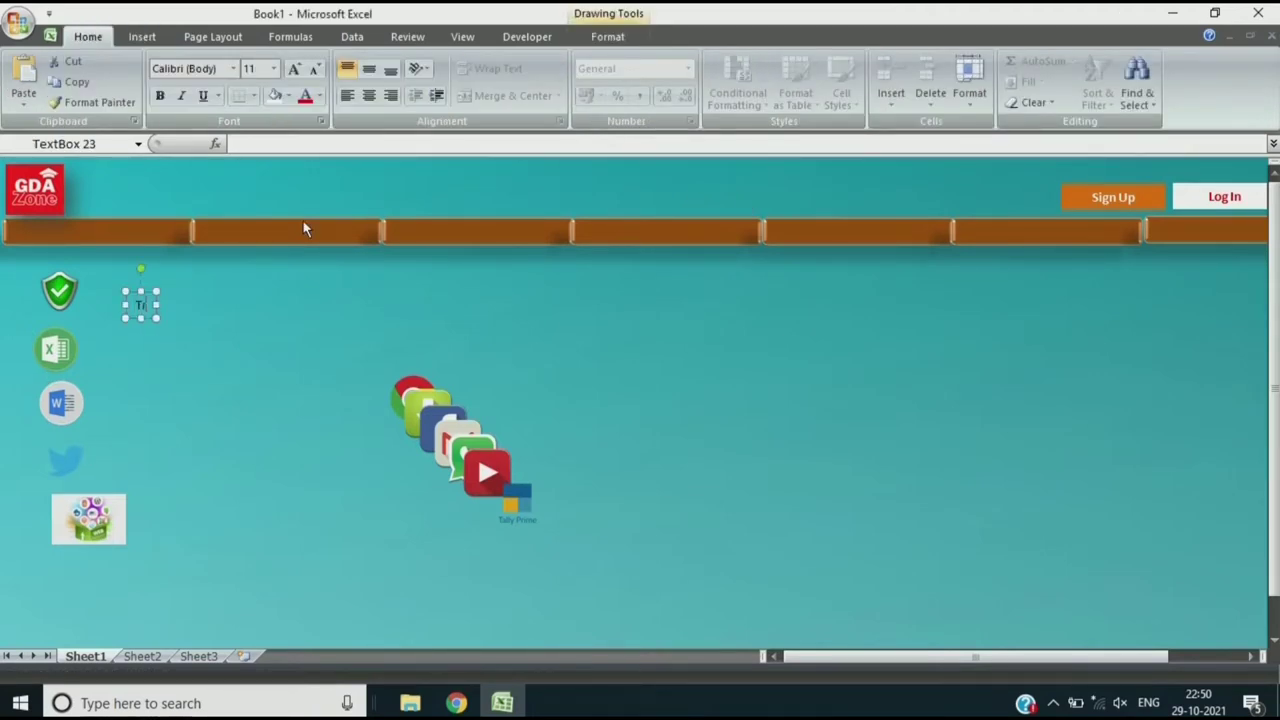
text( Youtube Channel)
click(287, 330)
click(287, 302)
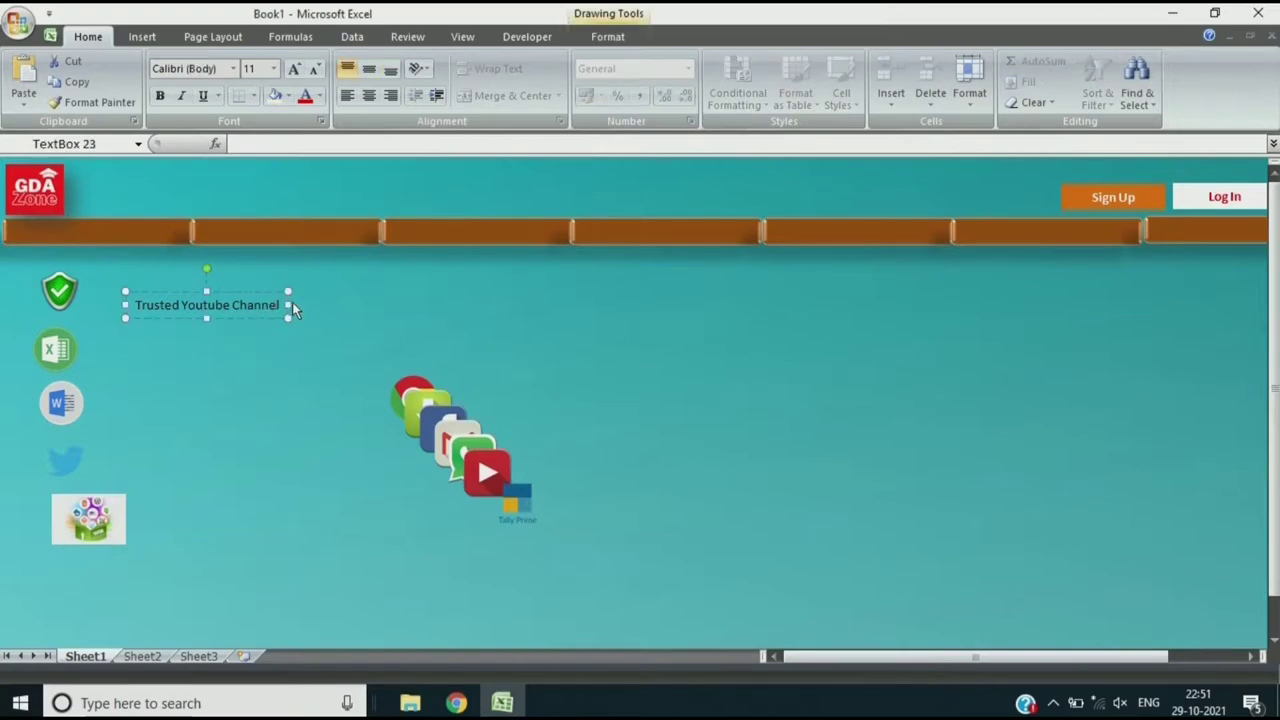
click(607, 36)
click(88, 36)
click(160, 95)
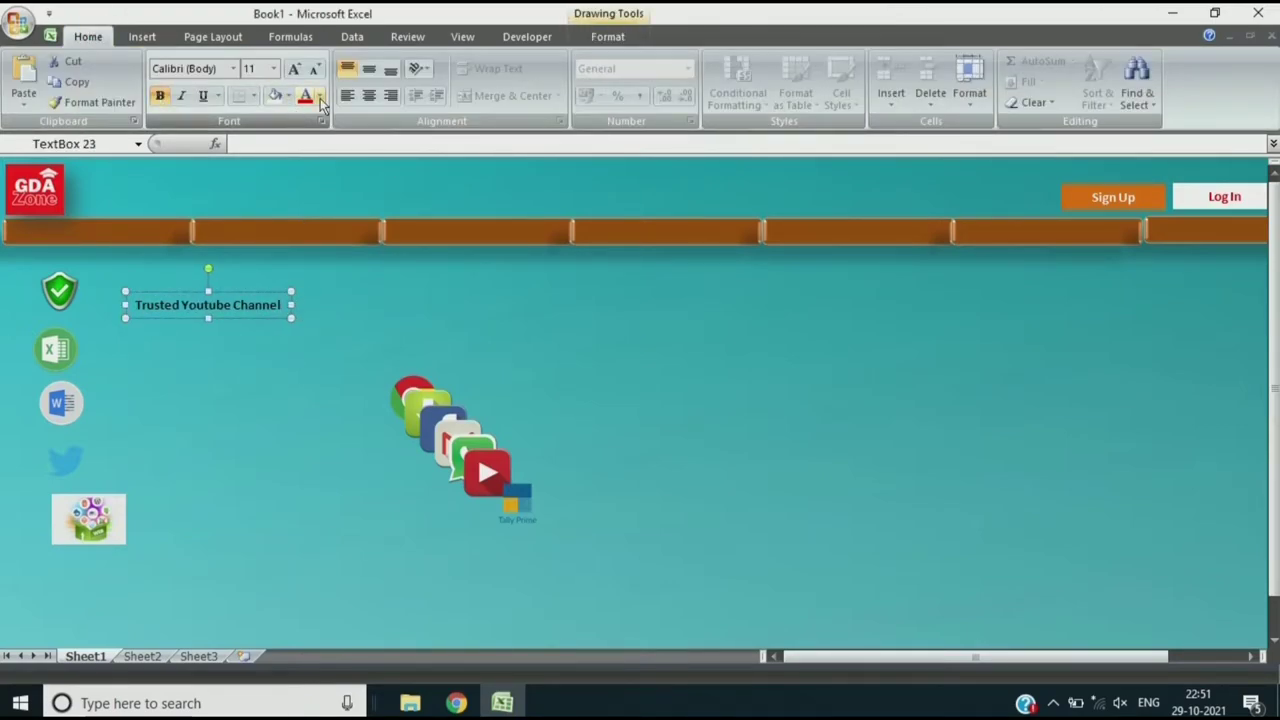
click(319, 95)
click(307, 150)
click(294, 70)
click(293, 72)
Step: Position the label by the shield icon and place a copy beside the Excel icon
drag(211, 294, 177, 275)
key(ctrl+d)
drag(188, 318, 179, 365)
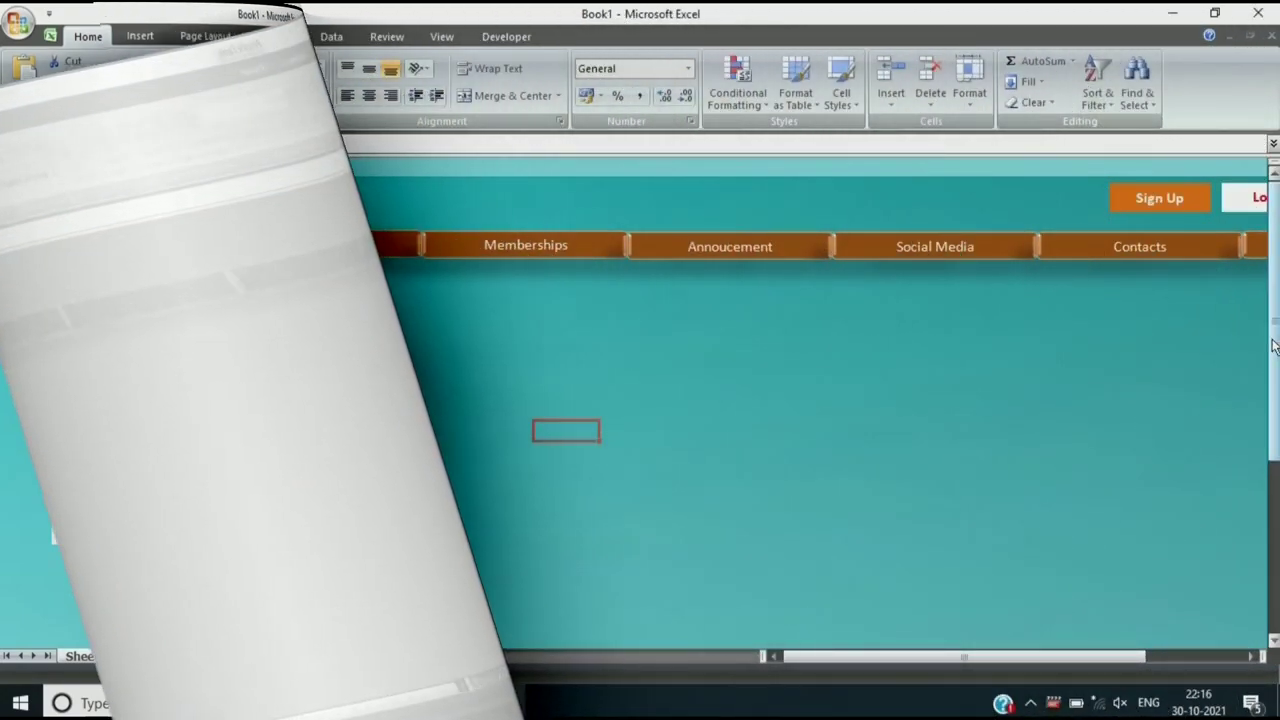
drag(1273, 345, 1273, 444)
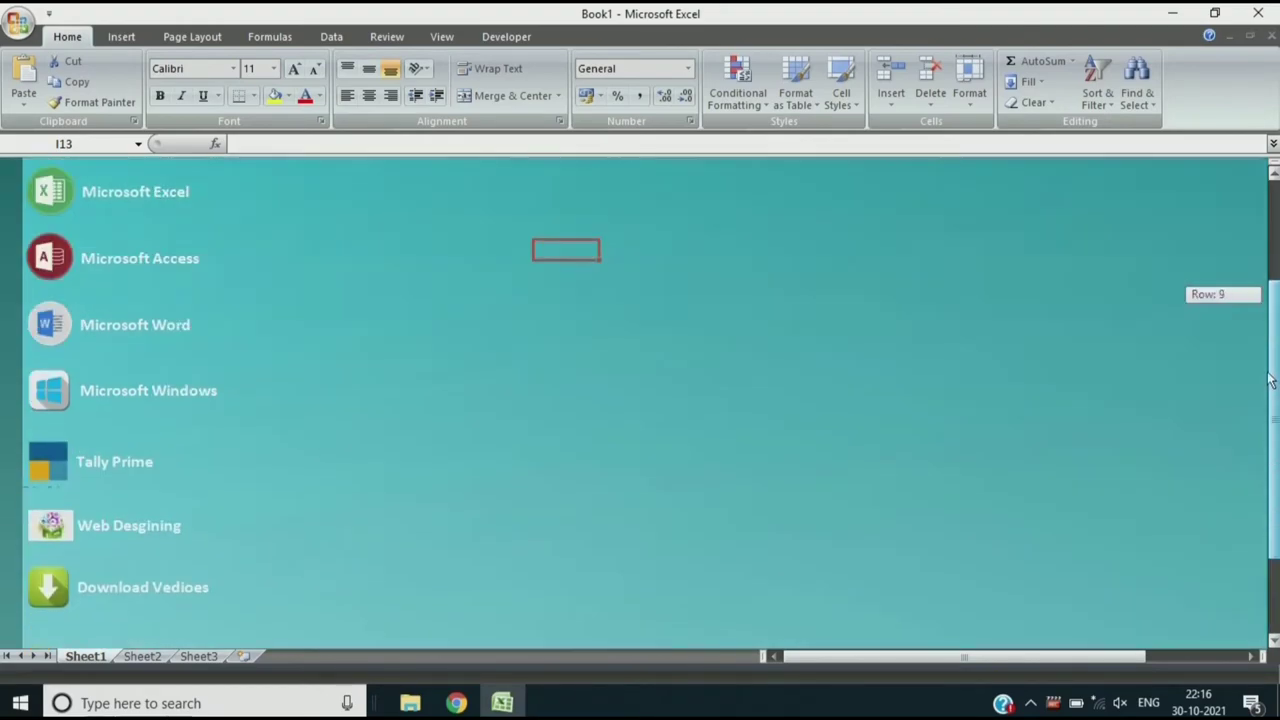
Step: Insert a WordArt title reading 'GDA Zone'
drag(1273, 444, 1273, 295)
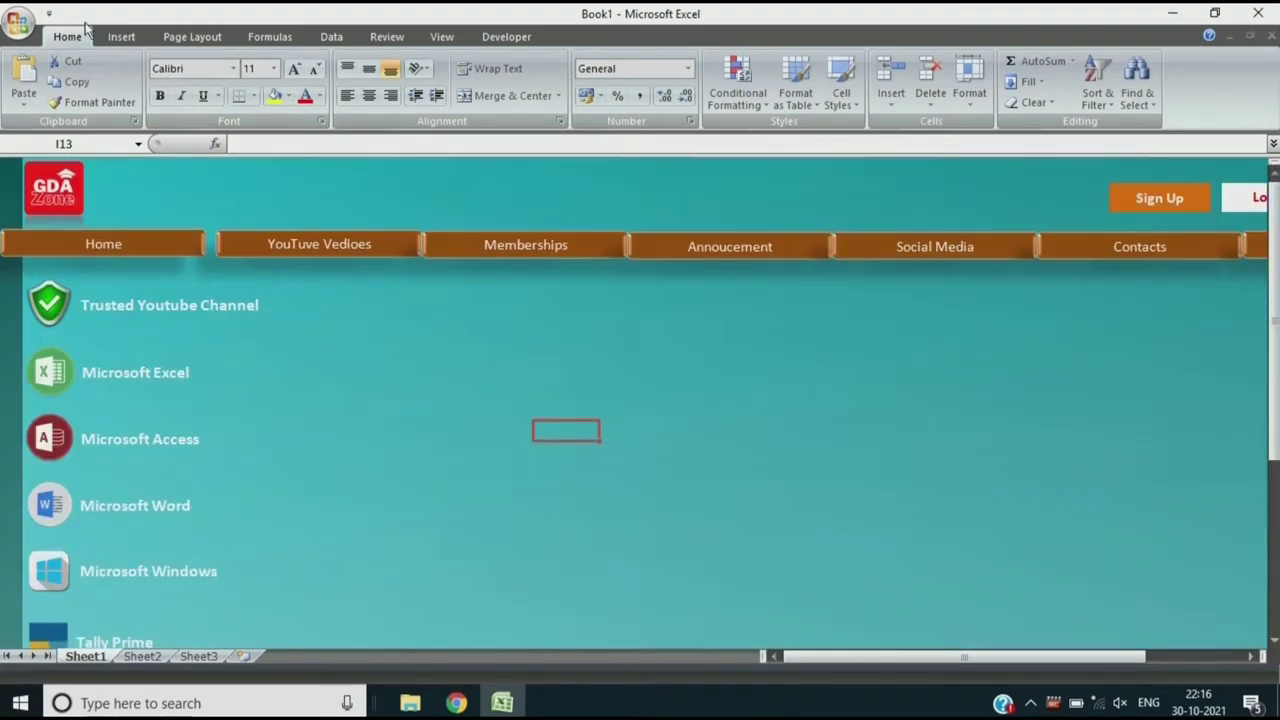
click(121, 36)
click(761, 90)
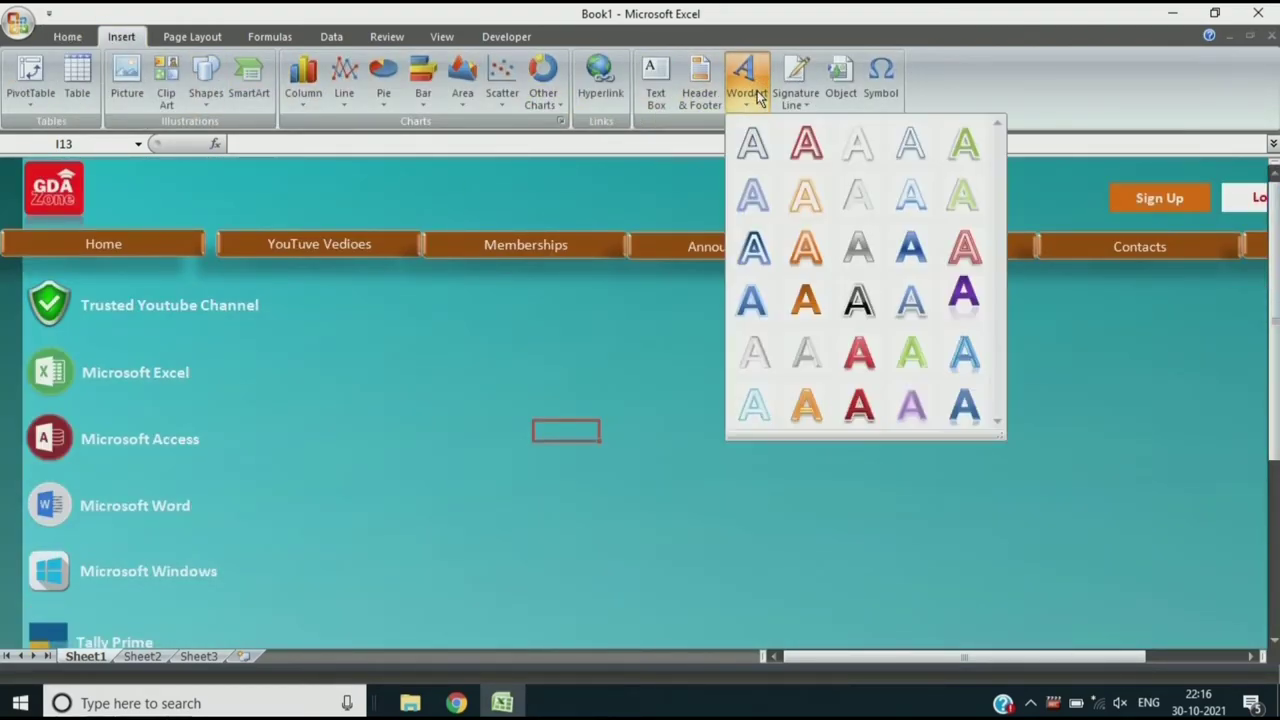
click(857, 190)
text(GDA )
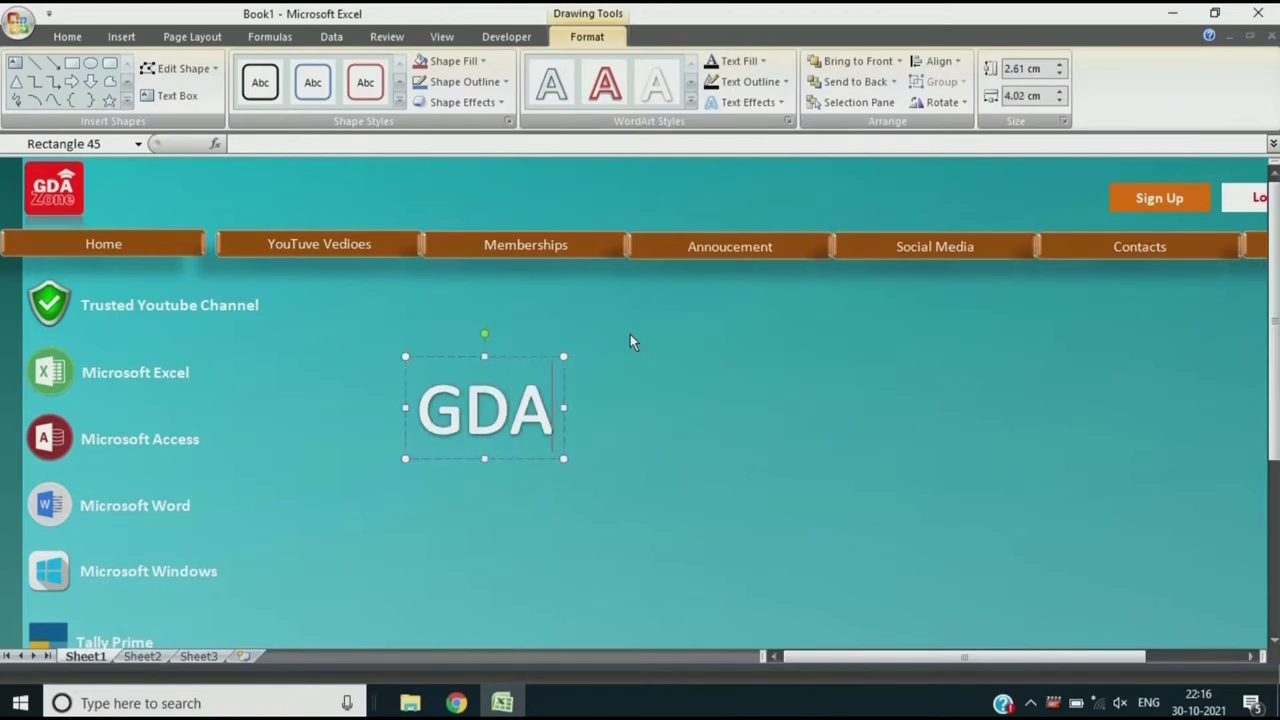
text(Zone)
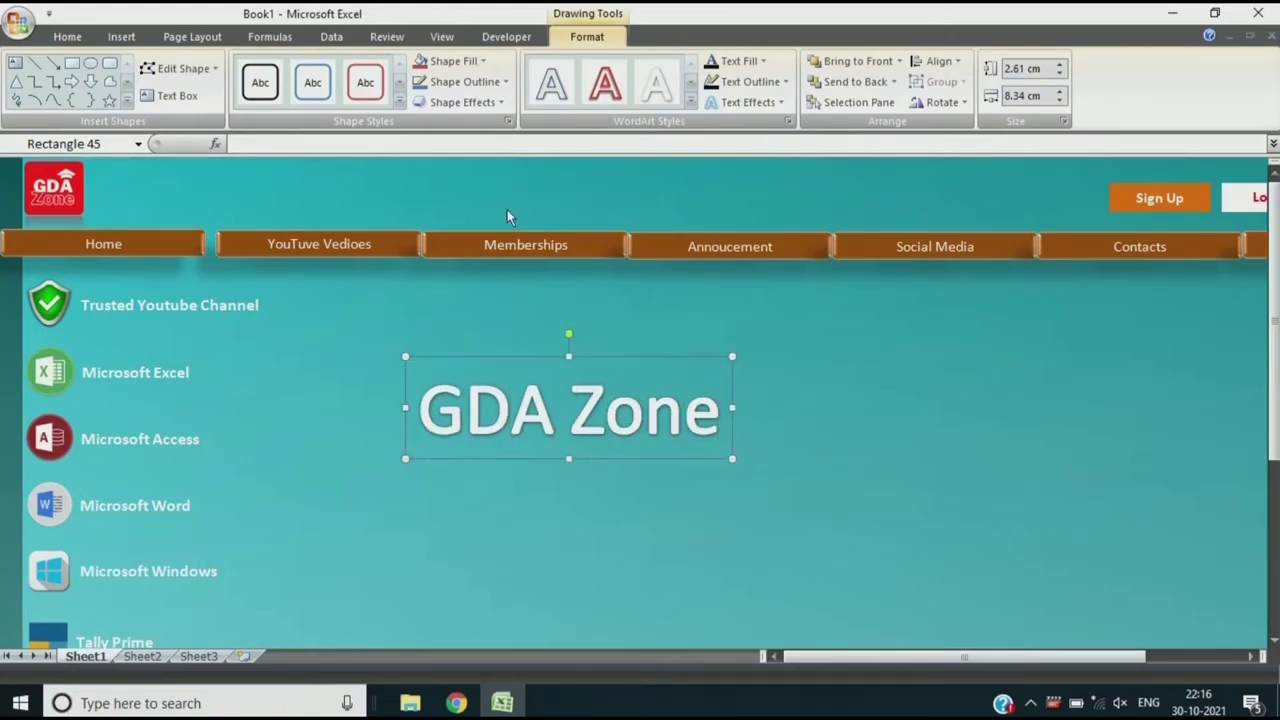
Step: Shrink the GDA Zone title to 32 pt and centre it in the top banner
click(67, 36)
click(316, 70)
click(316, 70)
click(316, 70)
click(316, 70)
click(316, 70)
drag(529, 356, 624, 153)
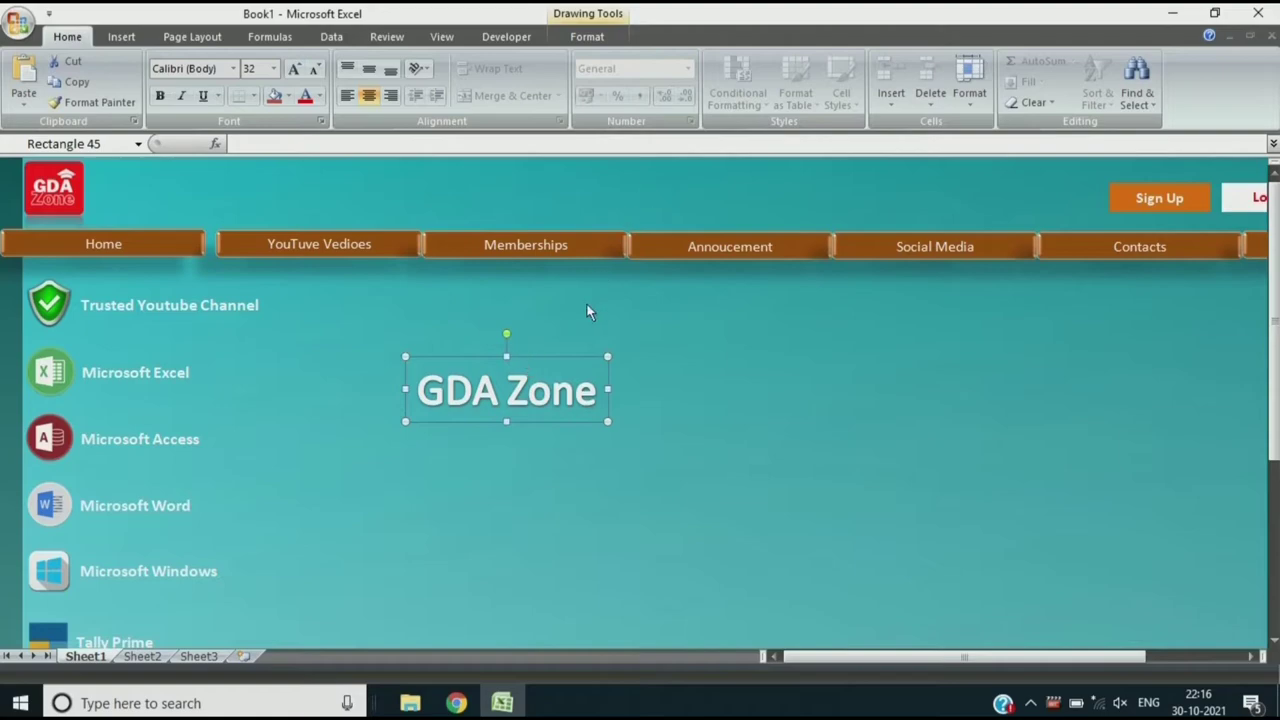
drag(541, 358, 645, 174)
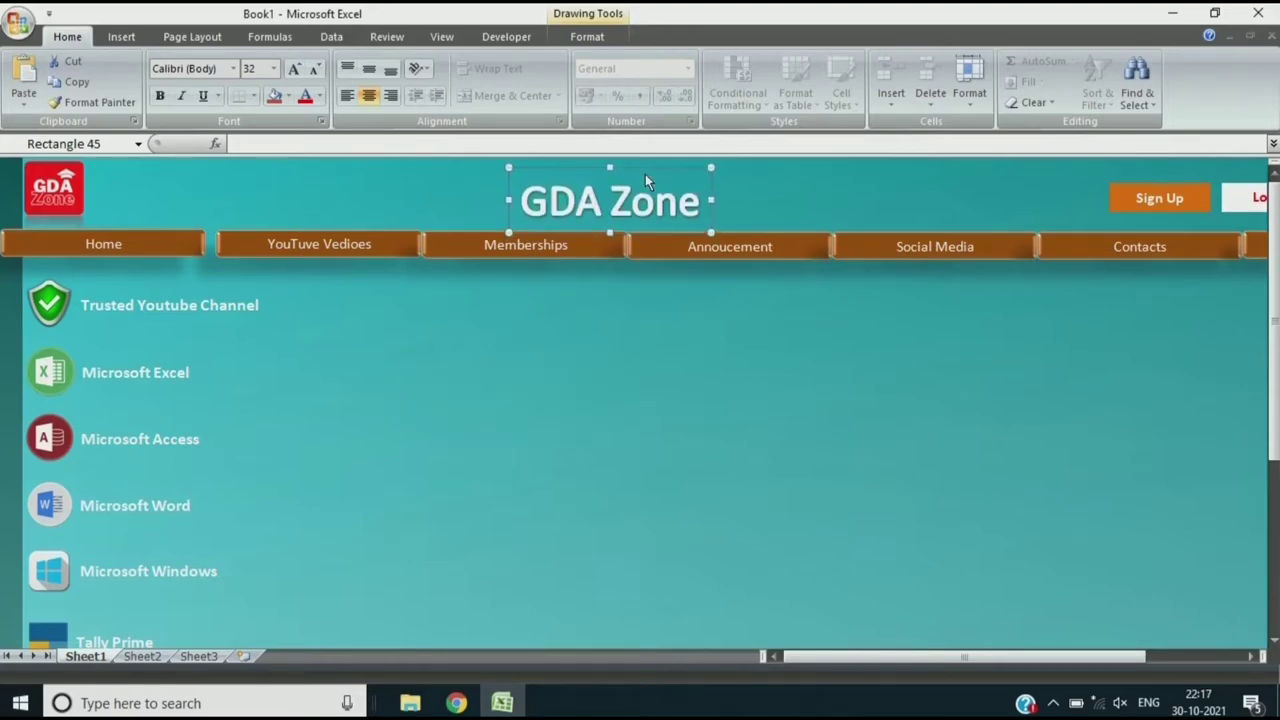
click(576, 330)
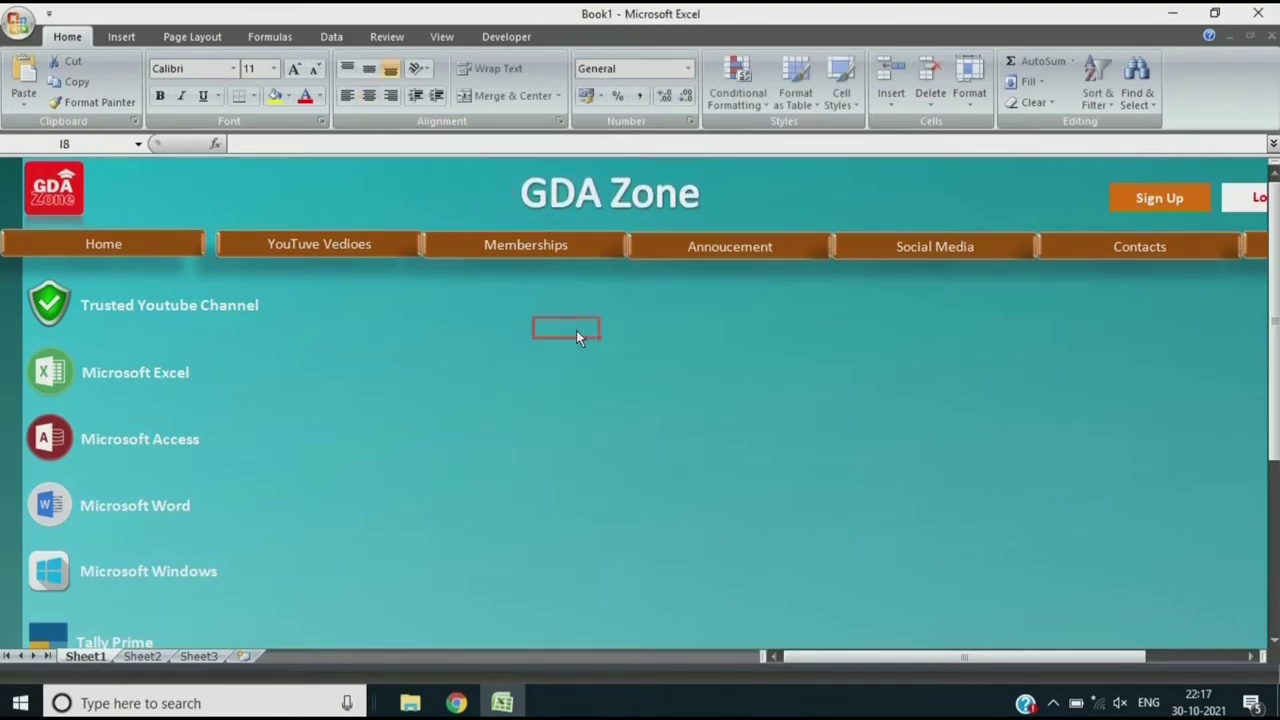
Step: Rename Sheet1 to Home and delete the blank Sheet2 and Sheet3
right_click(86, 656)
click(164, 497)
text(H)
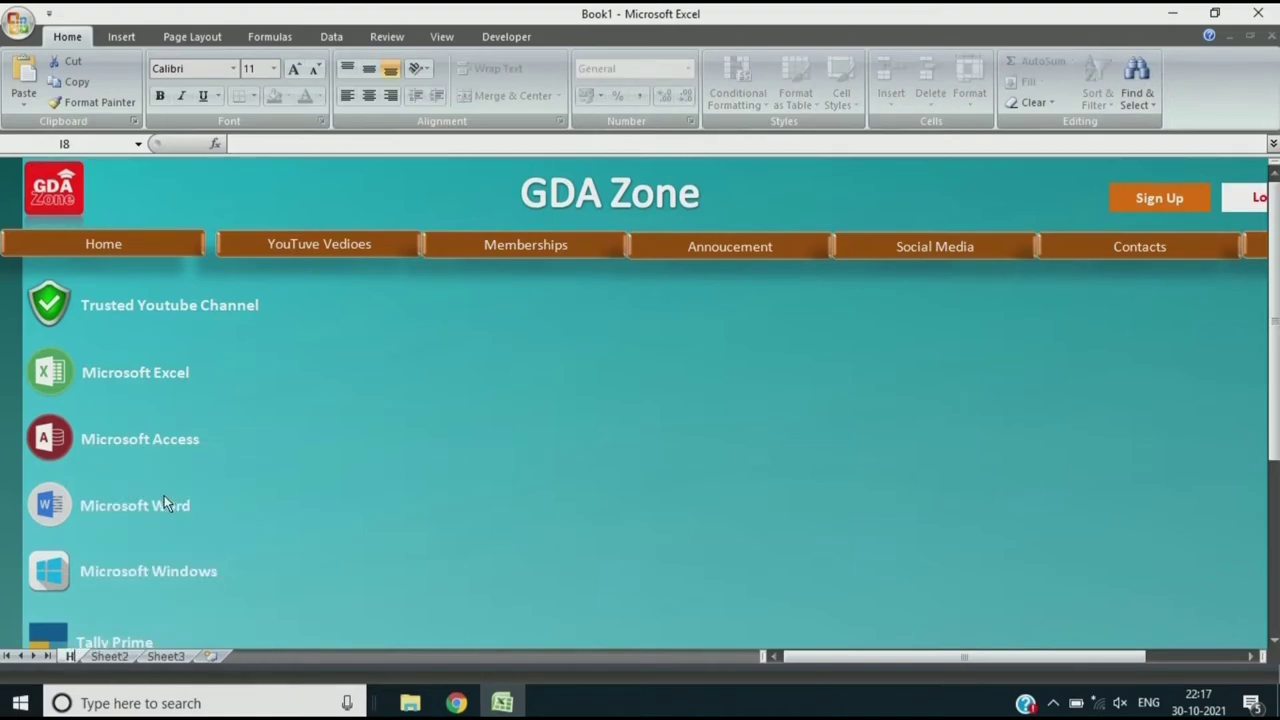
text(ome)
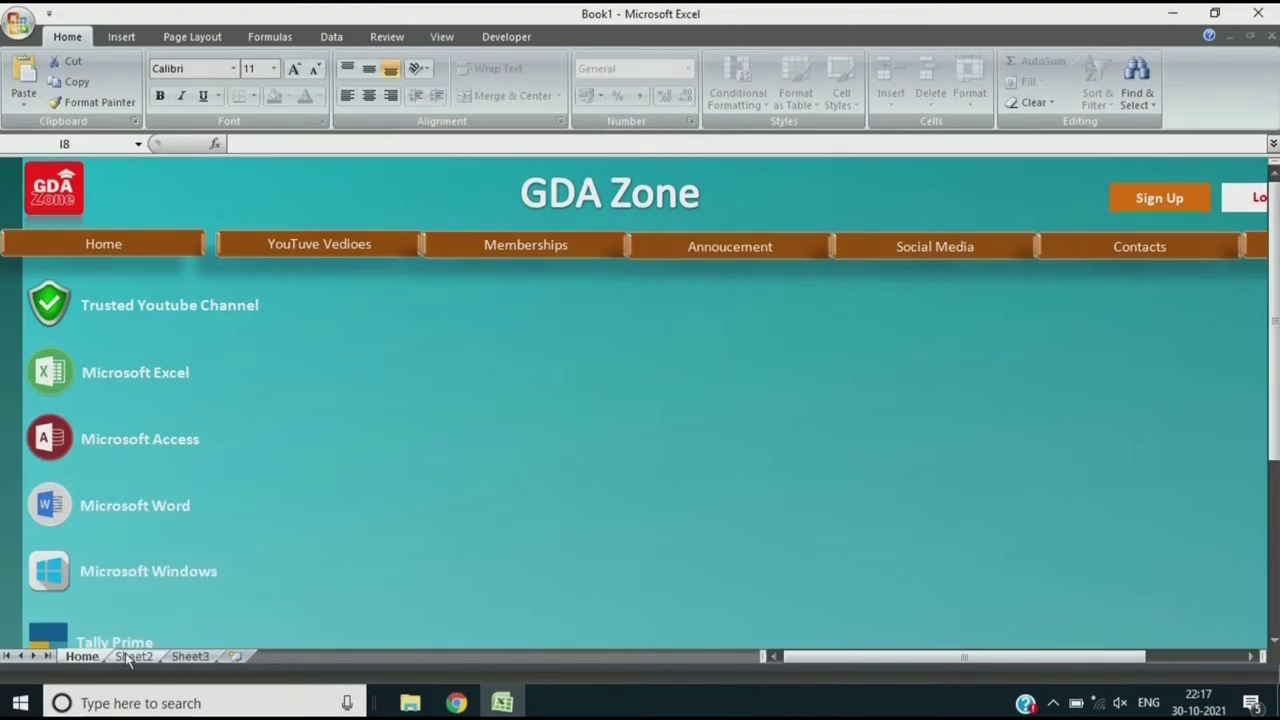
click(130, 657)
right_click(130, 657)
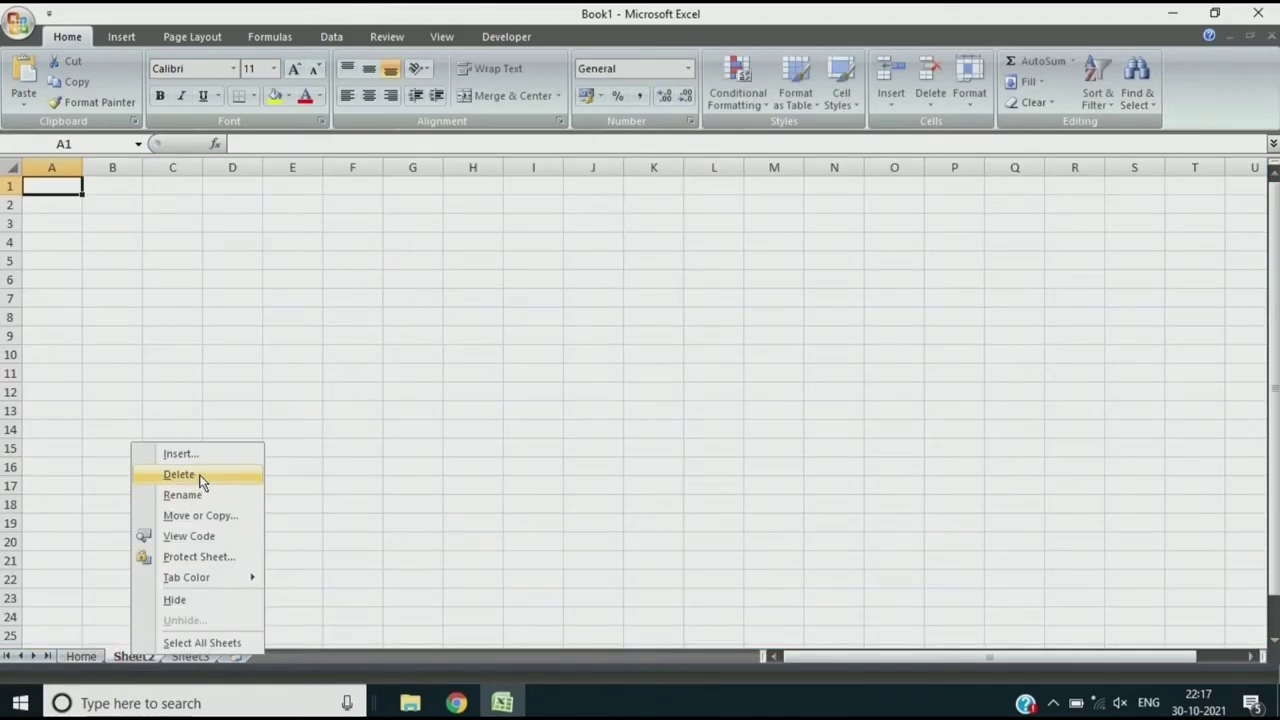
click(200, 479)
click(598, 397)
right_click(125, 665)
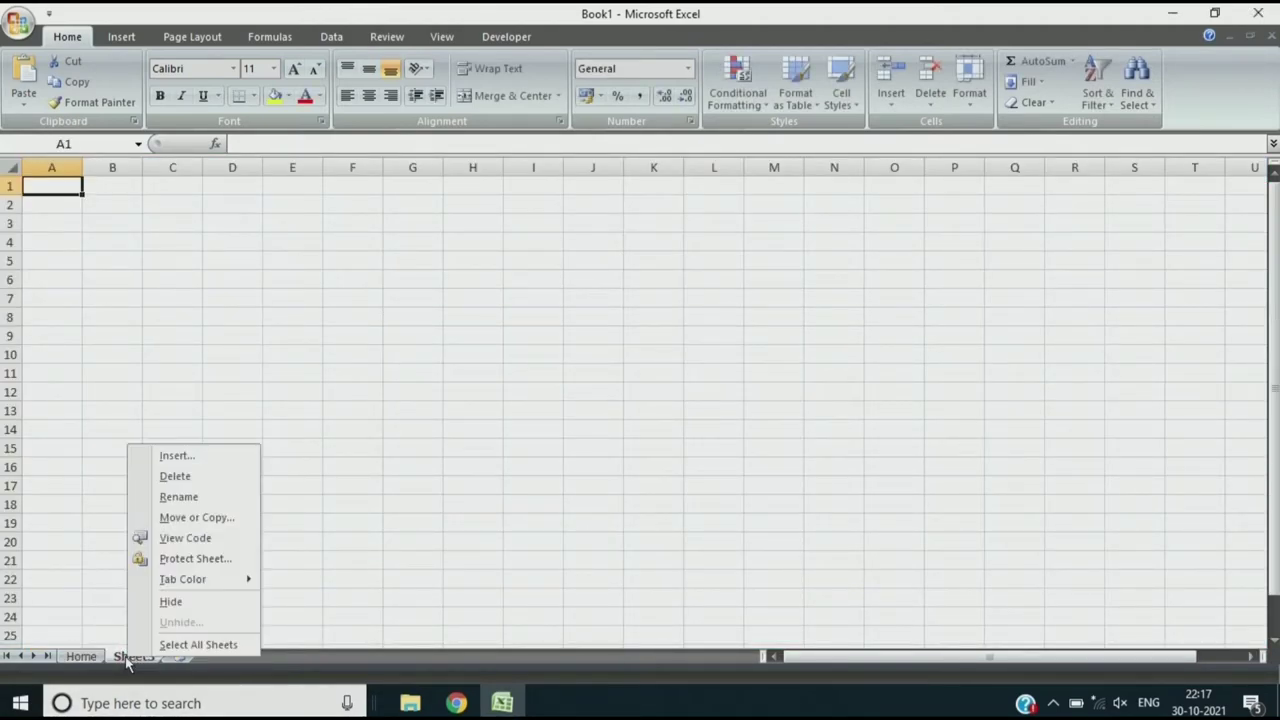
click(203, 482)
click(605, 400)
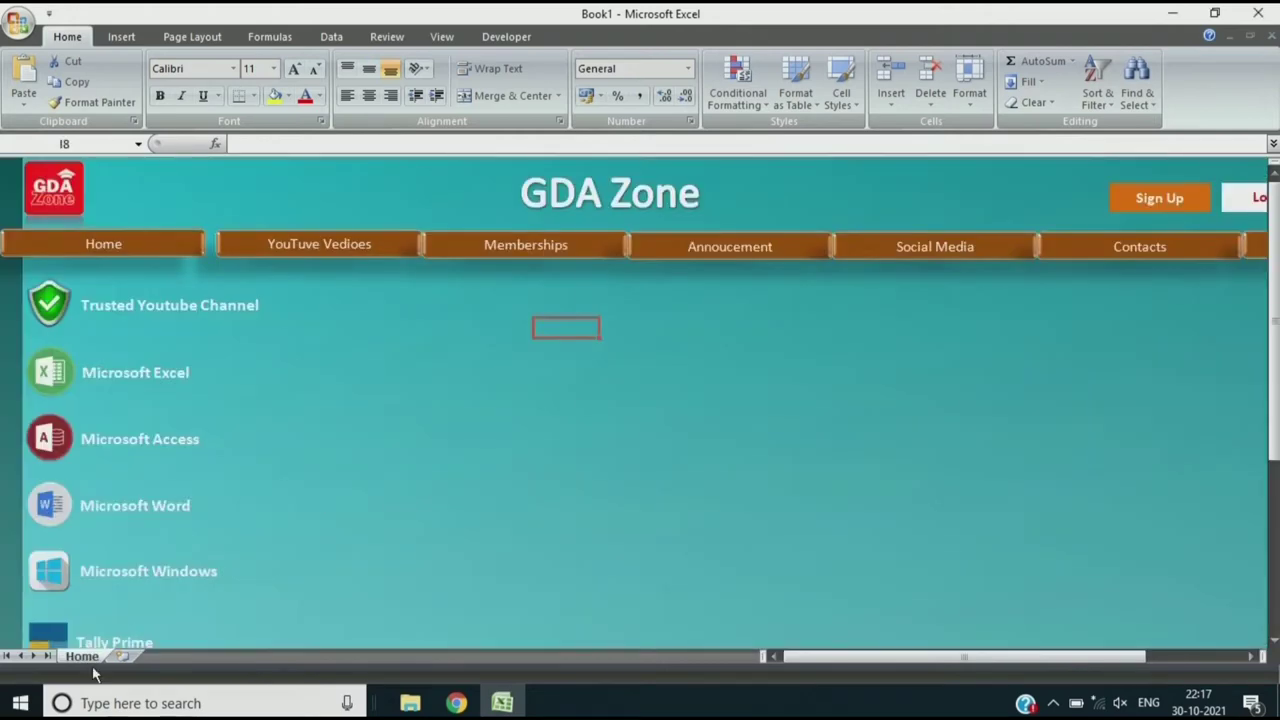
Step: Make a copy of the Home sheet and name it SignUp
right_click(90, 659)
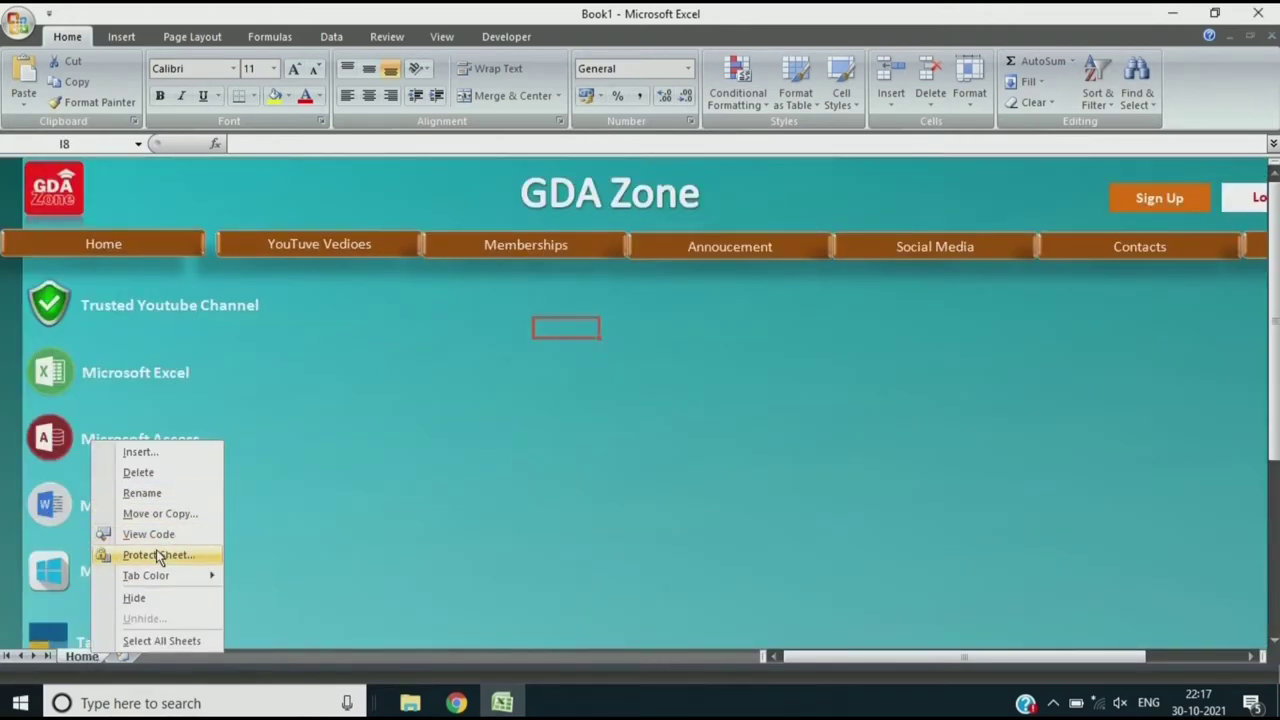
click(173, 517)
click(51, 587)
click(186, 615)
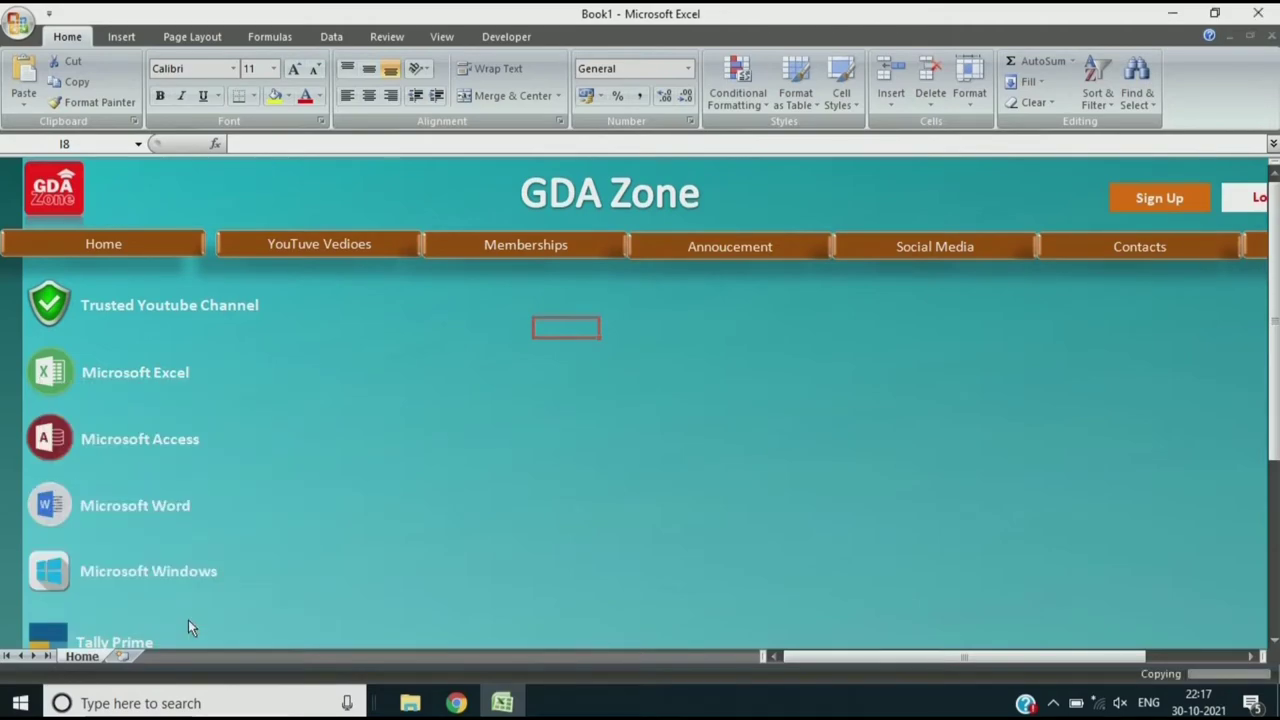
right_click(91, 655)
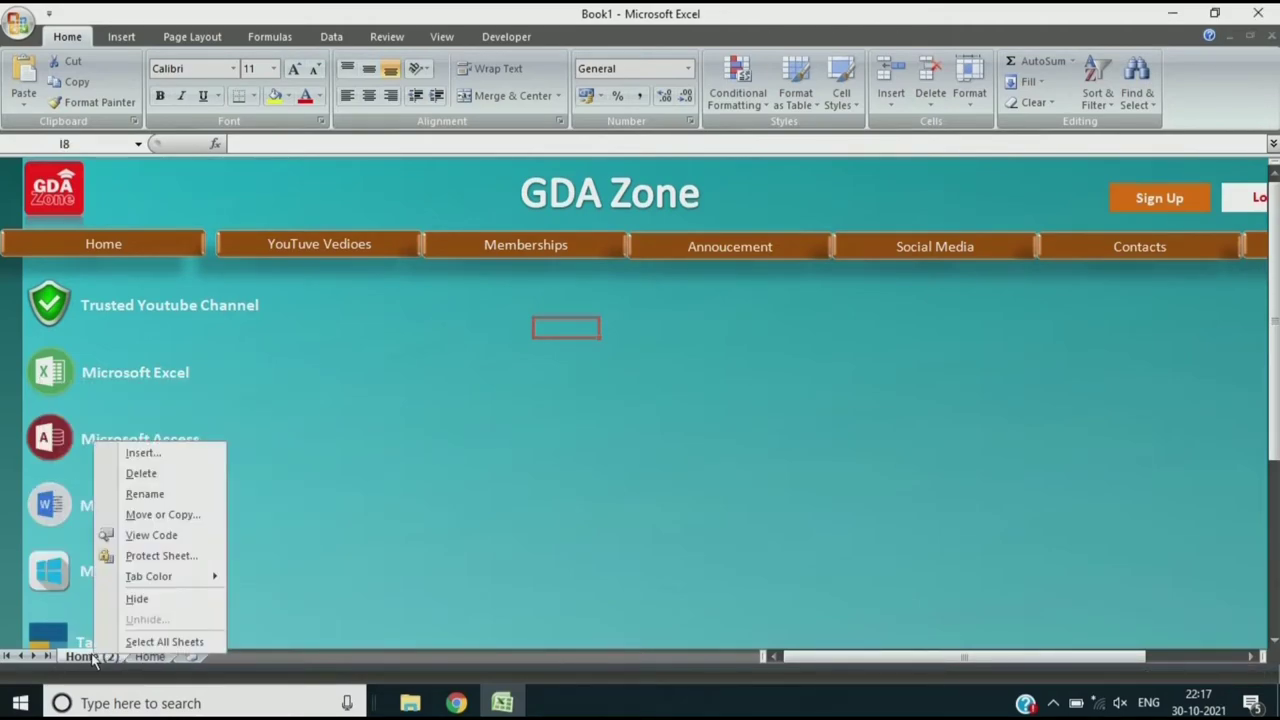
click(150, 496)
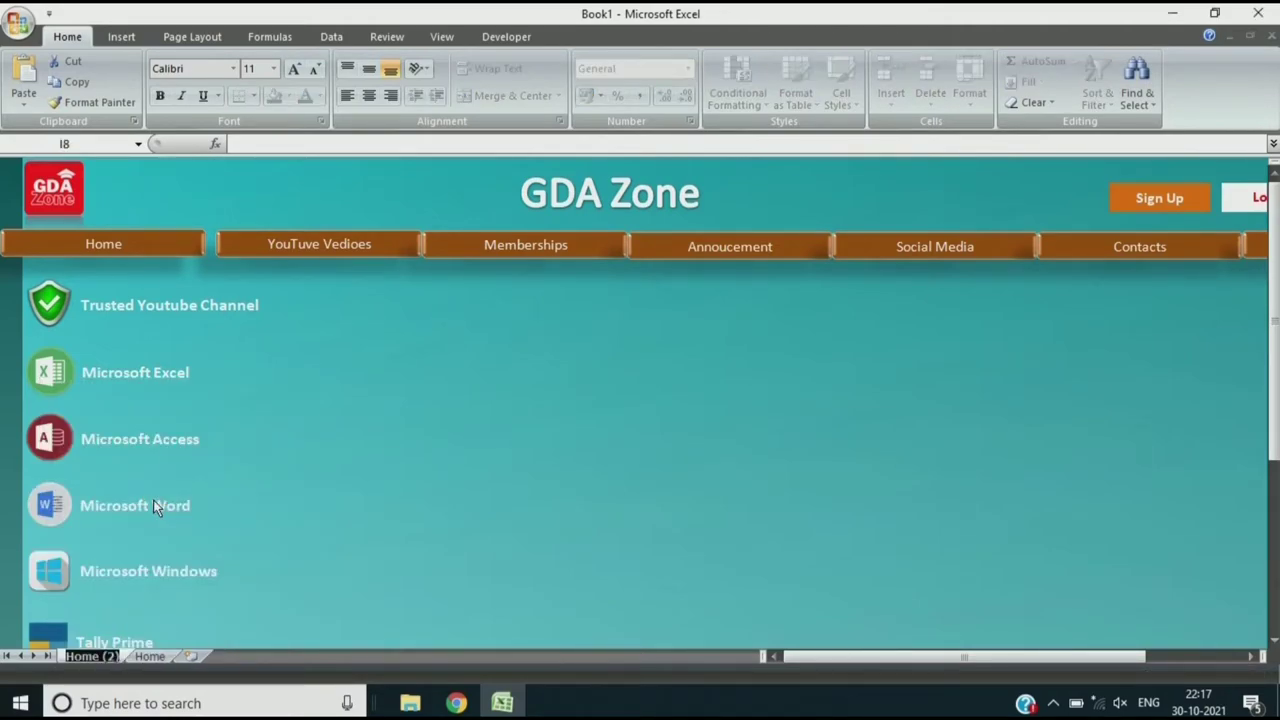
text(Sin)
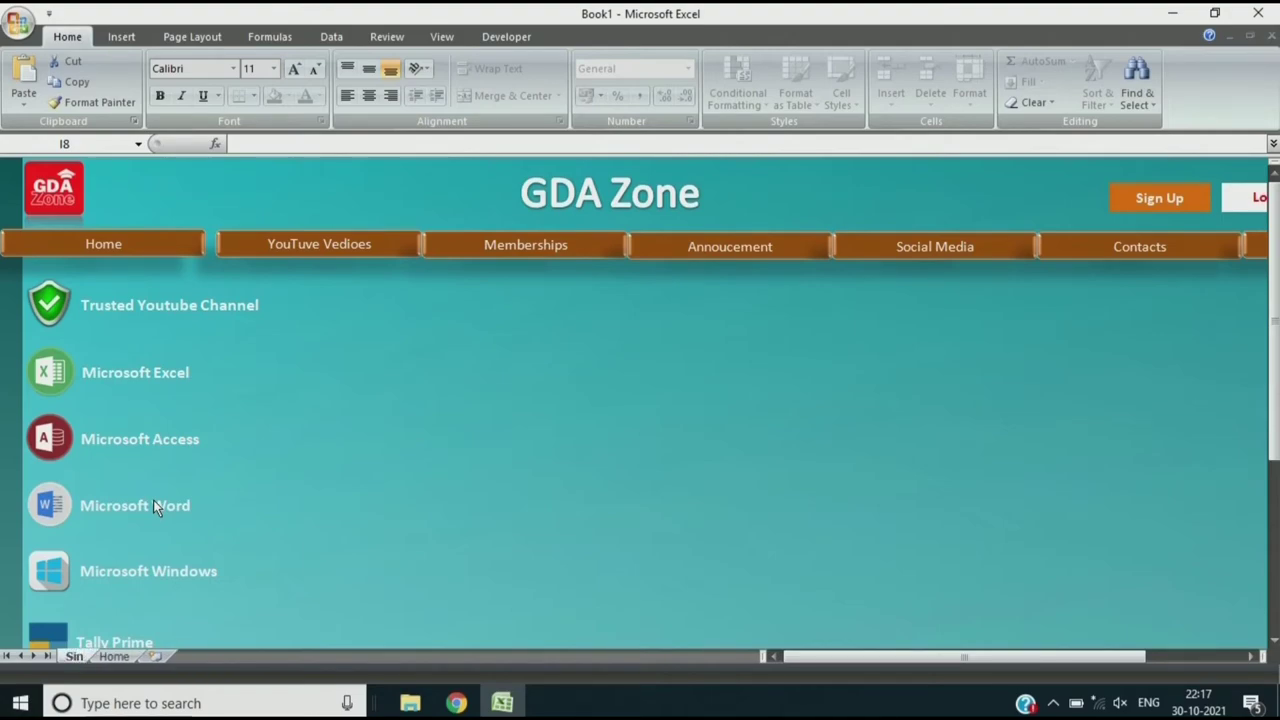
text(gUp)
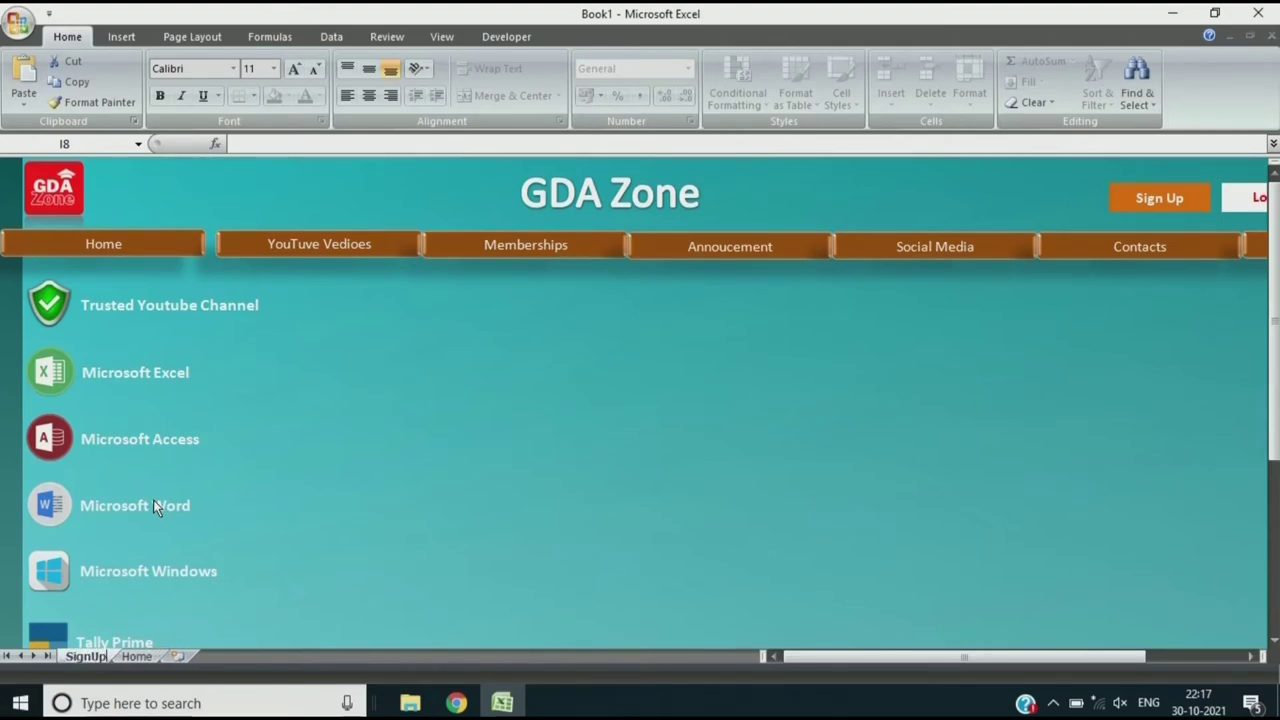
Step: Make a second copy of the Home sheet and name it LogIn
click(140, 656)
right_click(147, 655)
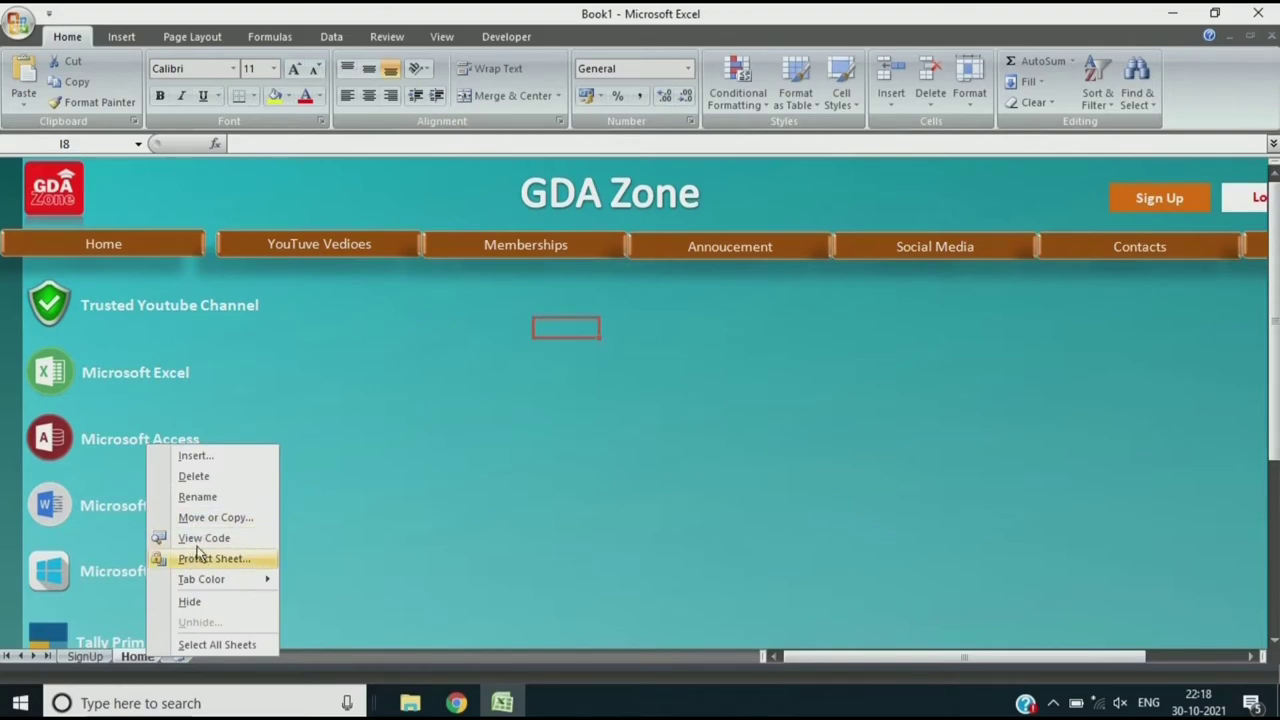
click(214, 518)
click(91, 589)
click(224, 616)
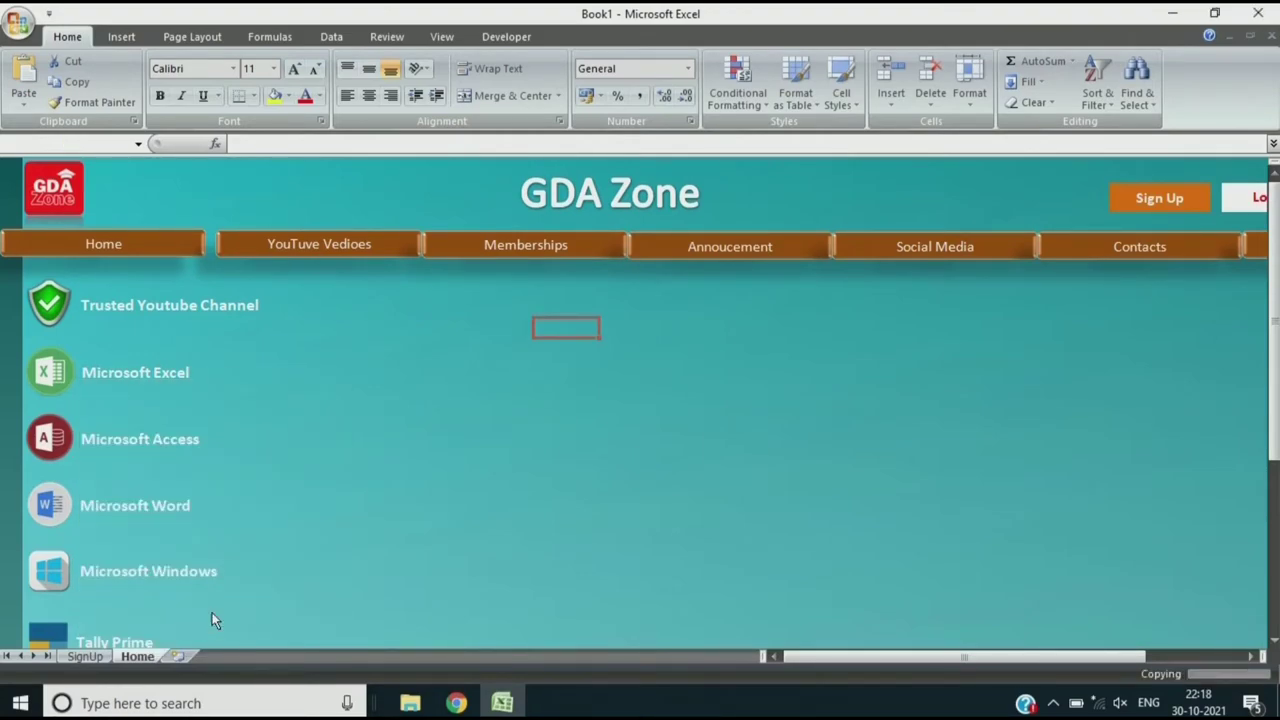
right_click(104, 657)
click(183, 497)
text(LogIn)
key(Return)
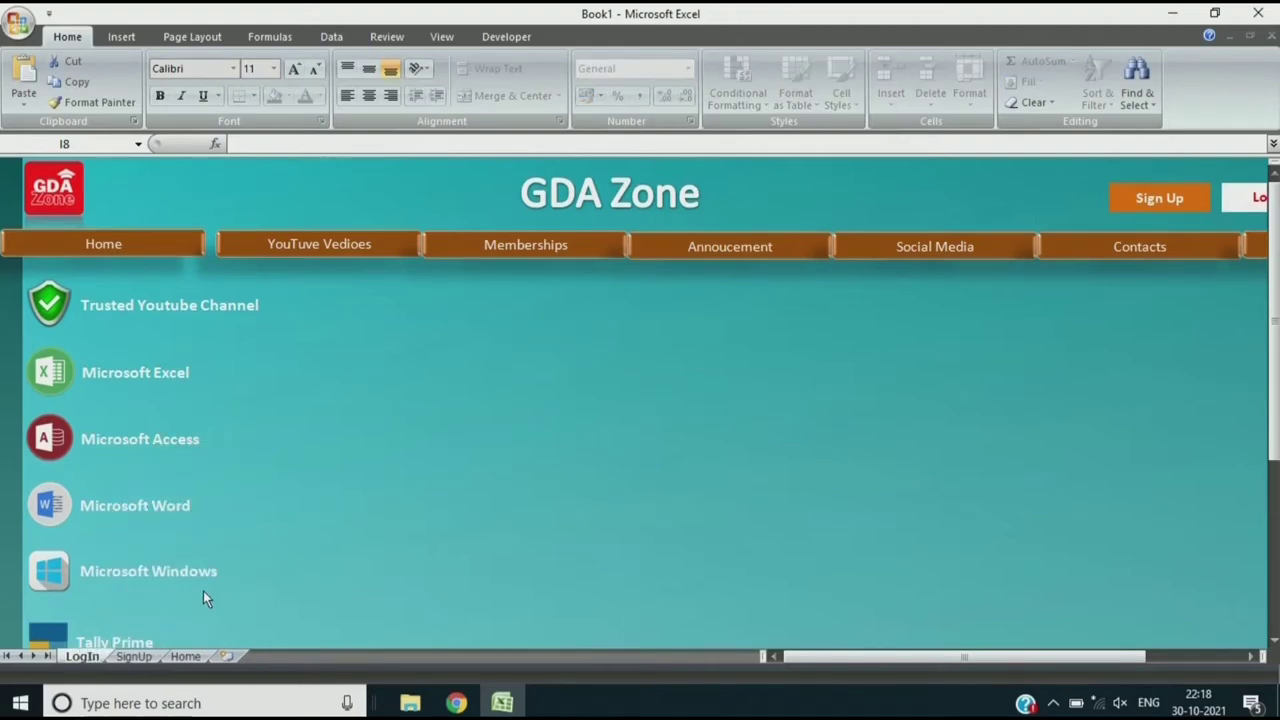
key(ctrl+Page_Down)
key(ctrl+Page_Down)
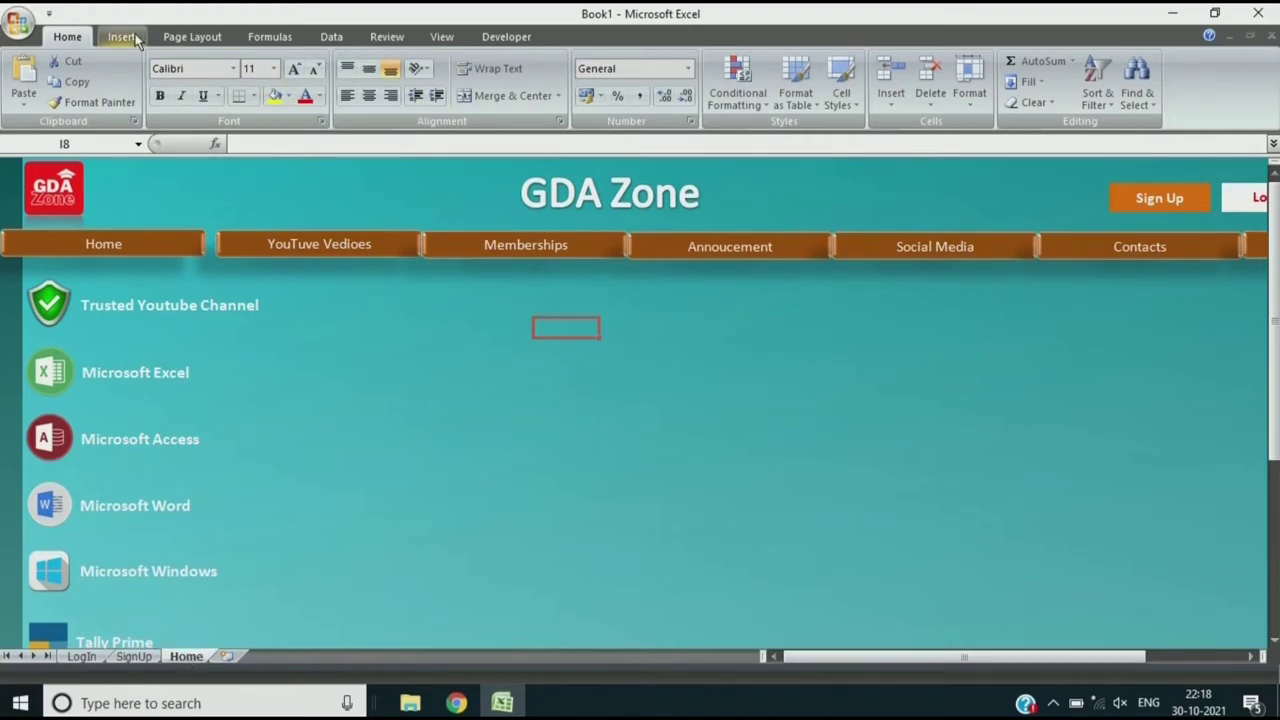
Step: Draw a large rectangle beside the icon list and stretch it wider and taller
click(121, 36)
click(195, 97)
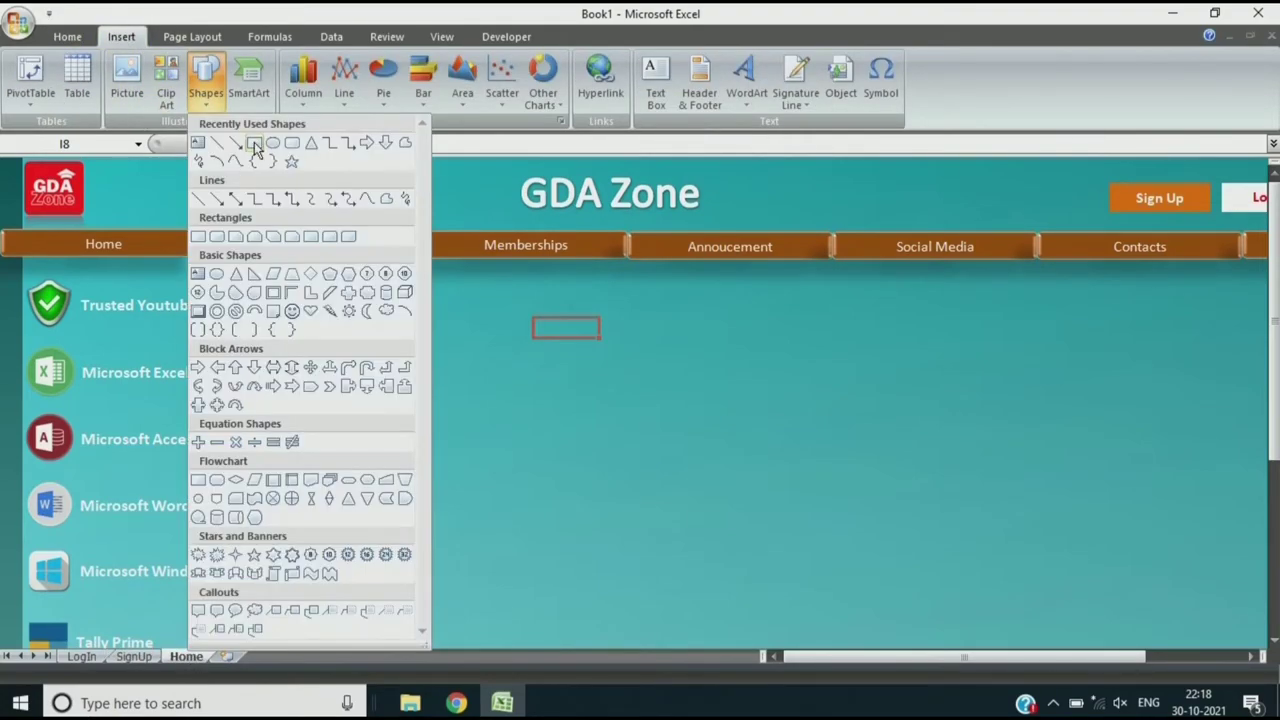
click(268, 150)
drag(380, 303, 1245, 690)
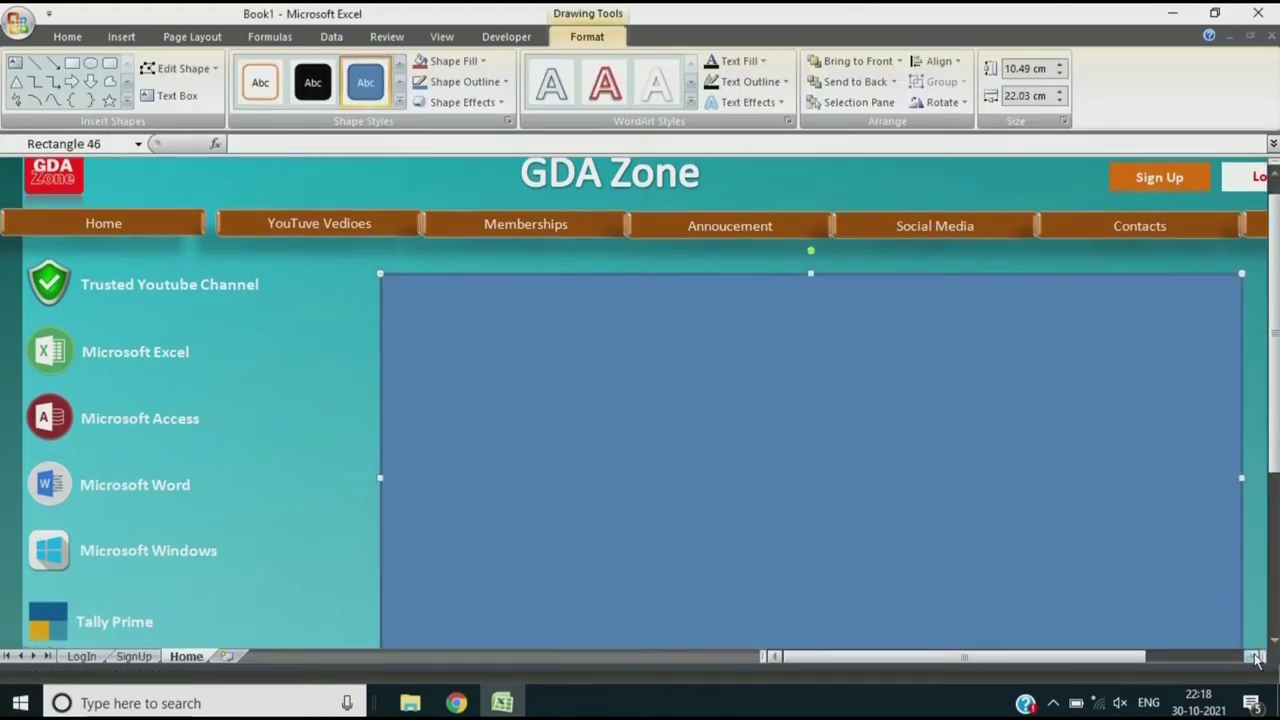
scroll(966, 478, right, 3)
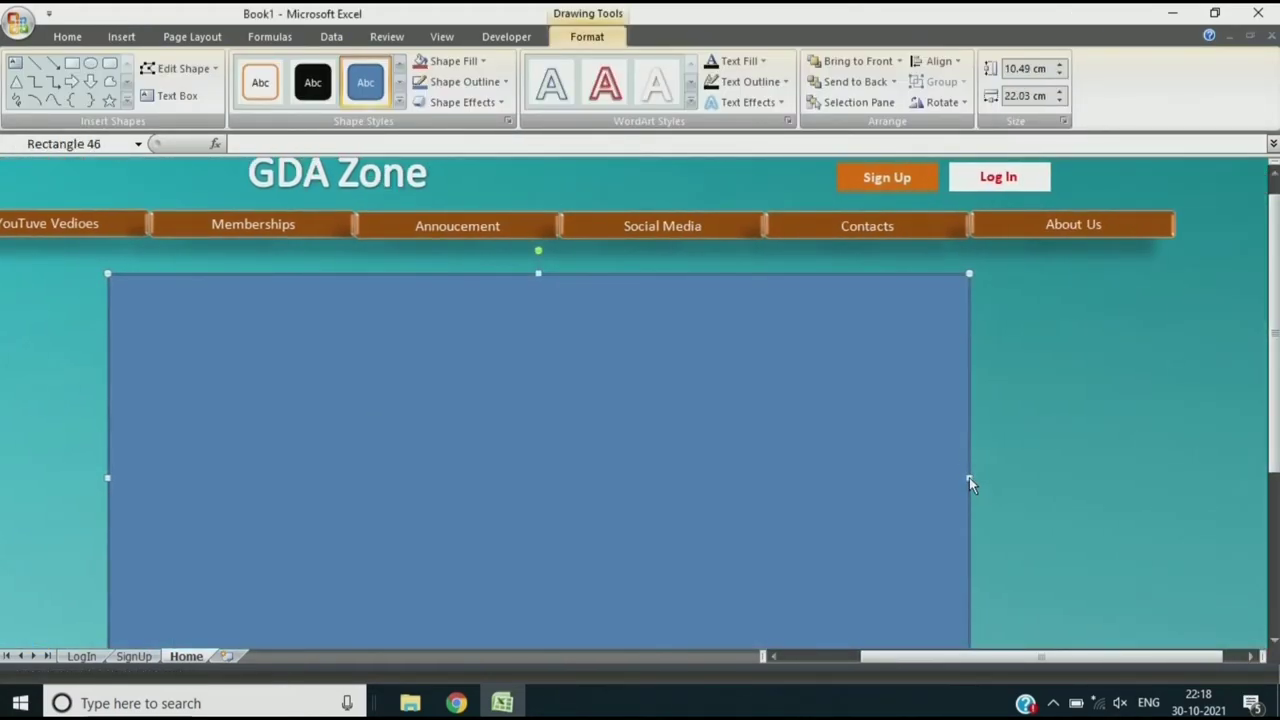
drag(969, 477, 1168, 477)
scroll(703, 384, down, 5)
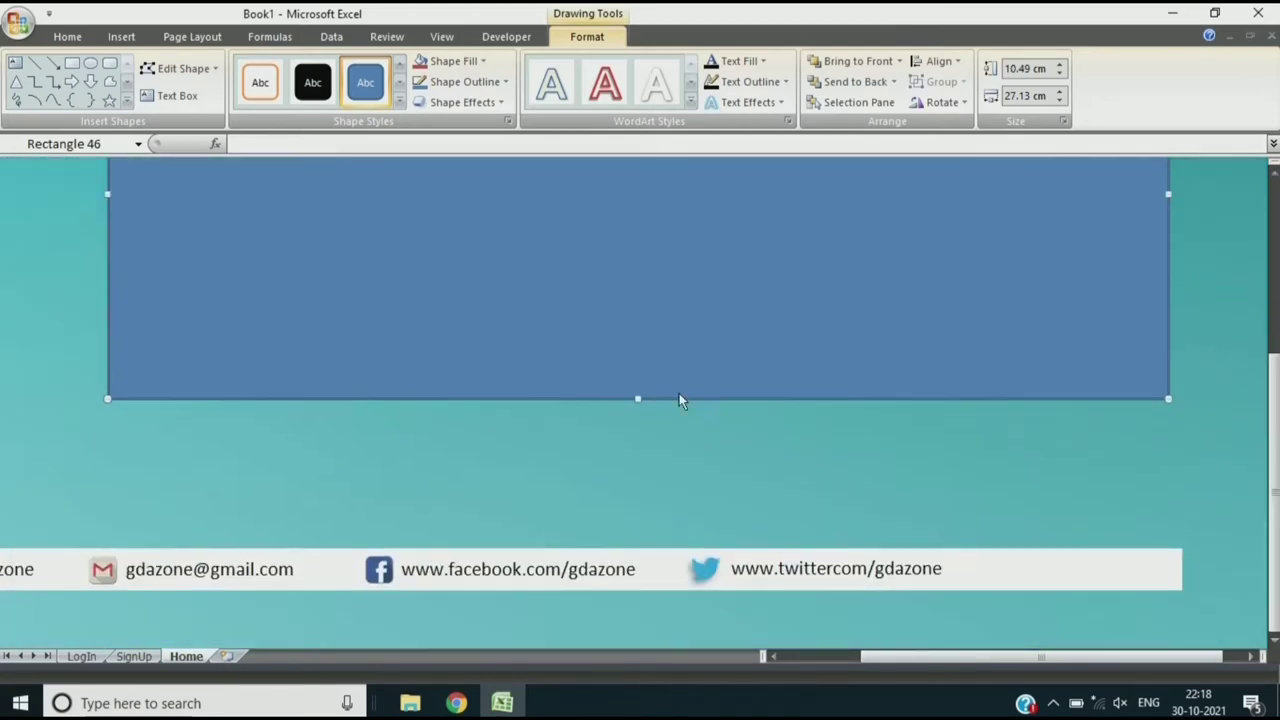
drag(638, 400, 636, 428)
Step: Apply the solid black shape style to the rectangle
click(312, 82)
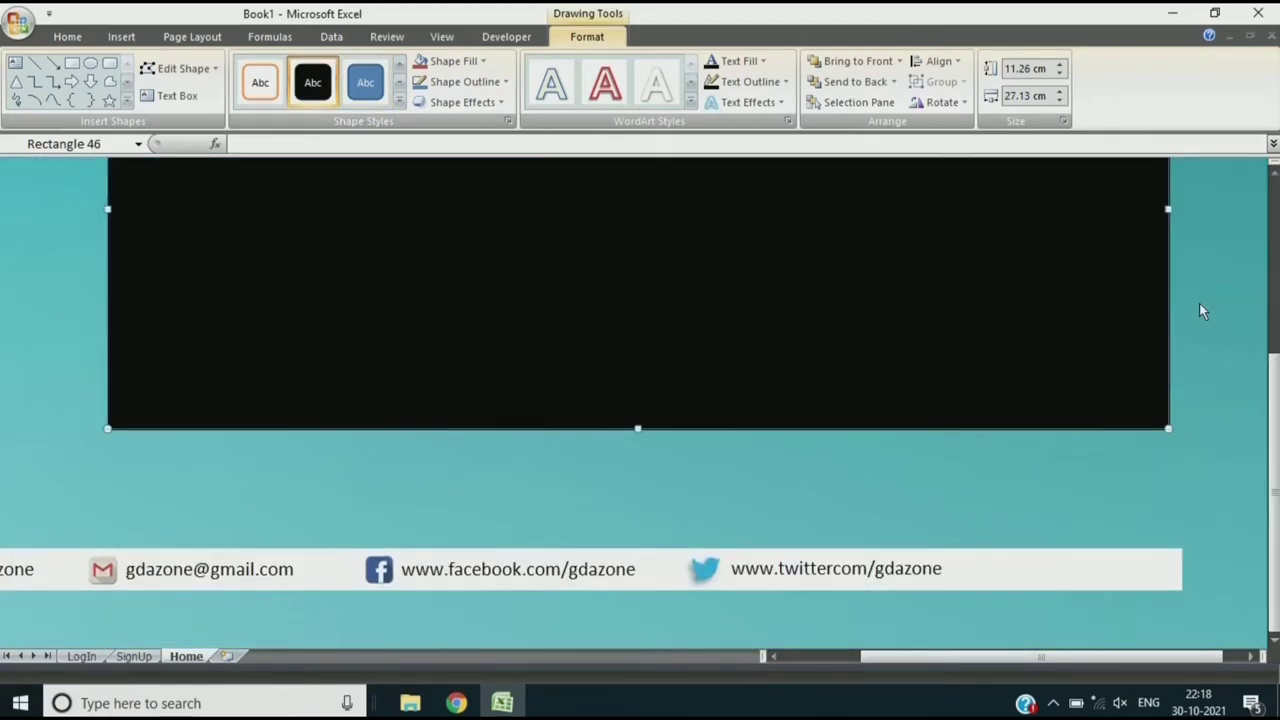
scroll(1275, 237, up, 5)
scroll(1275, 237, up, 3)
click(806, 663)
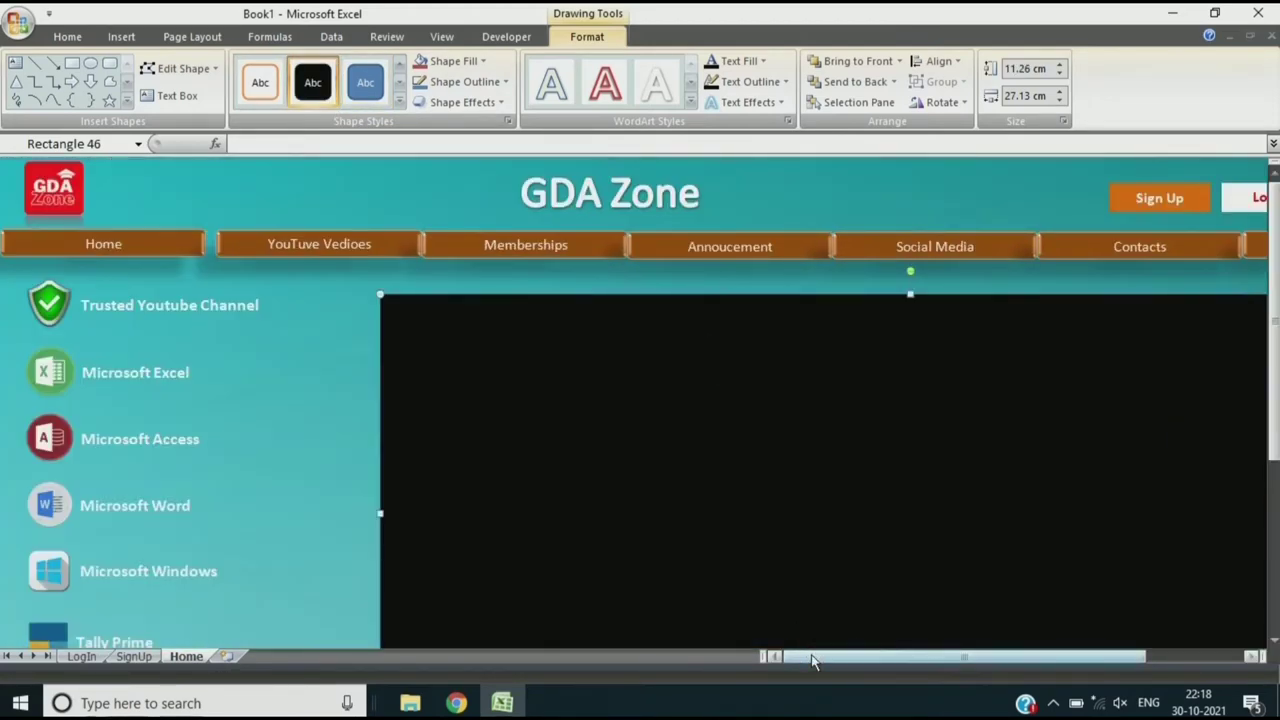
click(172, 40)
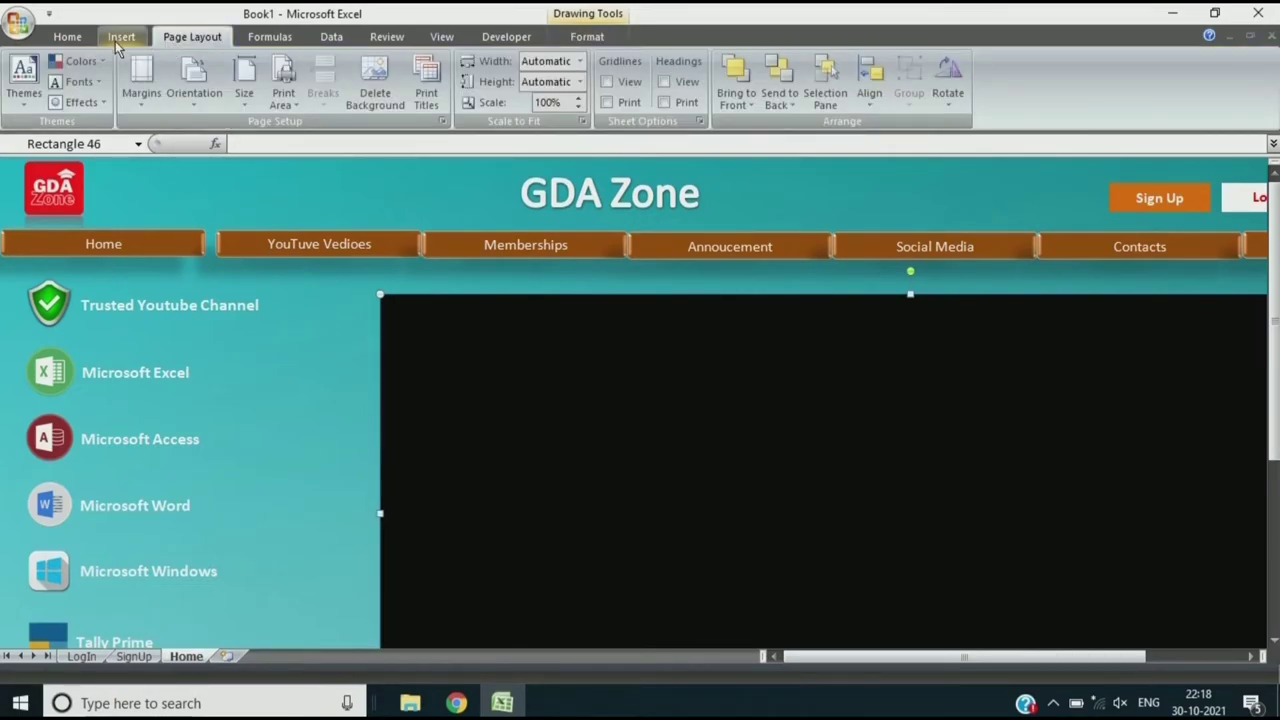
click(121, 37)
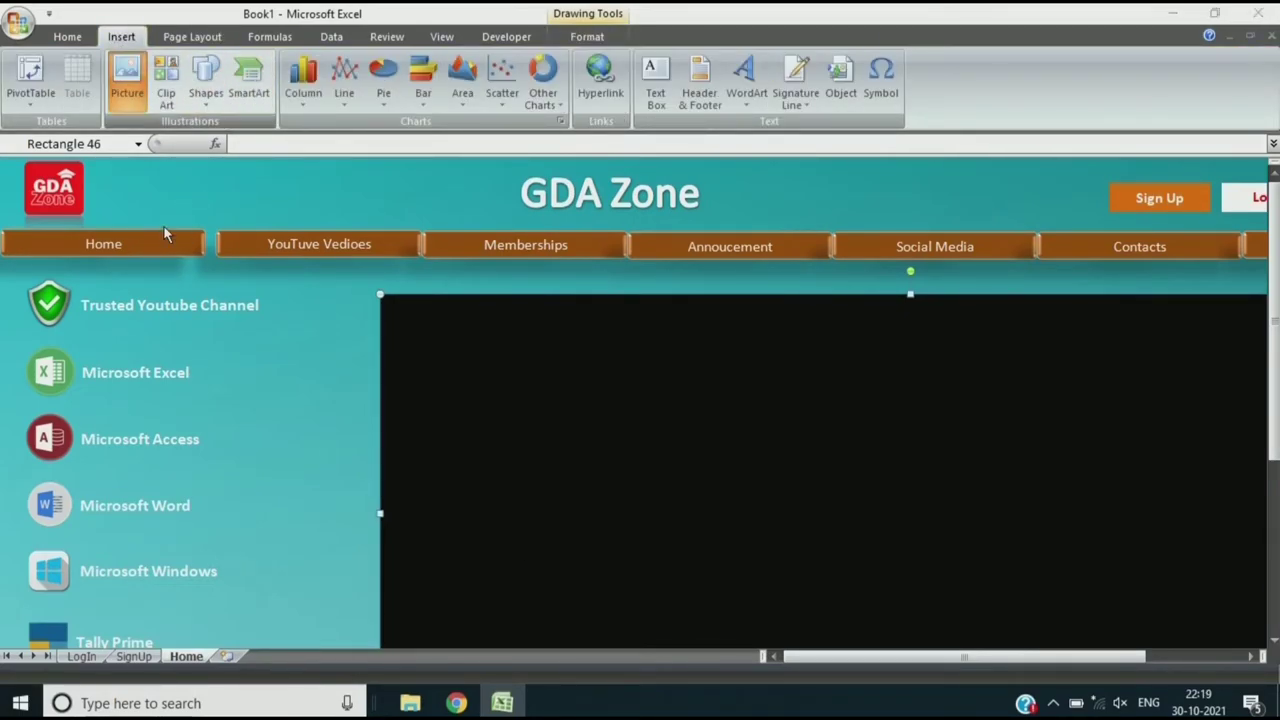
Step: Insert the screenshots from E:\Download\Screen Shorts and set their height to 4 cm
click(126, 90)
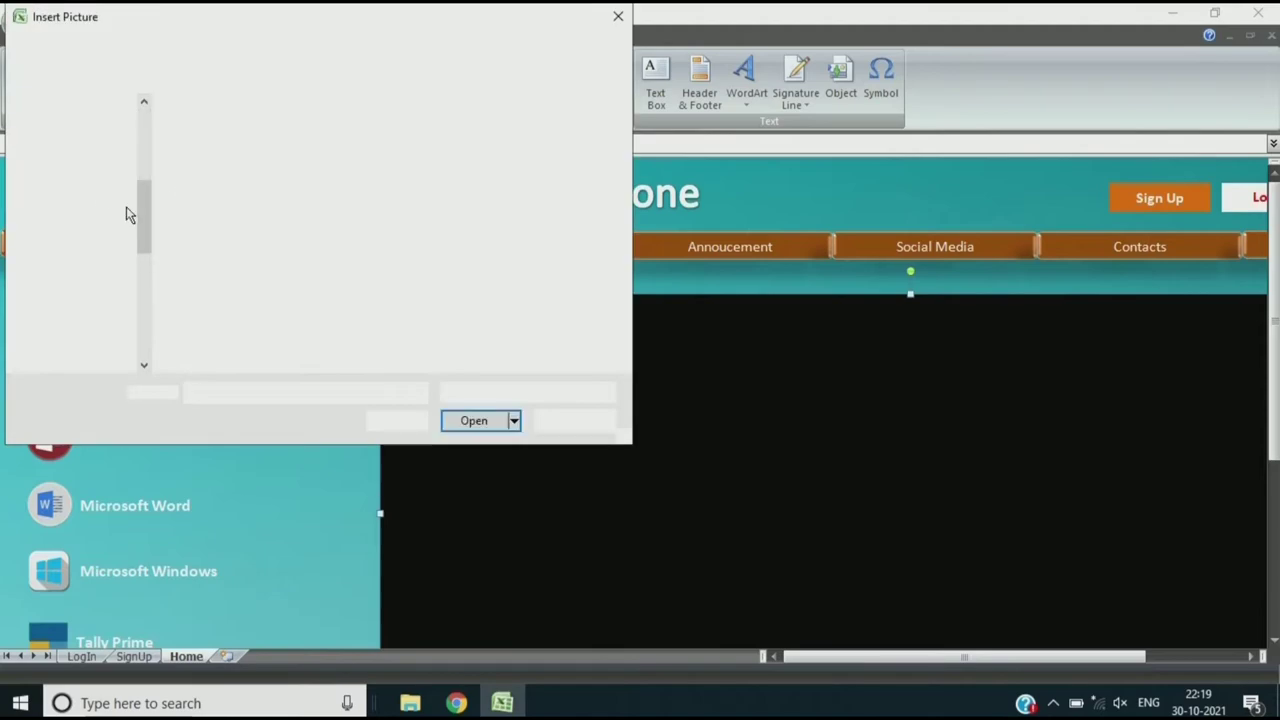
drag(139, 218, 141, 290)
click(60, 306)
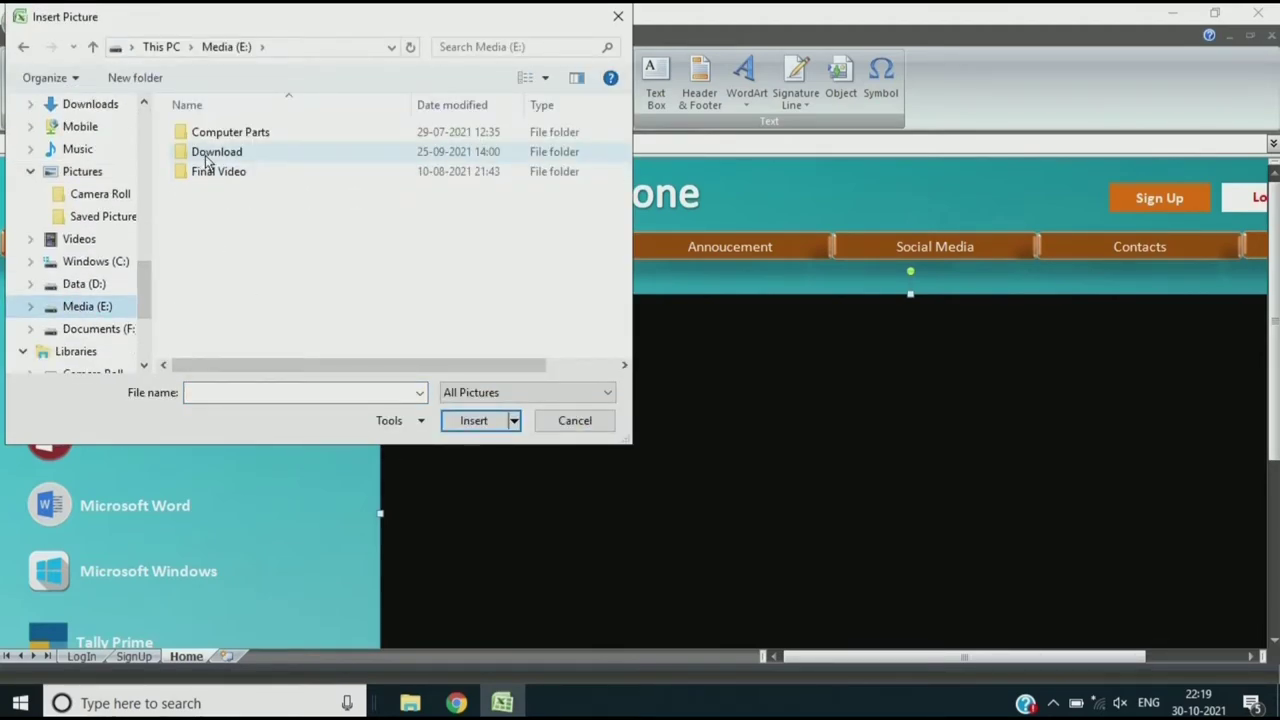
double_click(207, 160)
double_click(219, 277)
click(235, 173)
shift+click(440, 170)
click(490, 423)
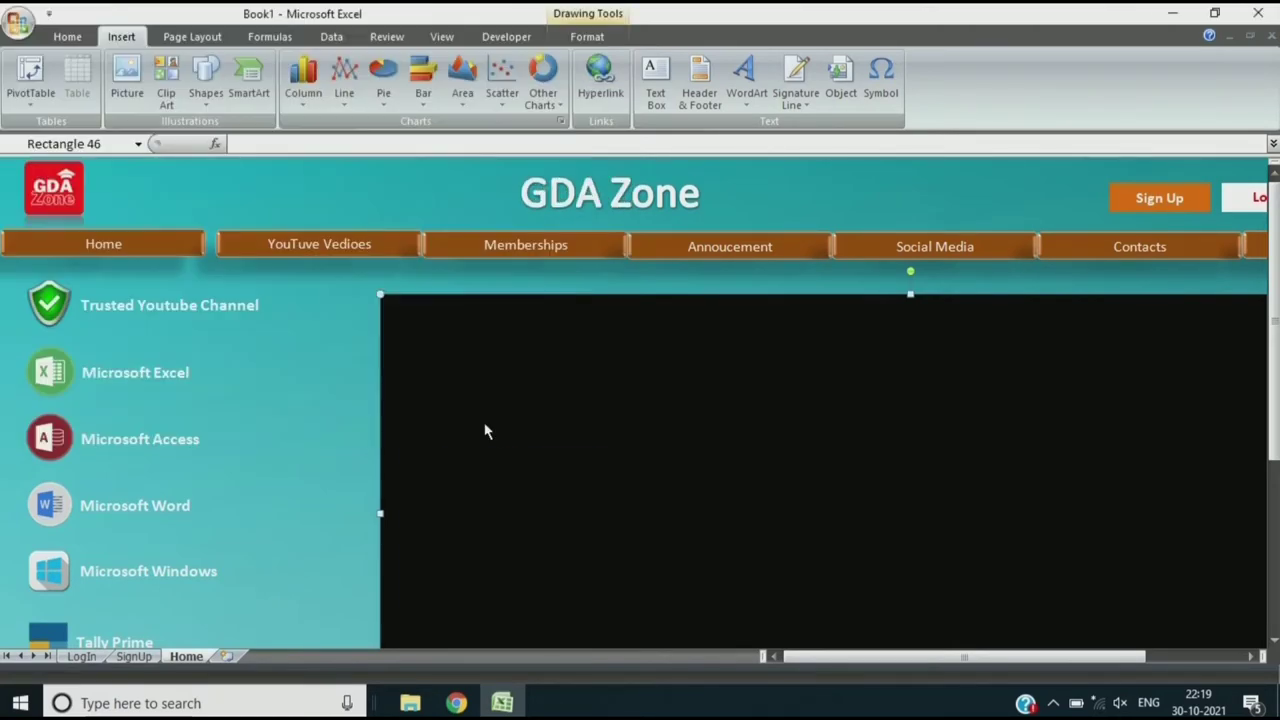
click(1228, 69)
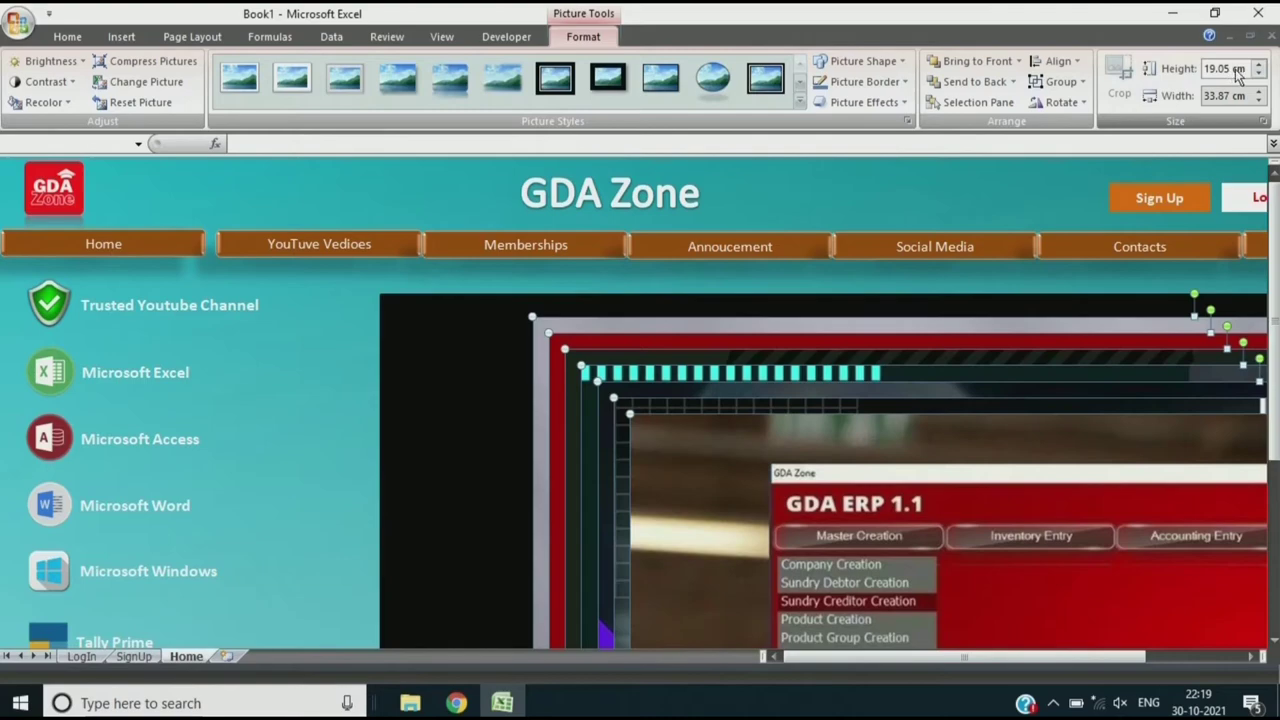
text(4)
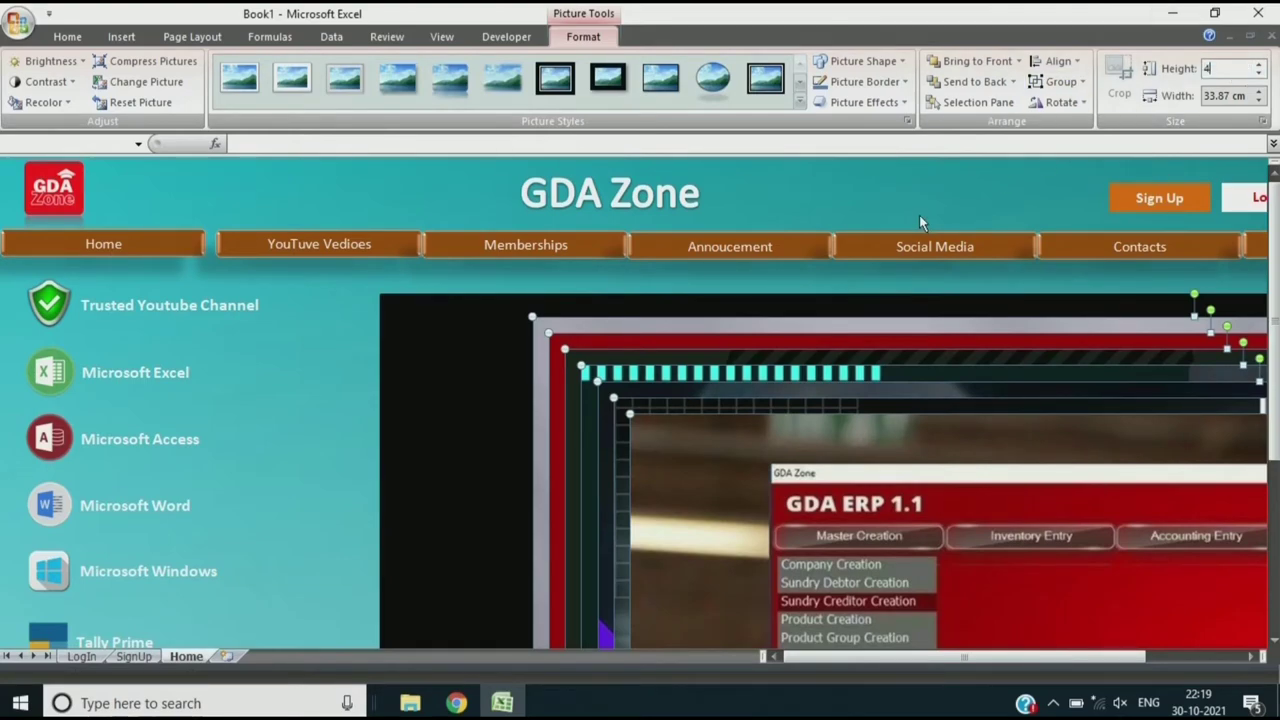
click(921, 202)
Step: Arrange the Vaccine, Economy, AI, Internet and other thumbnails into rows over the black panel
drag(743, 457, 1018, 380)
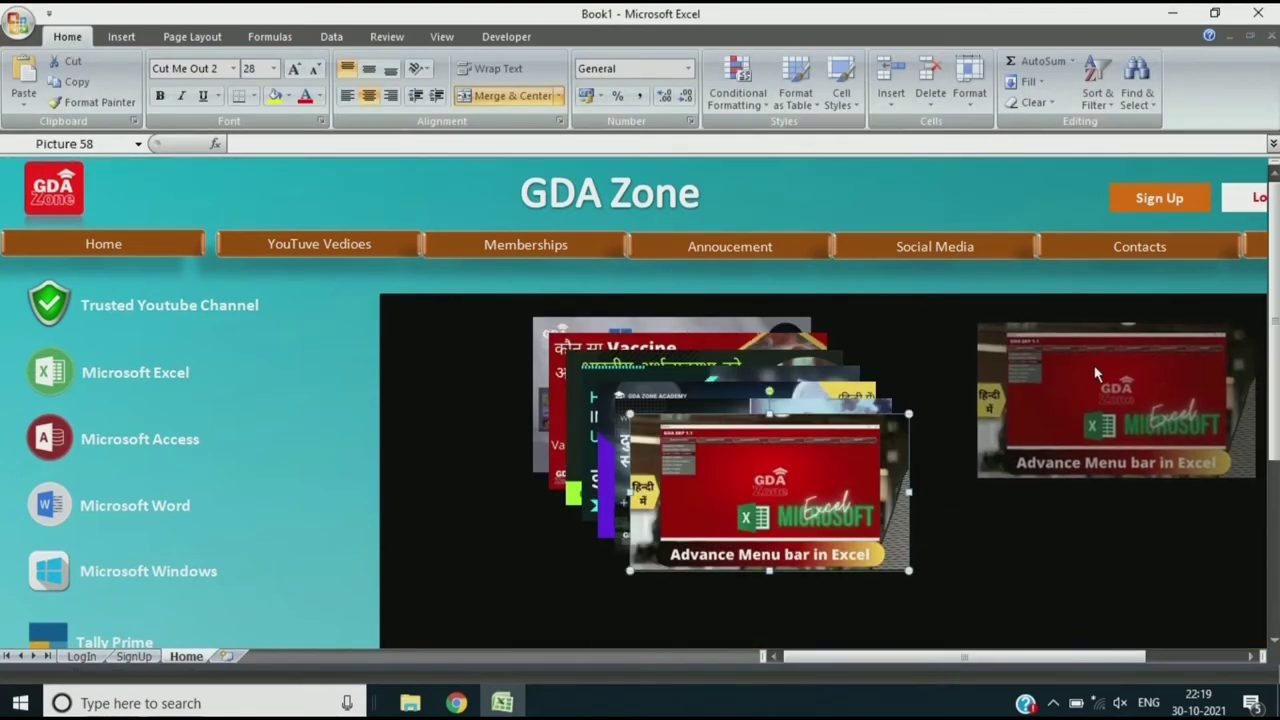
drag(808, 439, 1193, 536)
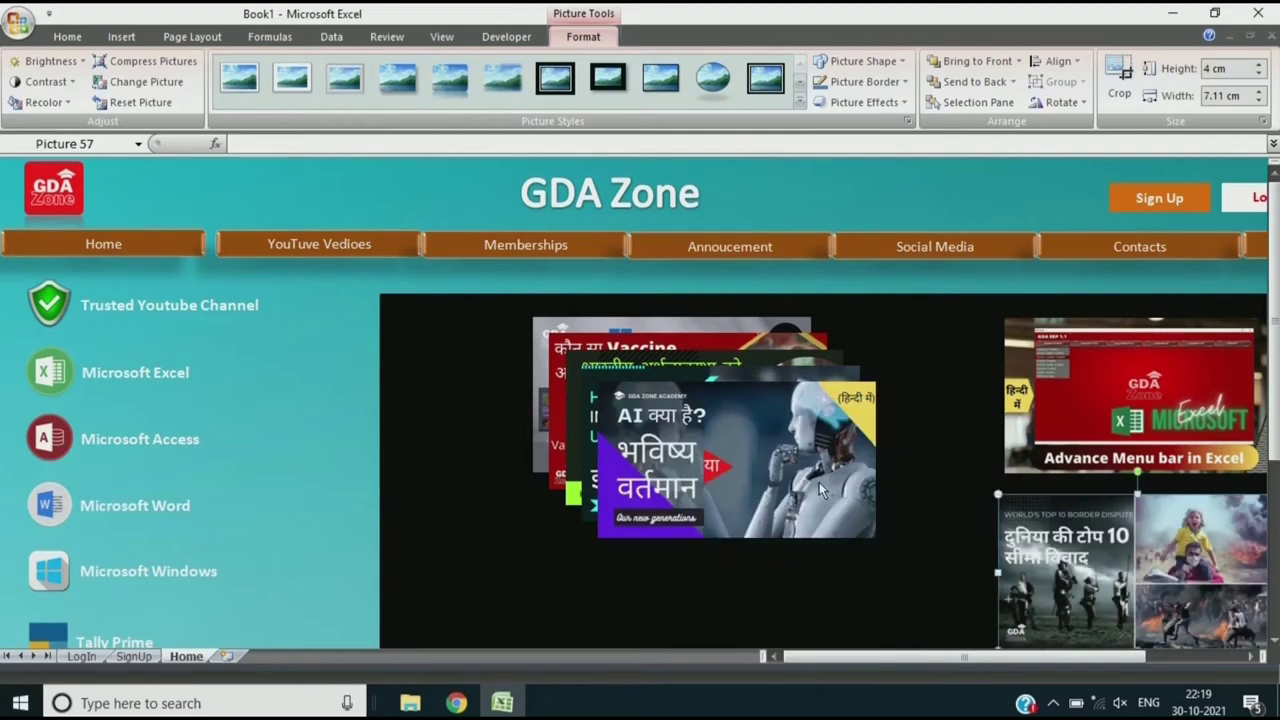
drag(819, 482, 878, 576)
drag(640, 440, 770, 397)
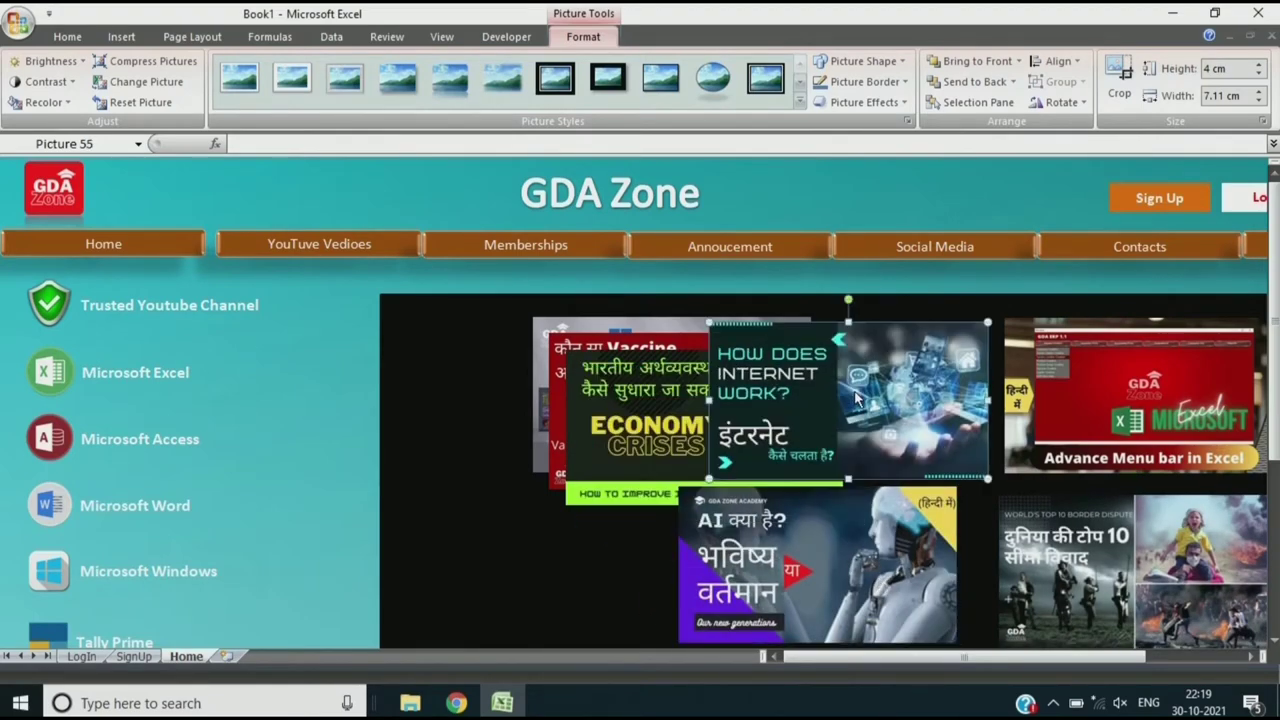
click(620, 440)
drag(630, 465, 467, 587)
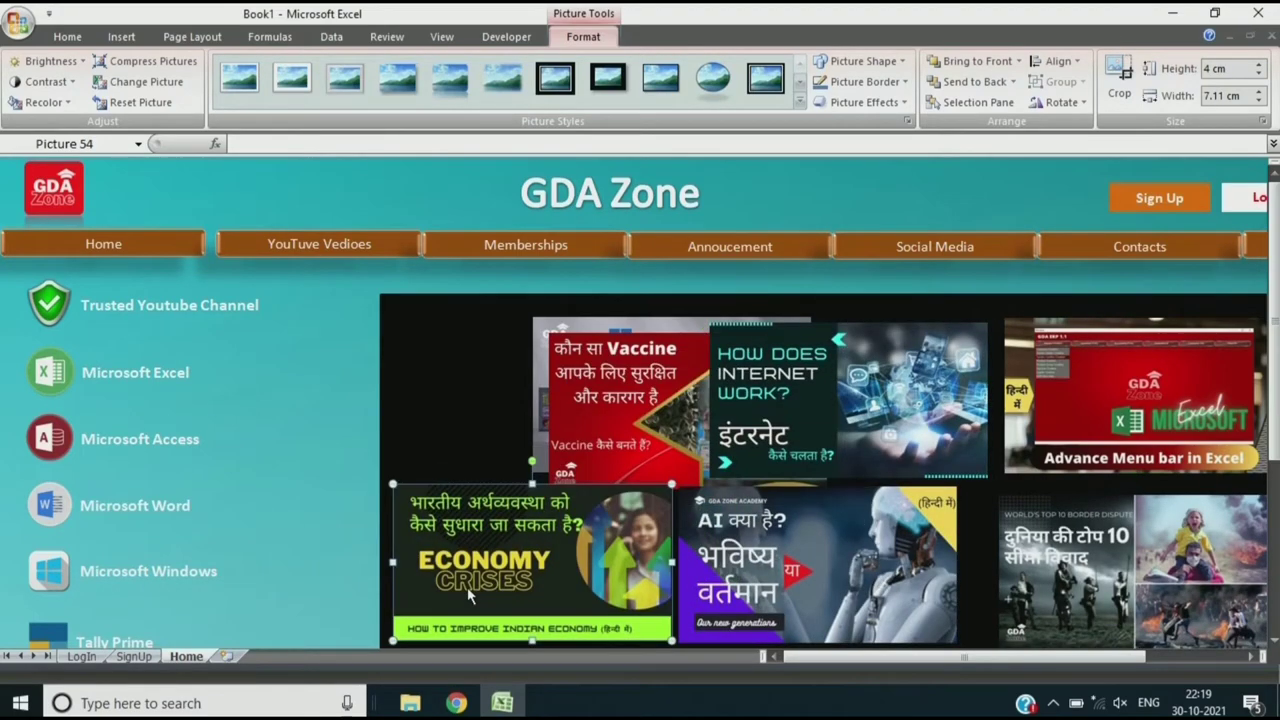
drag(613, 409, 530, 398)
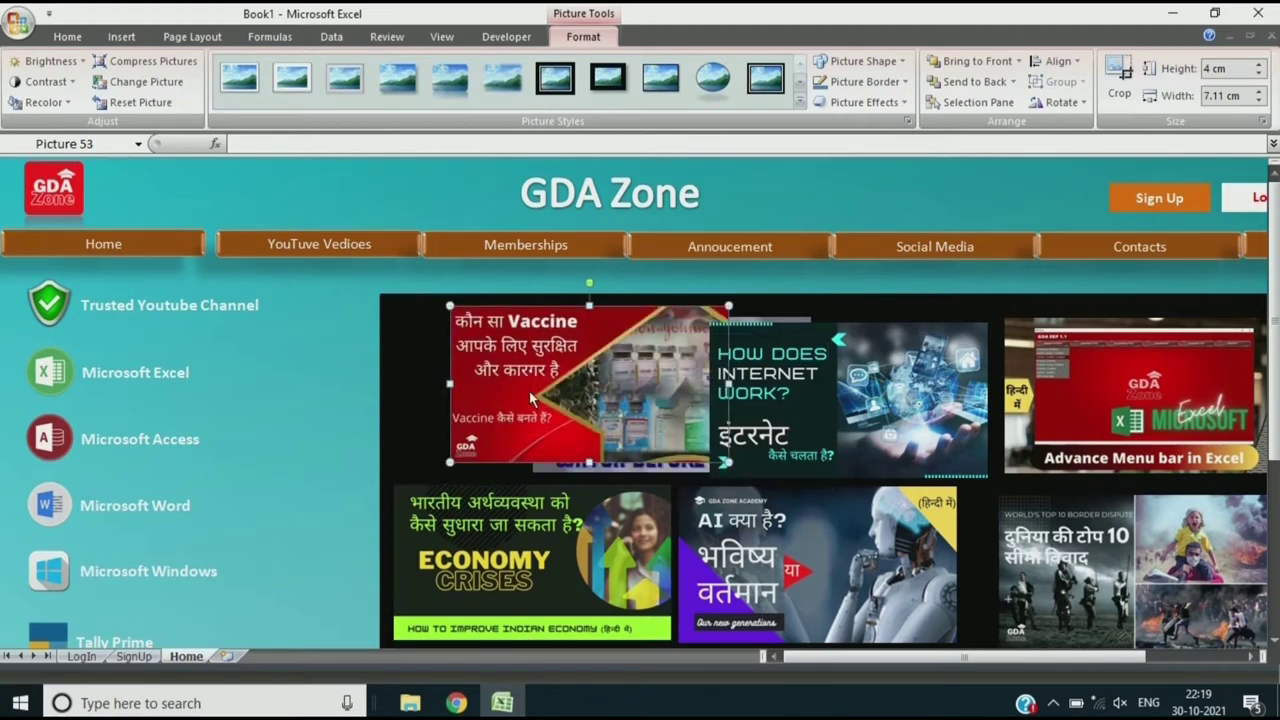
click(424, 371)
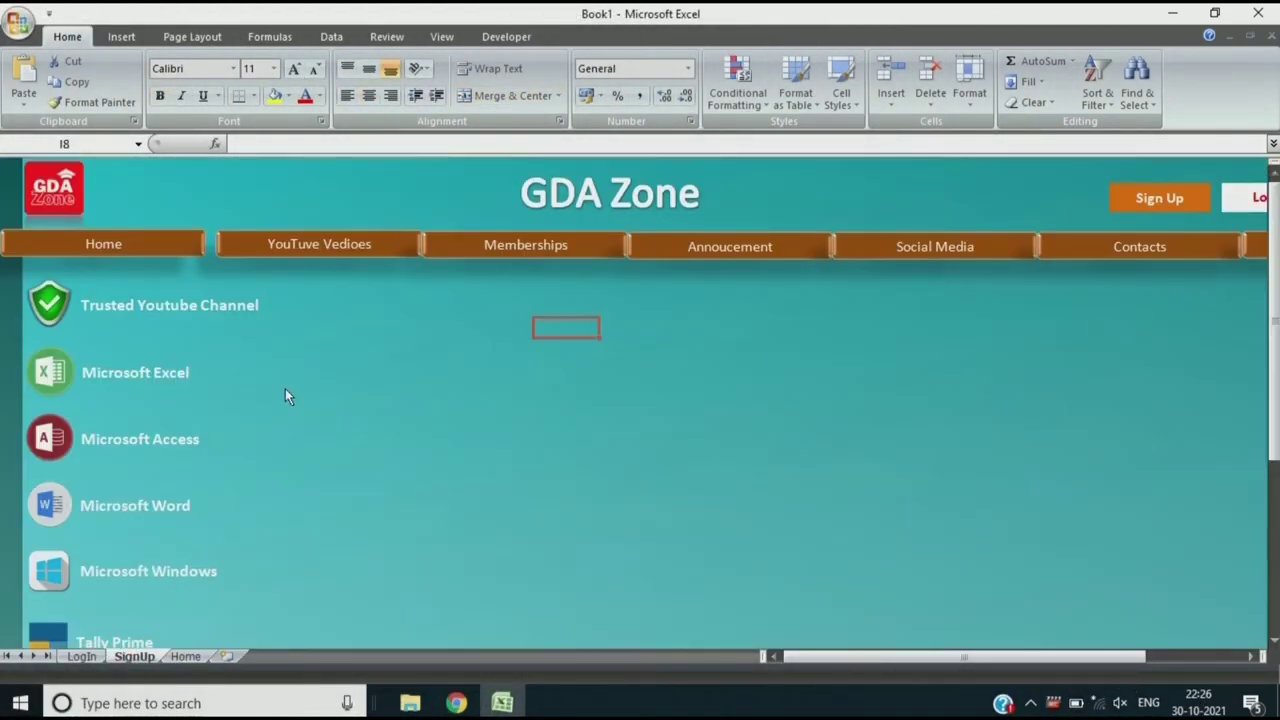
Step: Fill the sign-up form area with beige
mouse_move(416, 326)
mouse_down()
mouse_move(988, 414)
mouse_move(988, 640)
mouse_up()
click(287, 95)
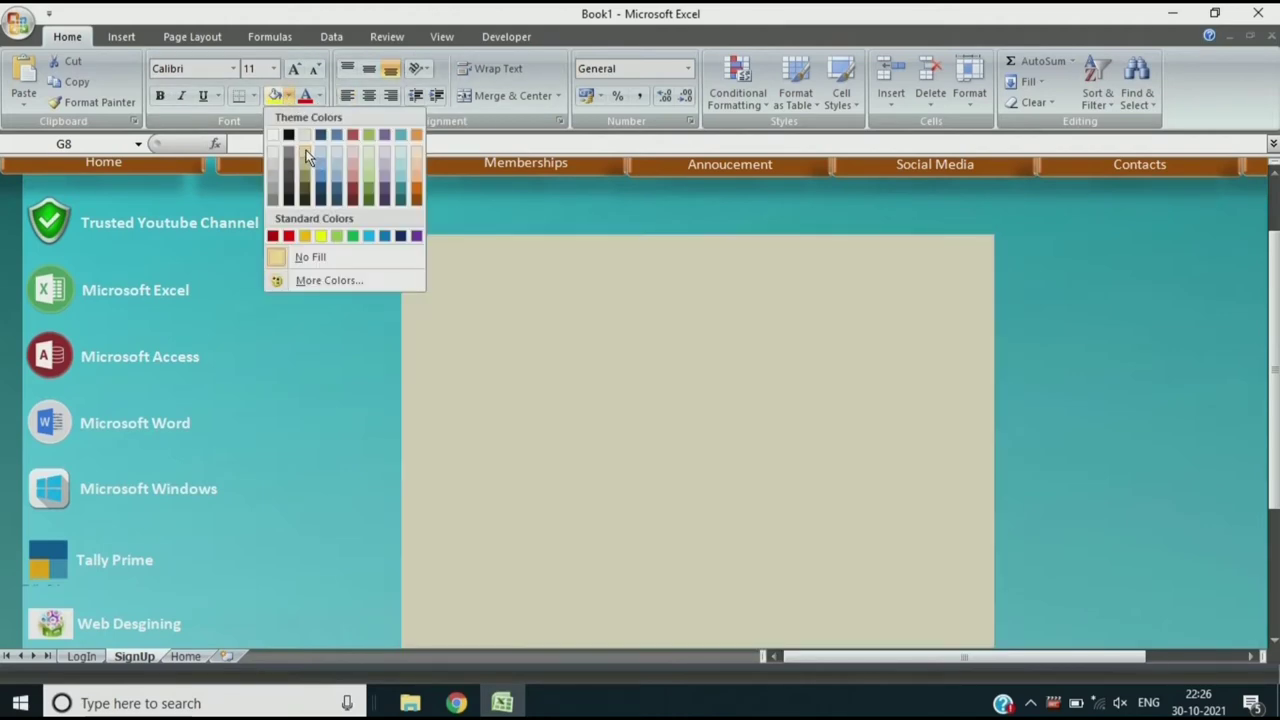
click(305, 142)
click(500, 285)
click(640, 266)
Step: Merge H9:N9 into a bold, red, 14-point 'Sign Up' heading
click(432, 266)
drag(487, 270, 922, 266)
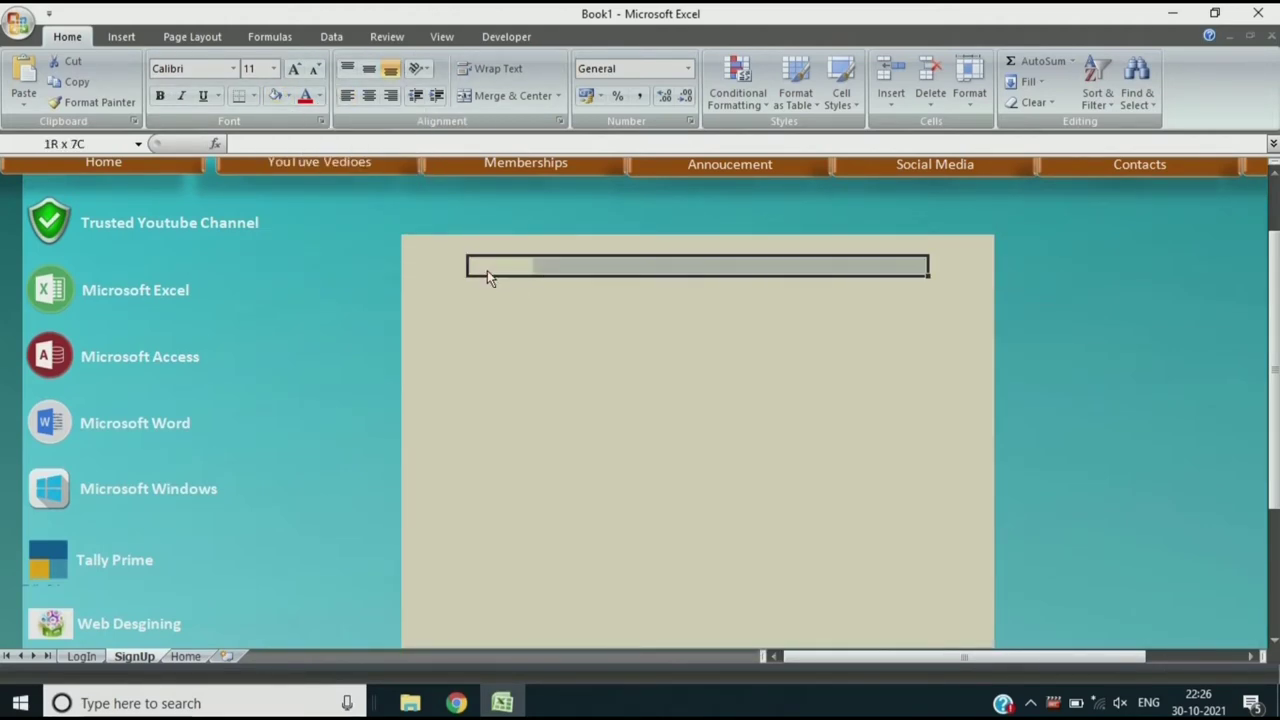
click(488, 102)
text(Si)
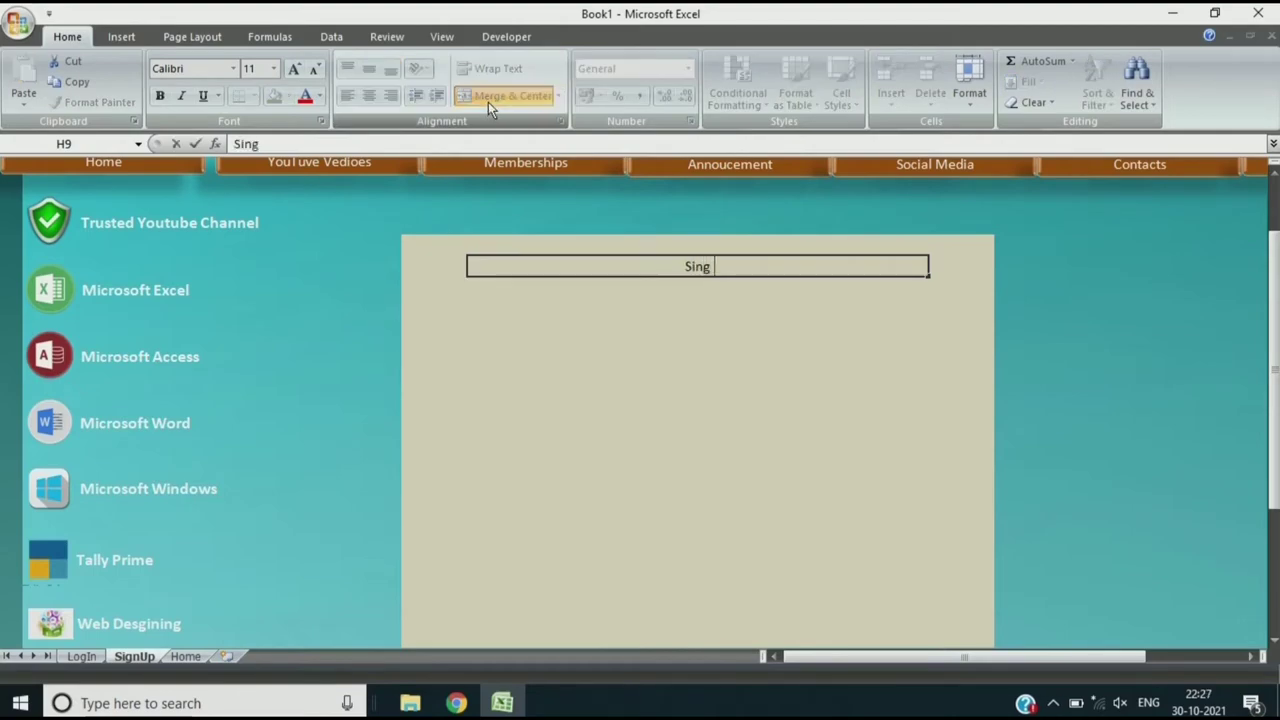
text(gn Up)
key(ctrl+Return)
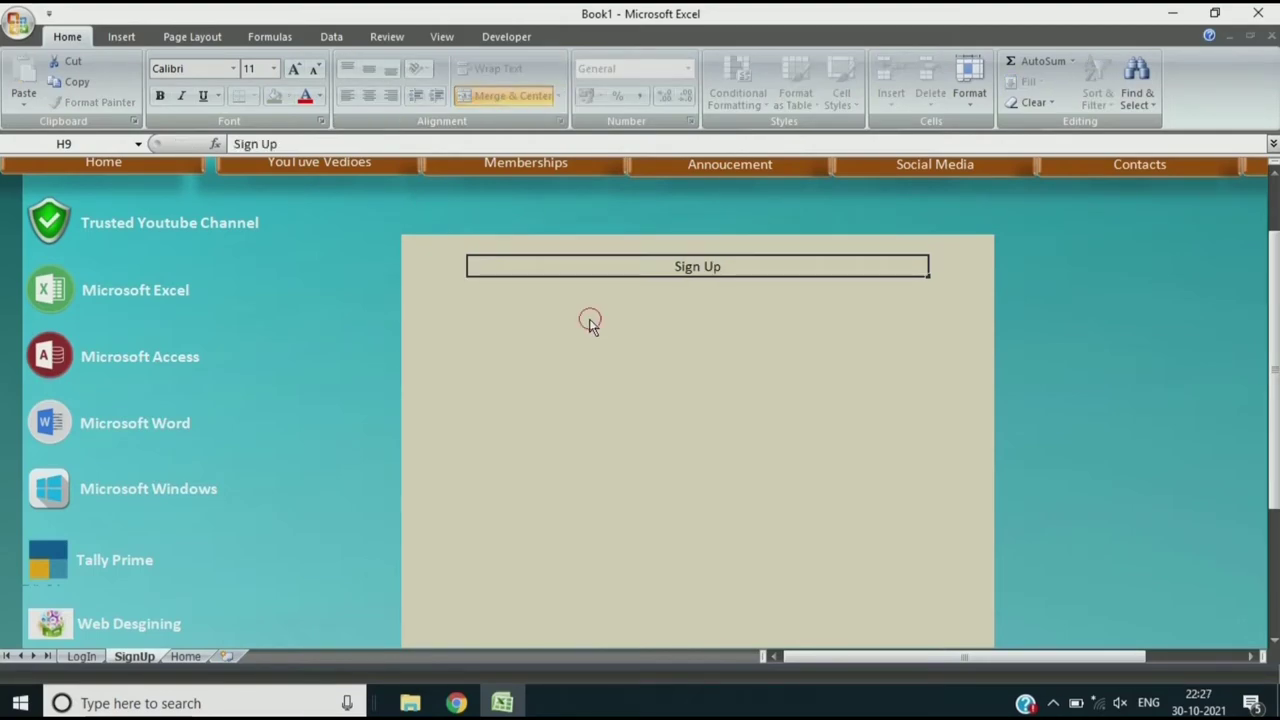
click(297, 96)
click(293, 68)
click(293, 68)
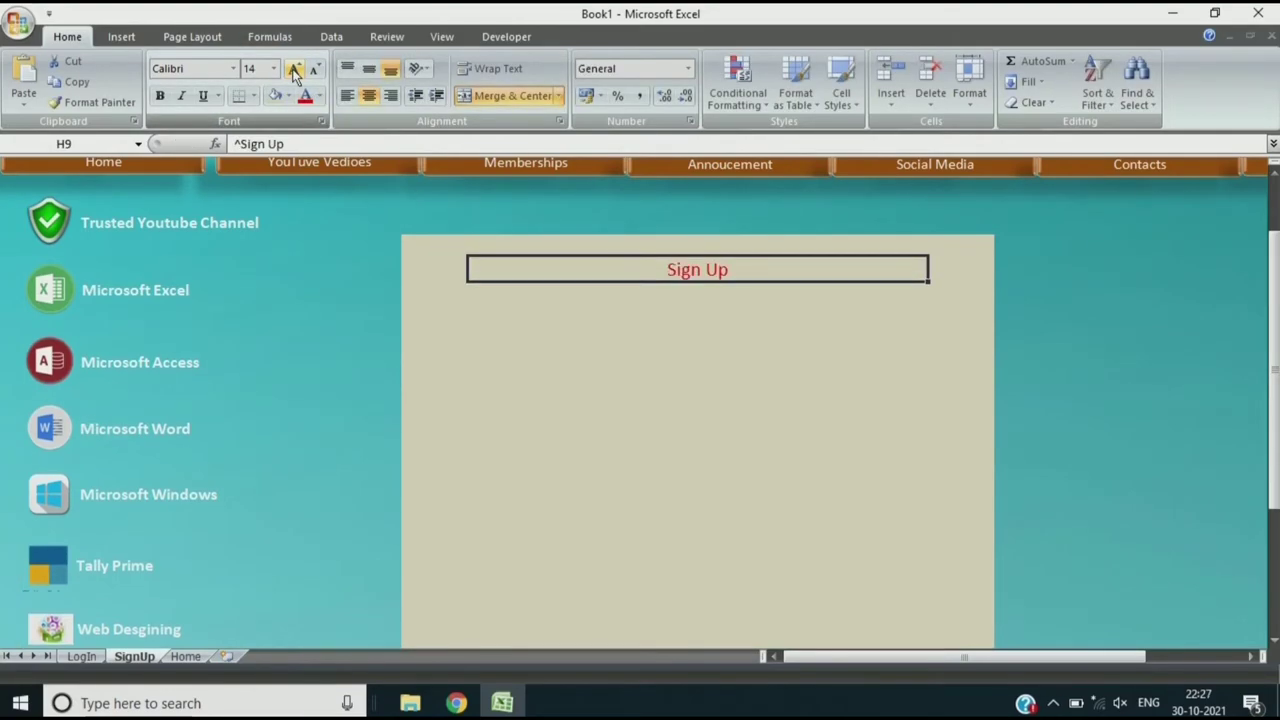
click(159, 96)
click(697, 312)
click(508, 294)
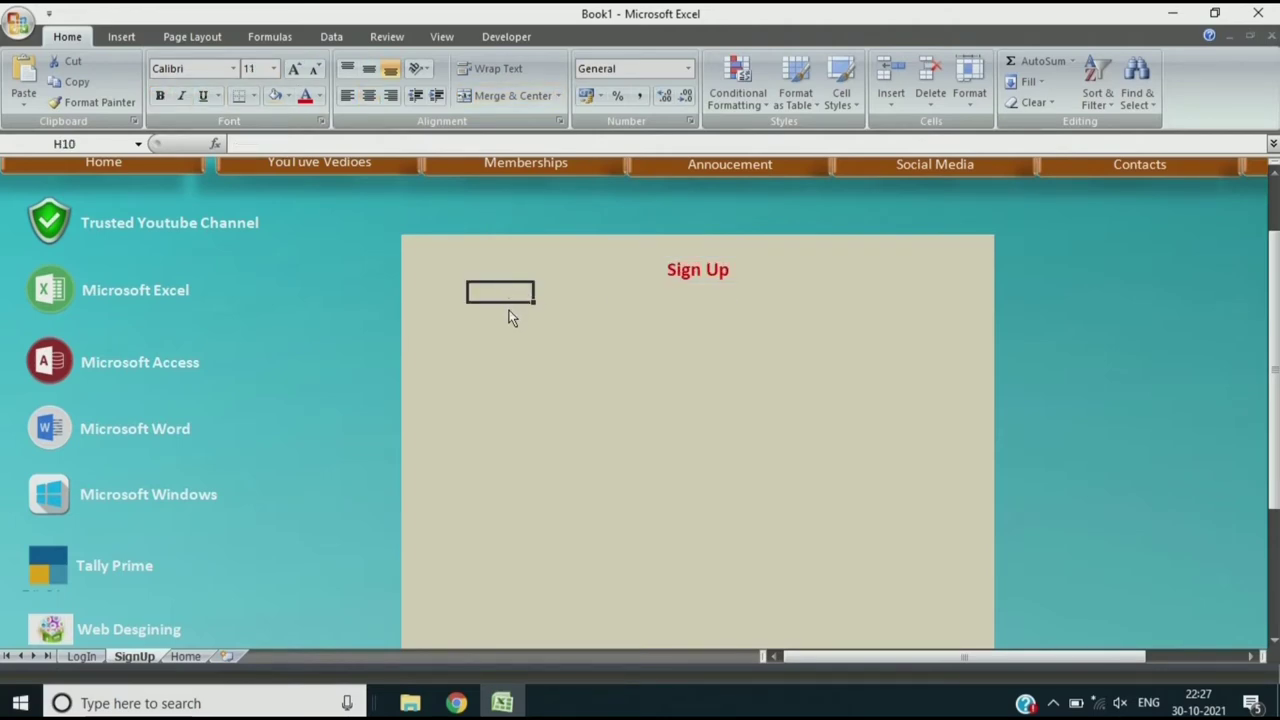
Step: Enter the Full Name:, Email ID and Mobile No: labels down the form
key(F2)
text(Full Name:)
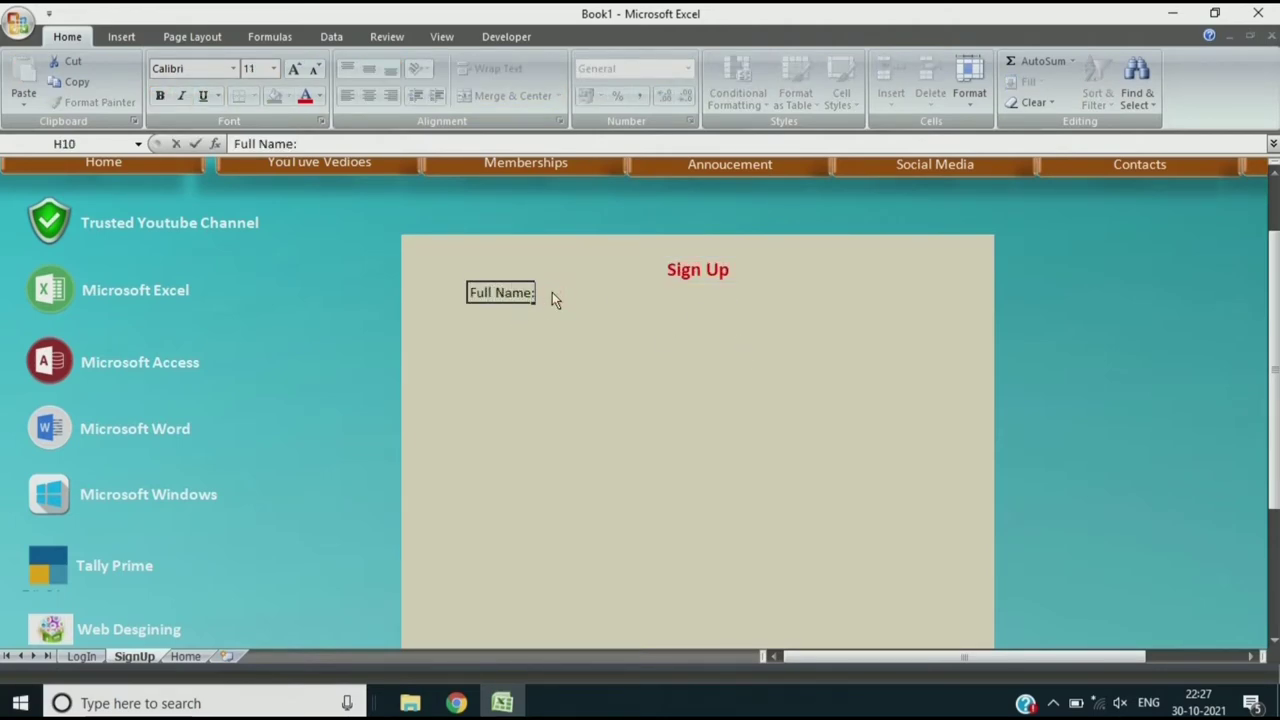
click(546, 358)
click(590, 300)
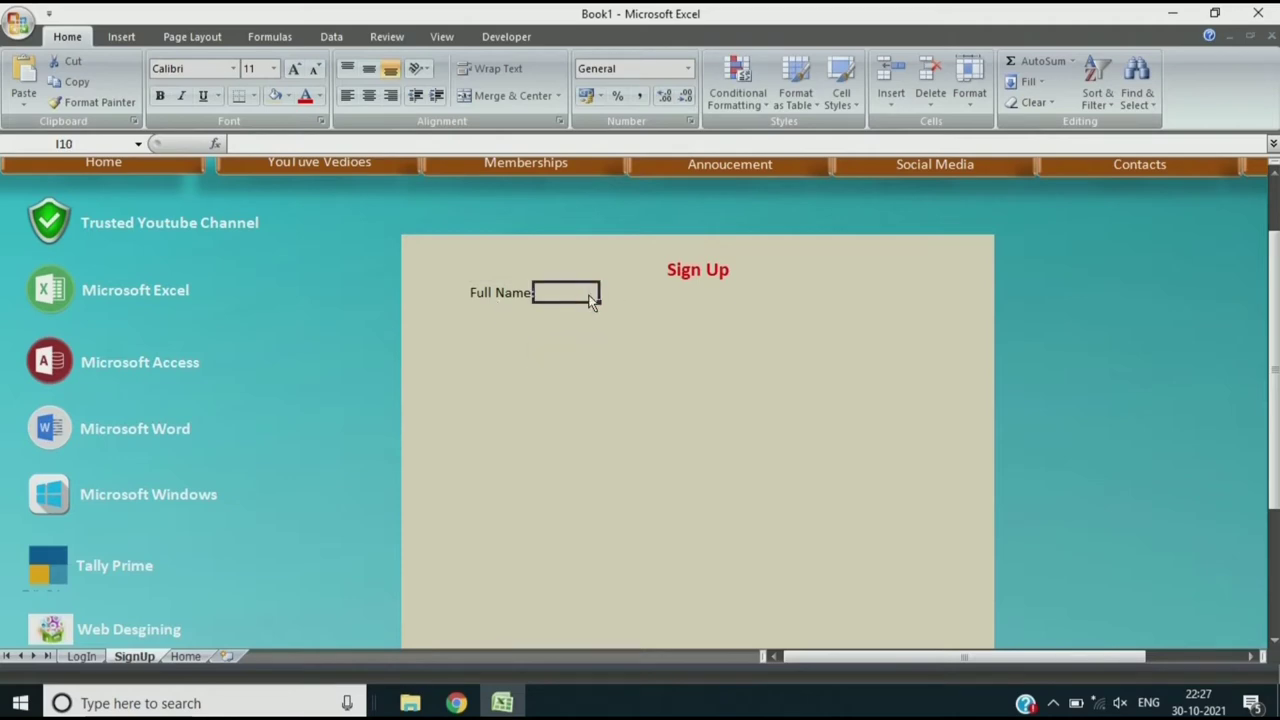
key(Down)
key(Down)
key(Left)
text(E)
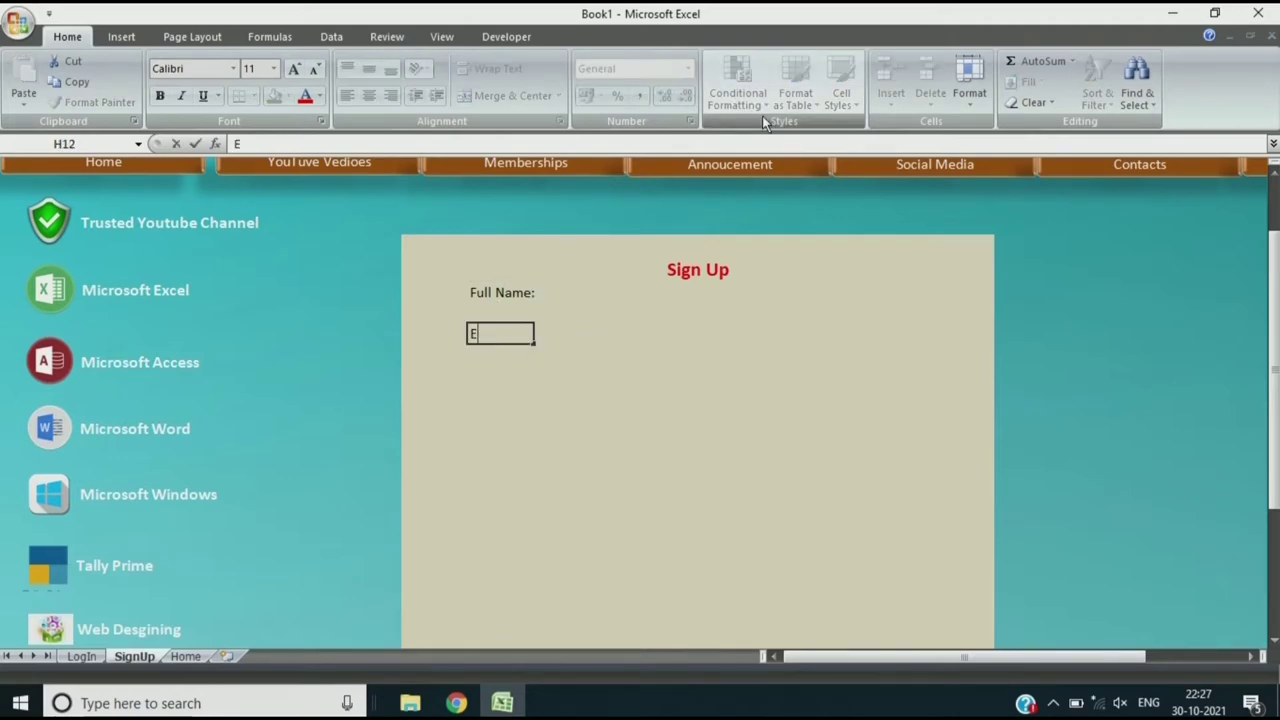
text(mail ID)
click(483, 377)
text(P)
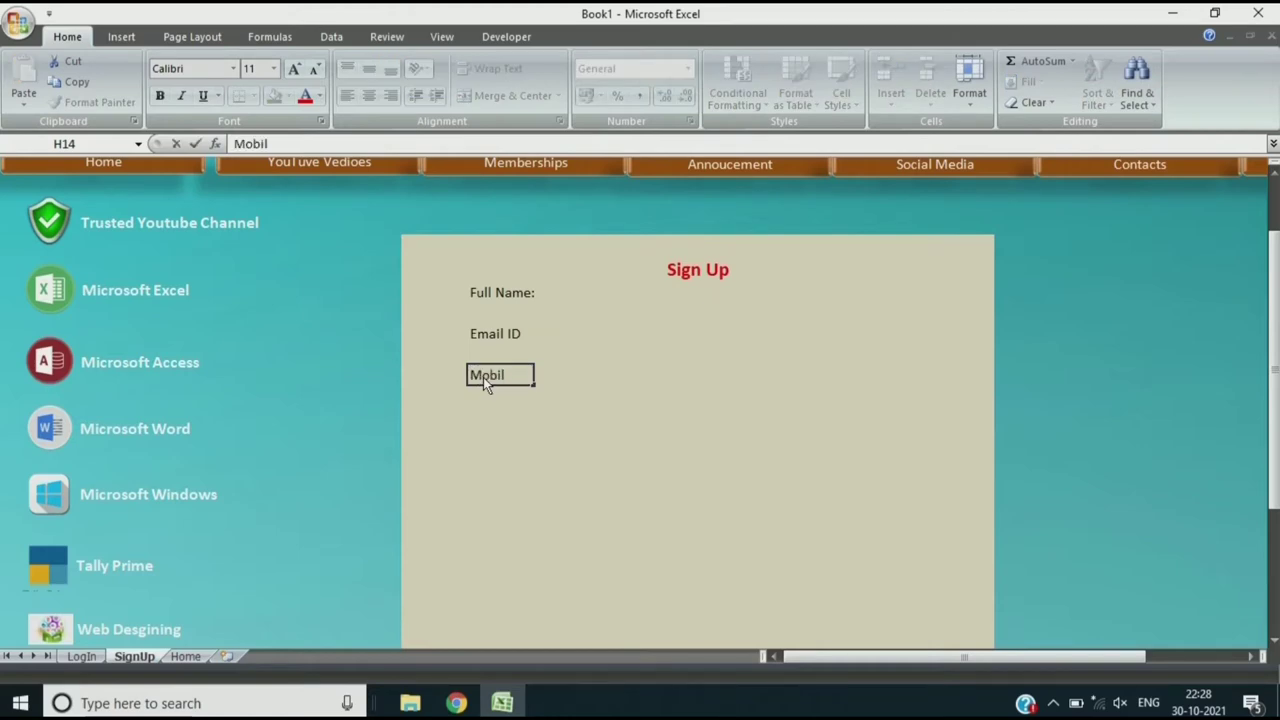
text( No:)
Step: Add 'User Name:', 'Password:' and 'ReType Pwd:' labels two rows apart below them
click(489, 419)
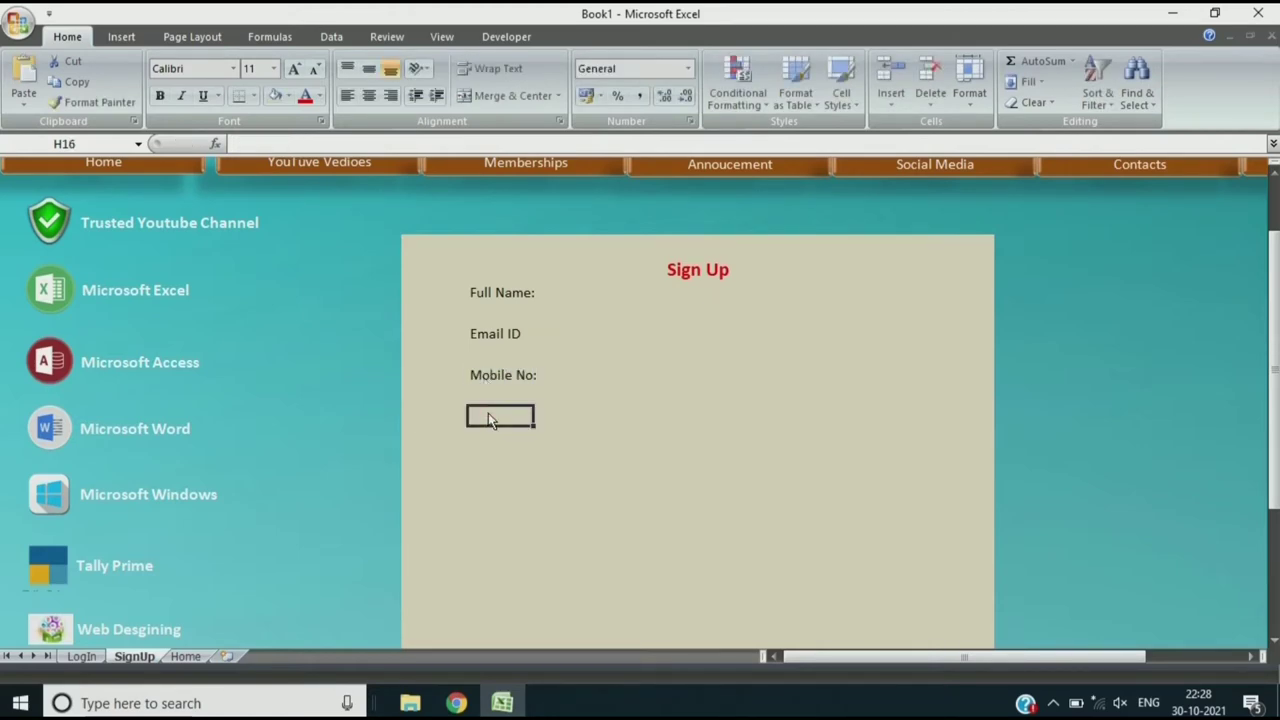
text(User Name:)
click(483, 464)
text(Password:)
click(498, 508)
text(Re)
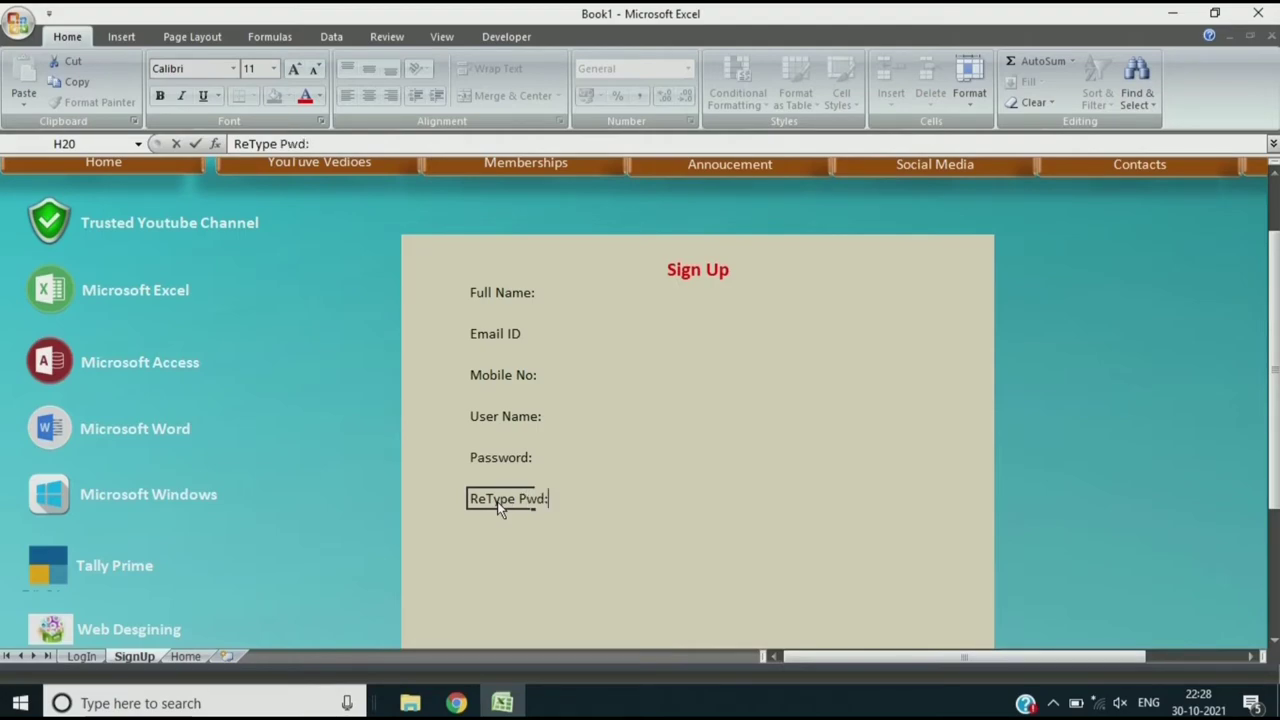
click(570, 566)
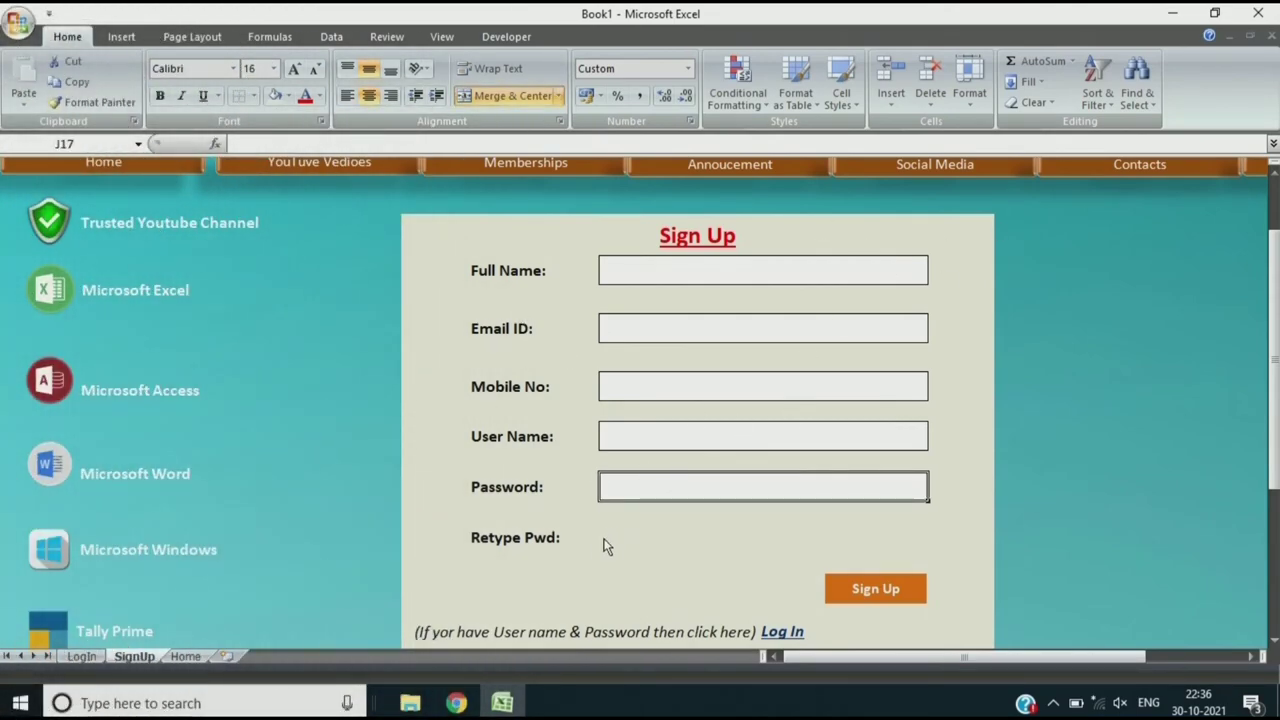
Step: Merge the Retype Pwd cells into a white outlined box, then go to the LogIn sheet
drag(601, 544, 895, 534)
click(513, 95)
click(288, 95)
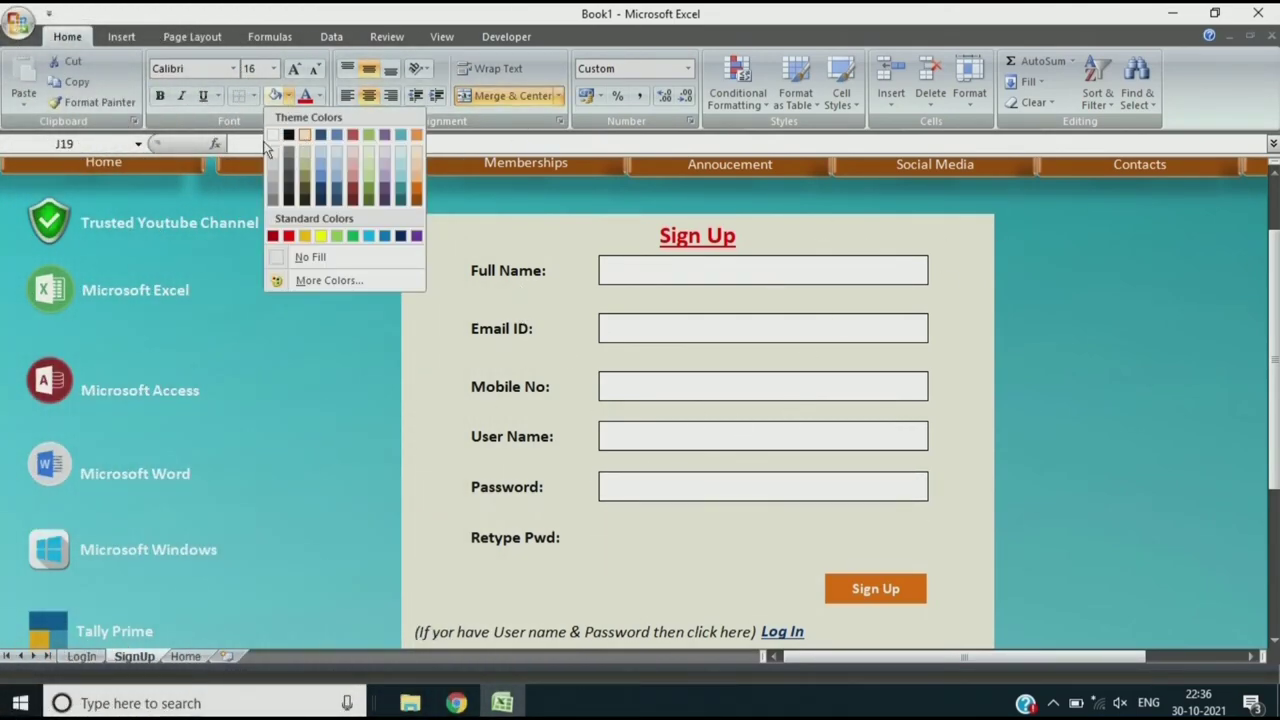
click(276, 134)
click(253, 95)
click(300, 263)
click(755, 443)
mouse_move(1274, 360)
mouse_down()
mouse_move(1274, 300)
mouse_move(1276, 358)
mouse_up()
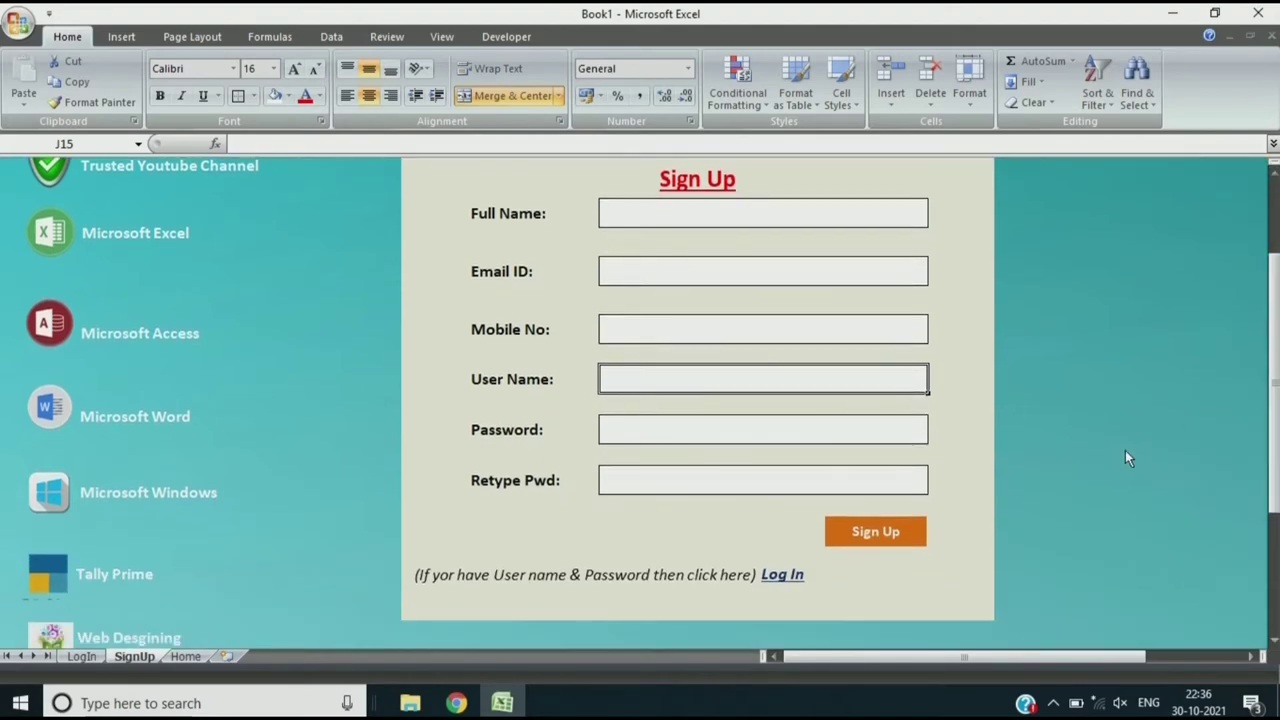
click(82, 656)
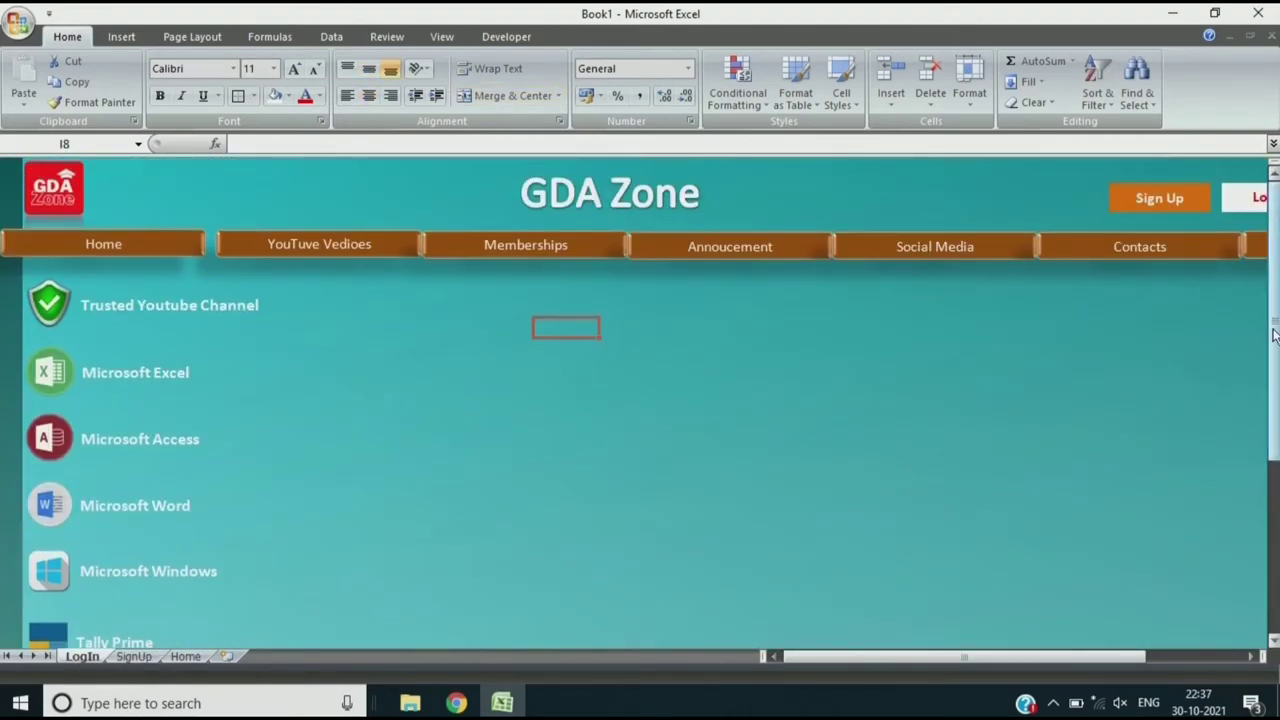
drag(208, 307, 590, 307)
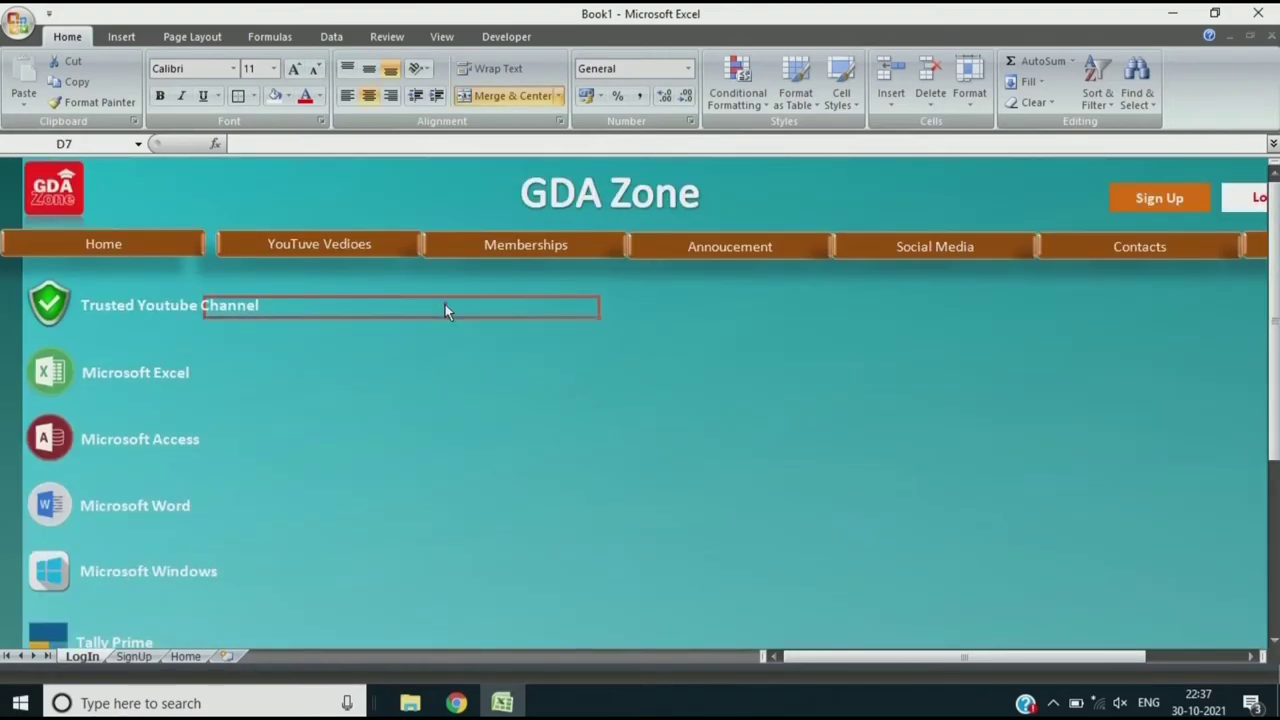
Step: Fill the G7:N19 block with beige as the login panel
click(340, 312)
drag(405, 310, 679, 393)
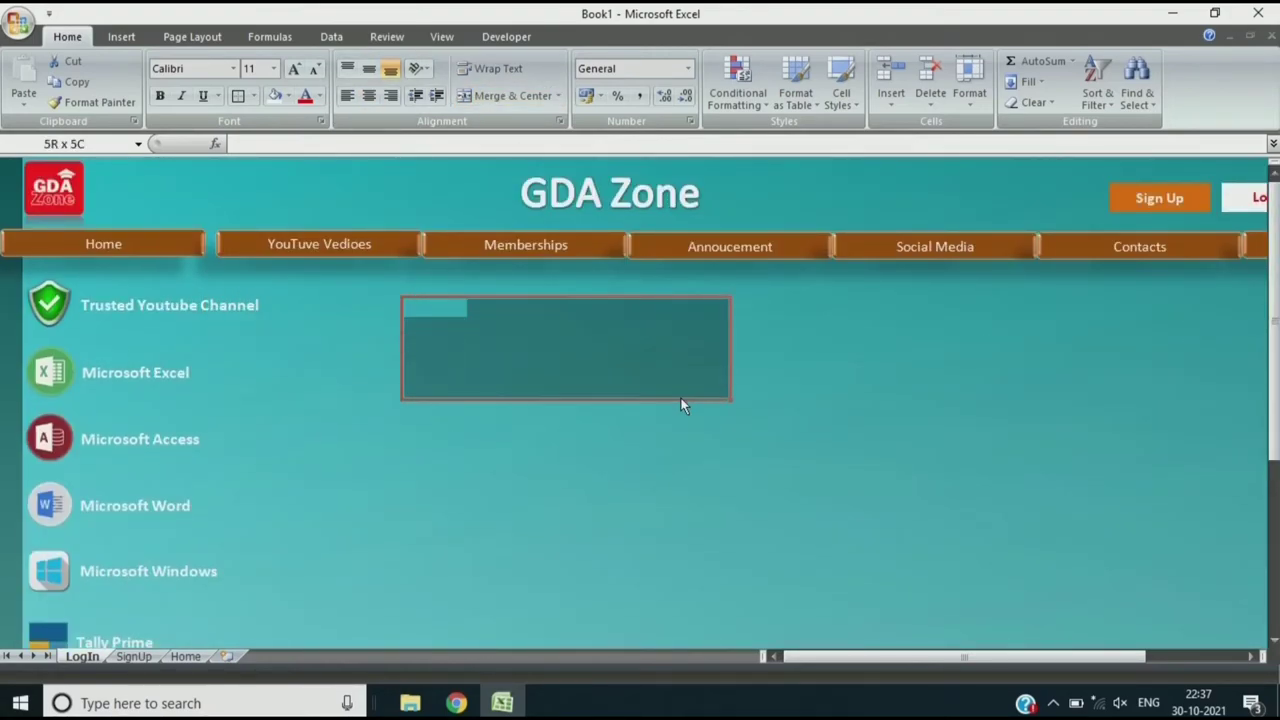
click(417, 308)
key(Right)
key(Right)
key(Right)
drag(418, 310, 915, 555)
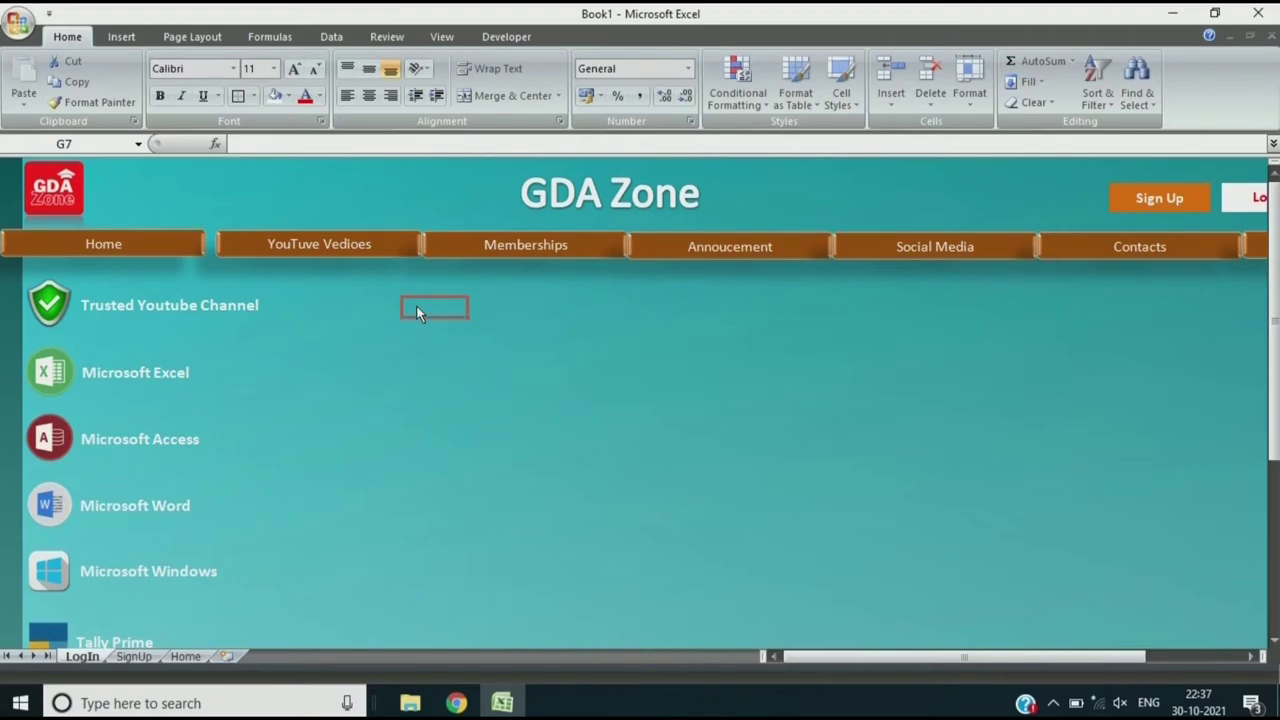
click(274, 95)
click(288, 95)
click(300, 155)
click(960, 410)
Step: Merge small cell ranges inside the panel, including the User Name label cells
drag(440, 329, 497, 365)
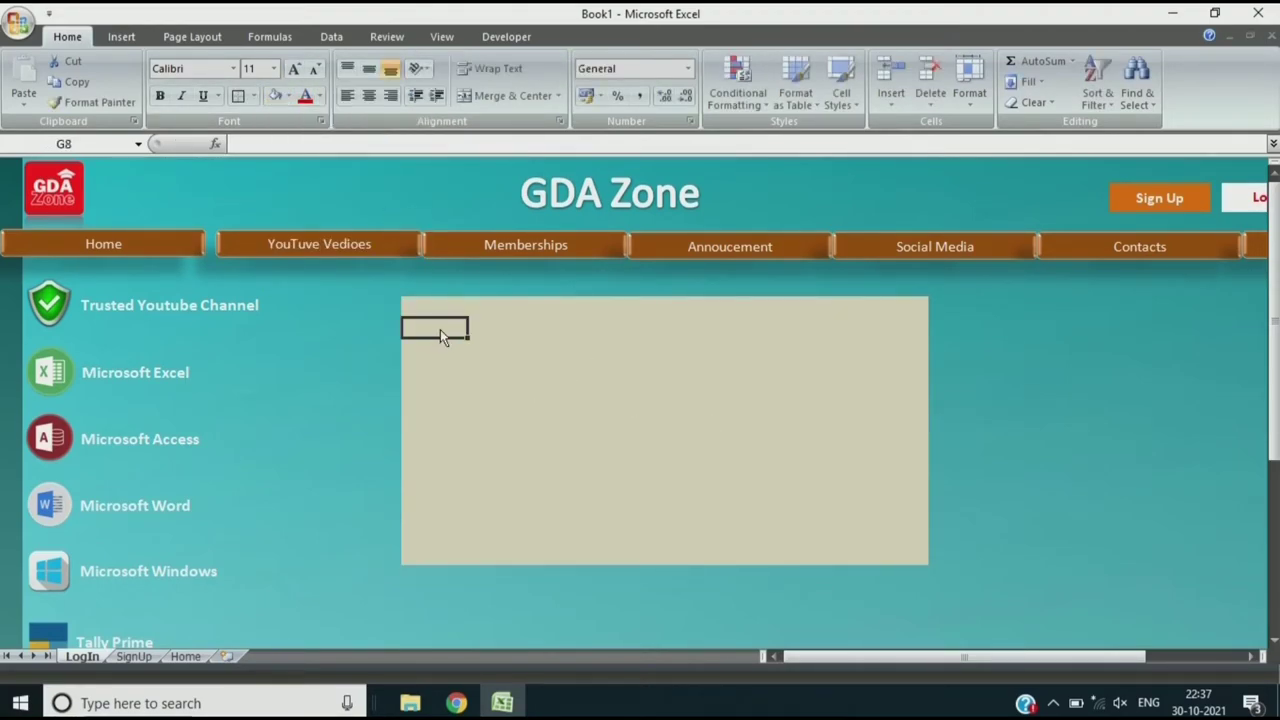
drag(428, 405, 520, 432)
click(488, 352)
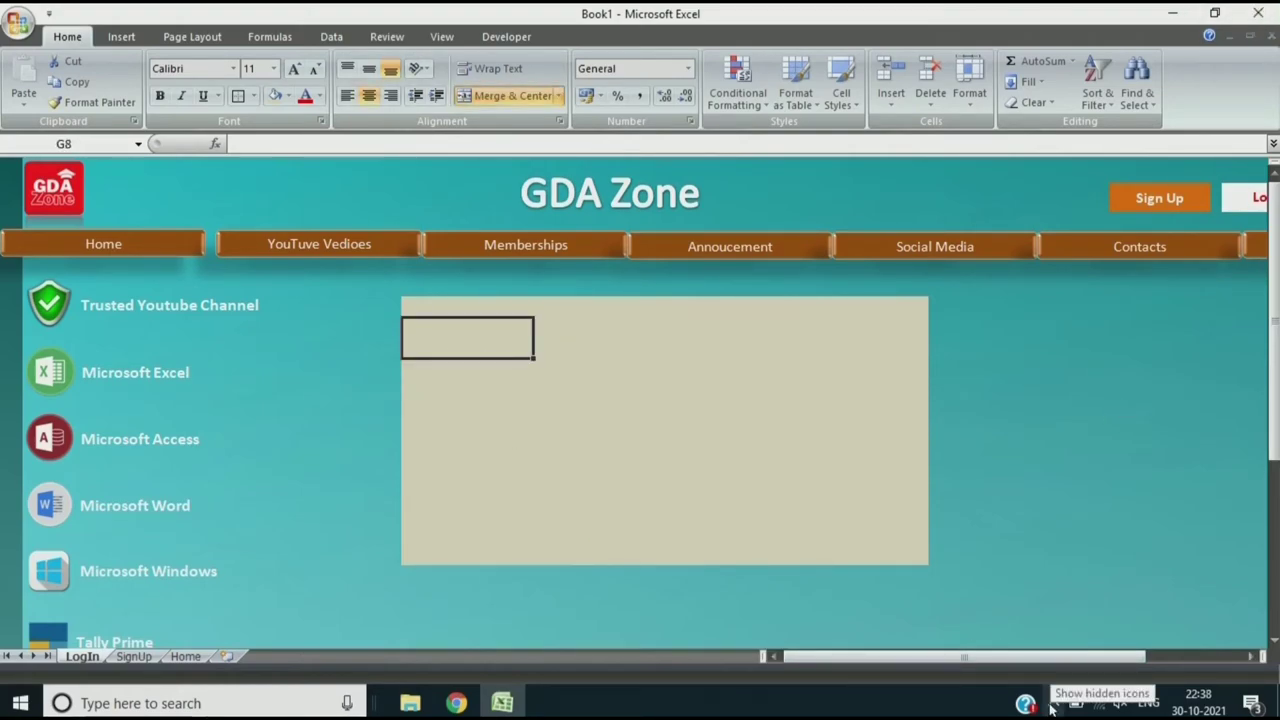
mouse_move(430, 347)
mouse_down()
mouse_move(508, 368)
mouse_move(860, 377)
mouse_up()
click(515, 88)
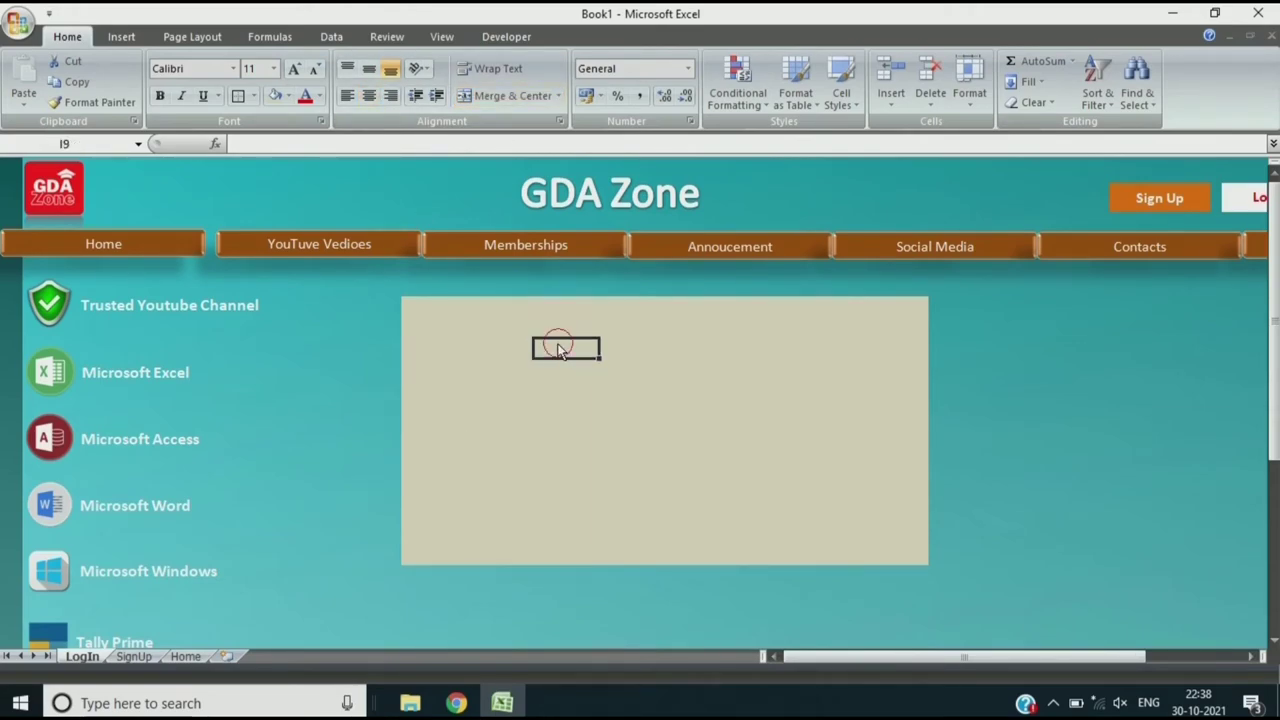
Step: Create merged, outlined, light-filled entry boxes for user name and password
click(515, 95)
click(254, 95)
click(291, 204)
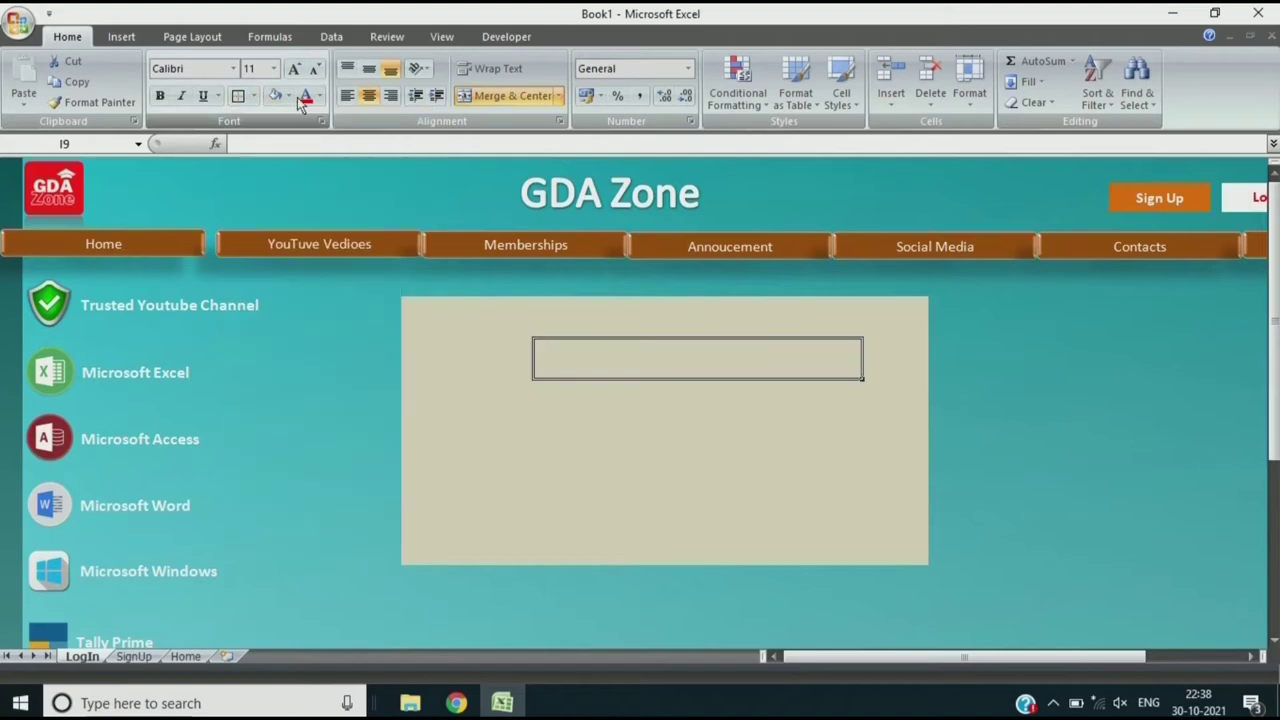
click(288, 95)
click(278, 132)
drag(547, 415, 850, 430)
click(512, 95)
click(274, 95)
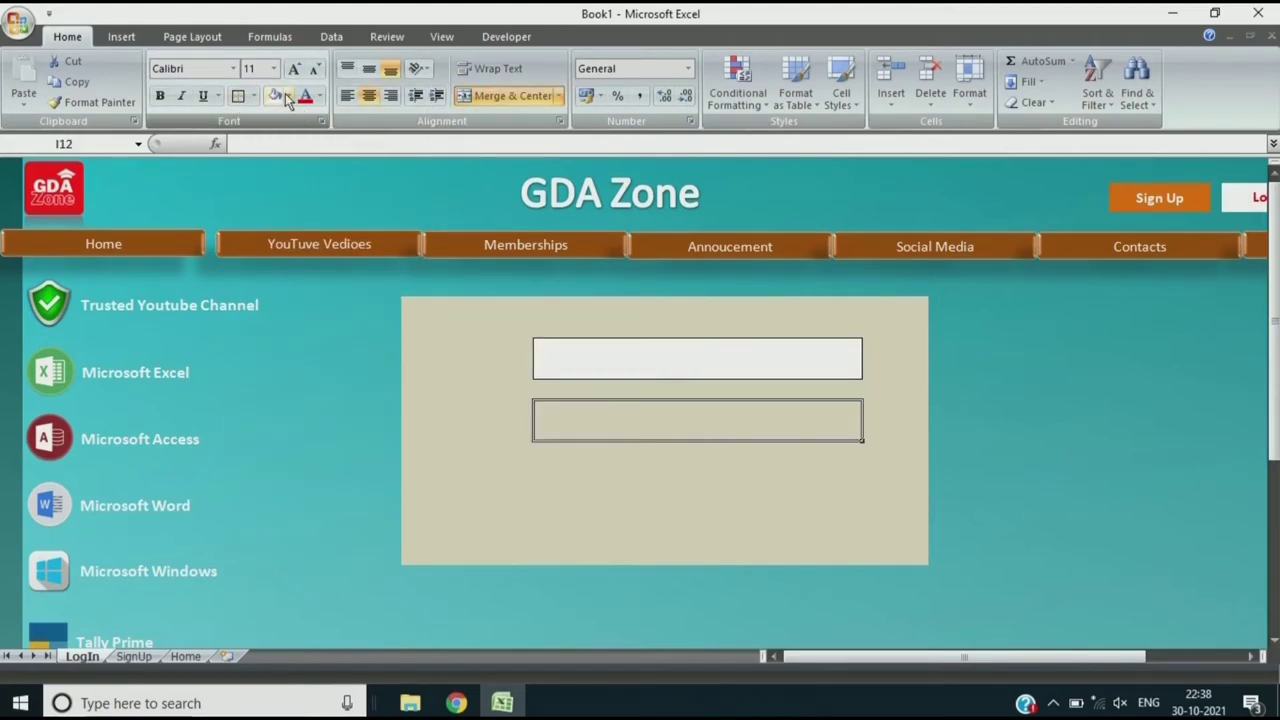
click(288, 95)
Step: Type the 'User Name:' and 'Password:' labels beside the boxes
click(474, 362)
text(User Name:)
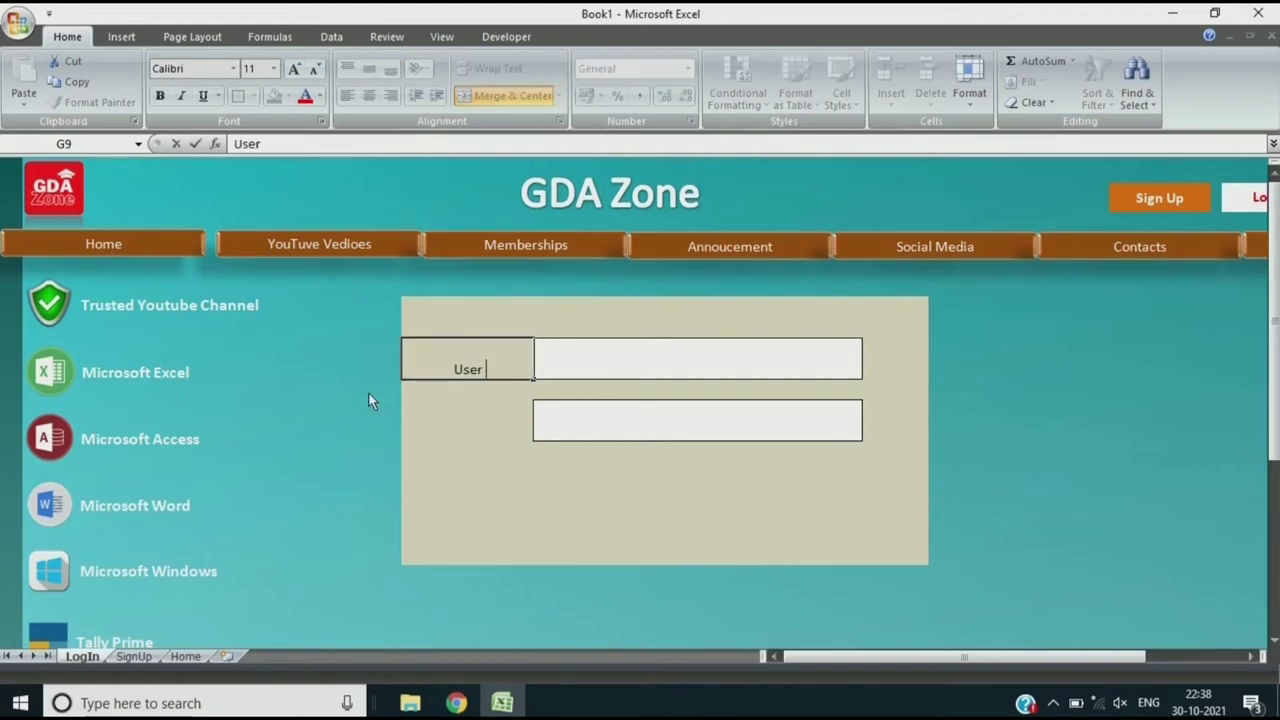
click(445, 428)
click(438, 404)
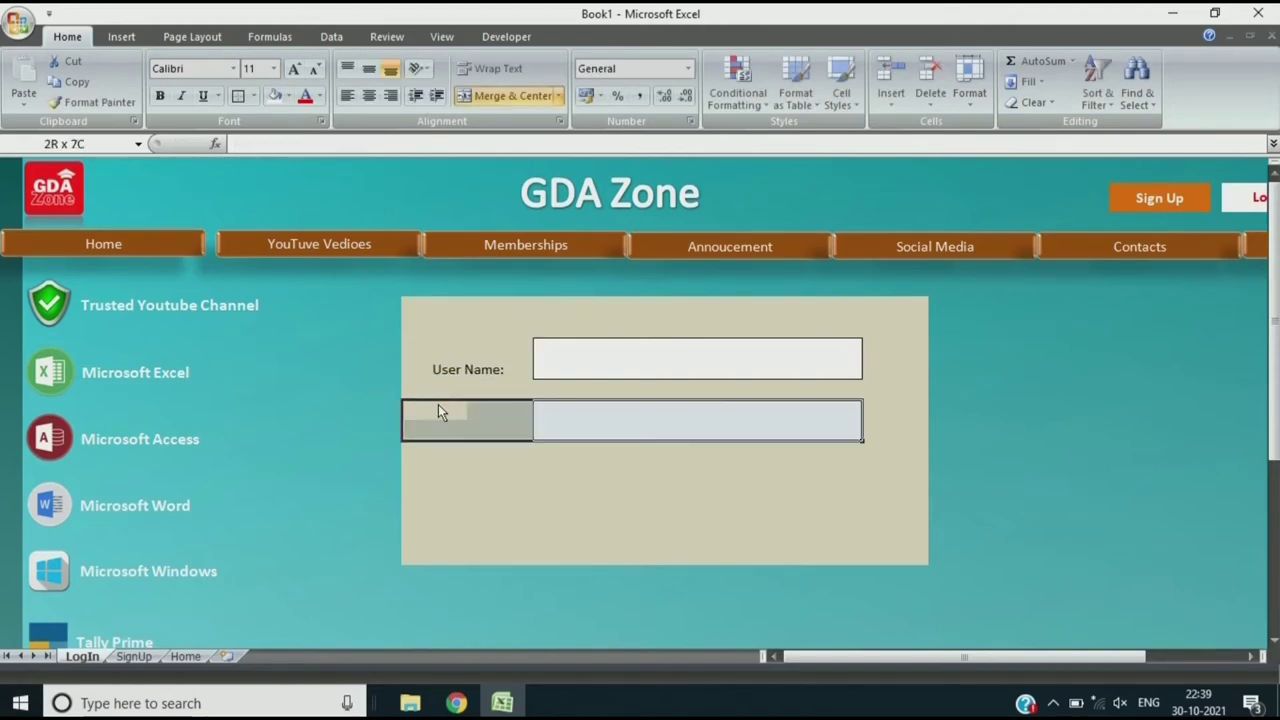
click(516, 95)
text(Password:)
Step: Format both labels bold, 14 point, vertically centred and right-aligned
click(478, 378)
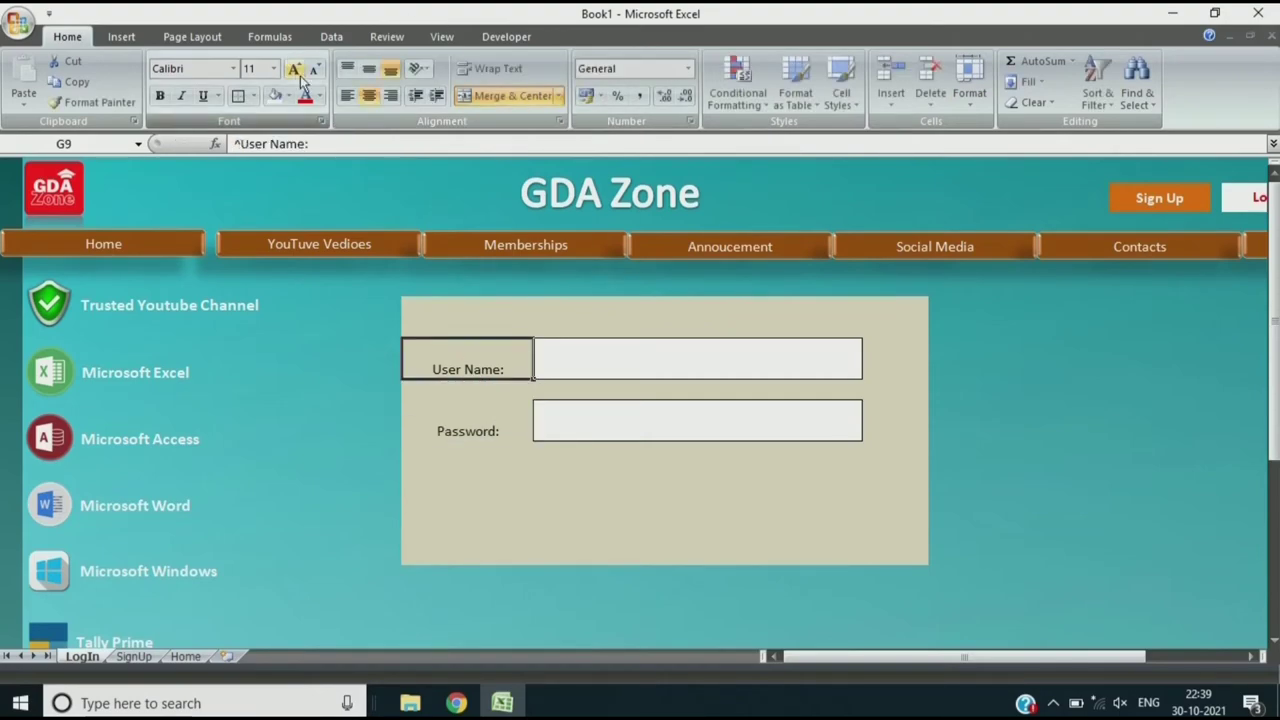
shift+click(471, 434)
click(347, 95)
click(369, 95)
click(369, 68)
click(295, 70)
click(295, 70)
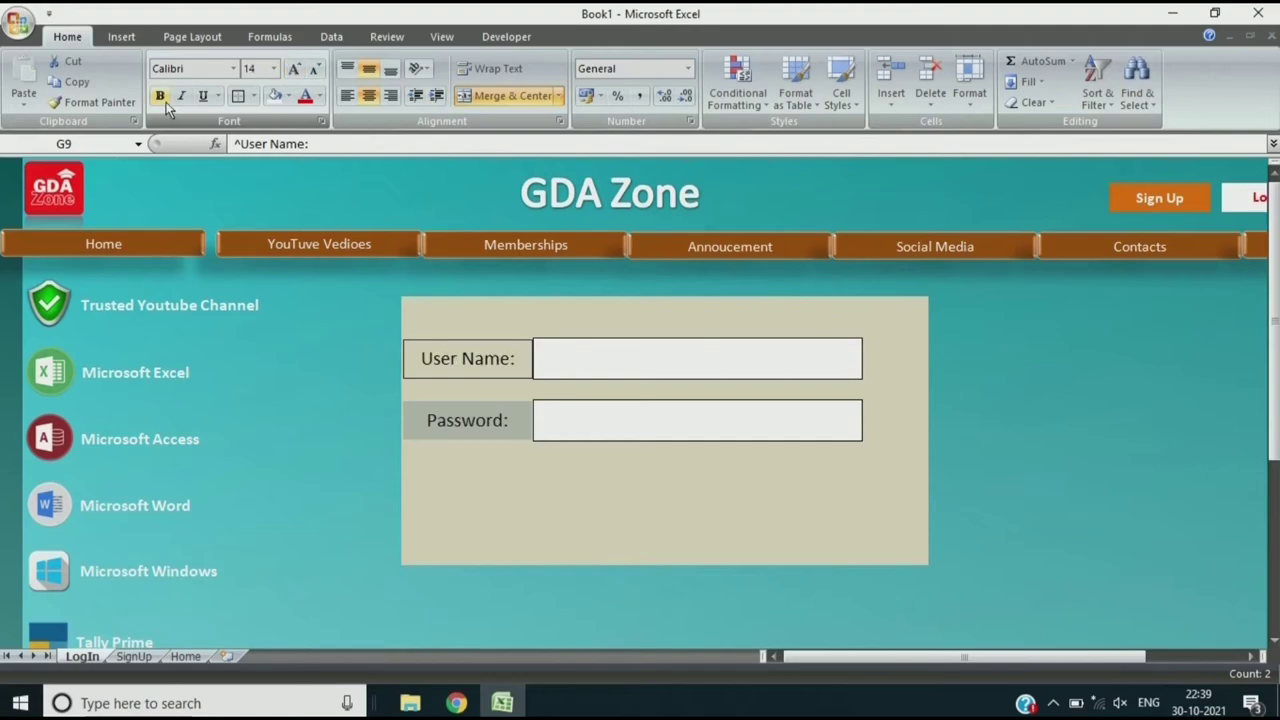
click(159, 95)
click(389, 97)
click(489, 479)
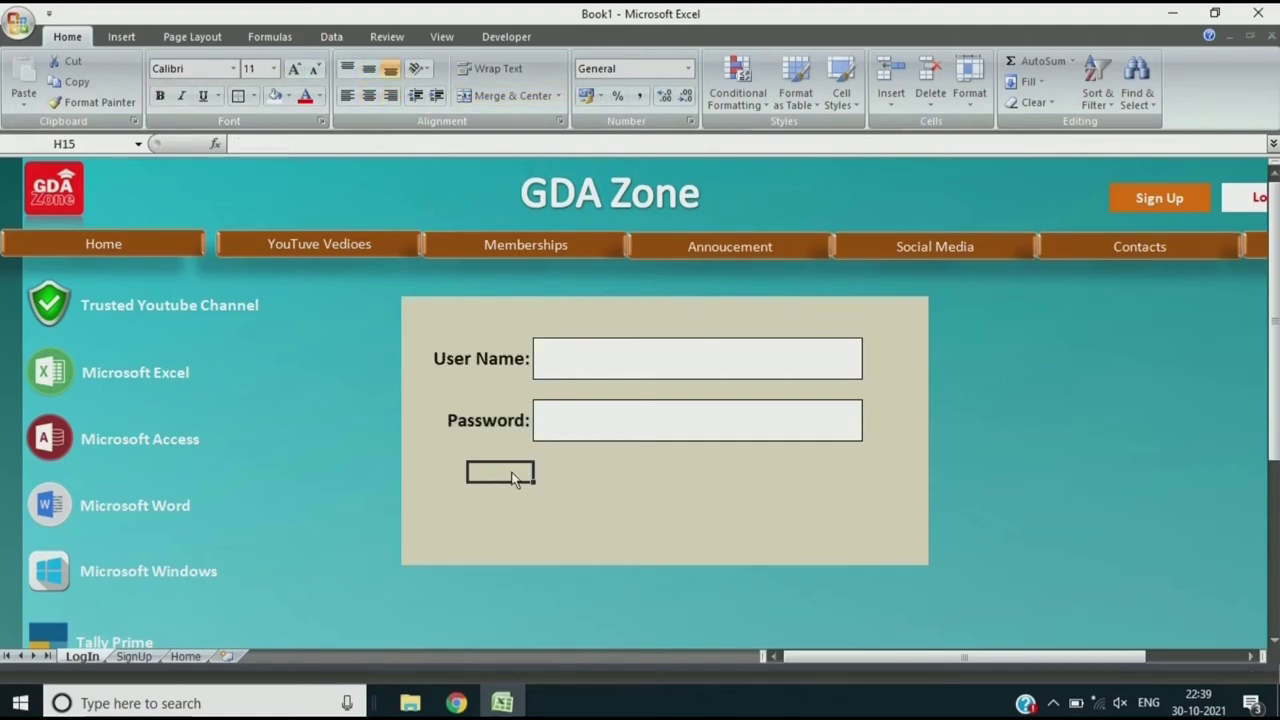
Step: Copy the Log In button and paste the copy onto the login panel
right_click(1235, 200)
right_click(1235, 200)
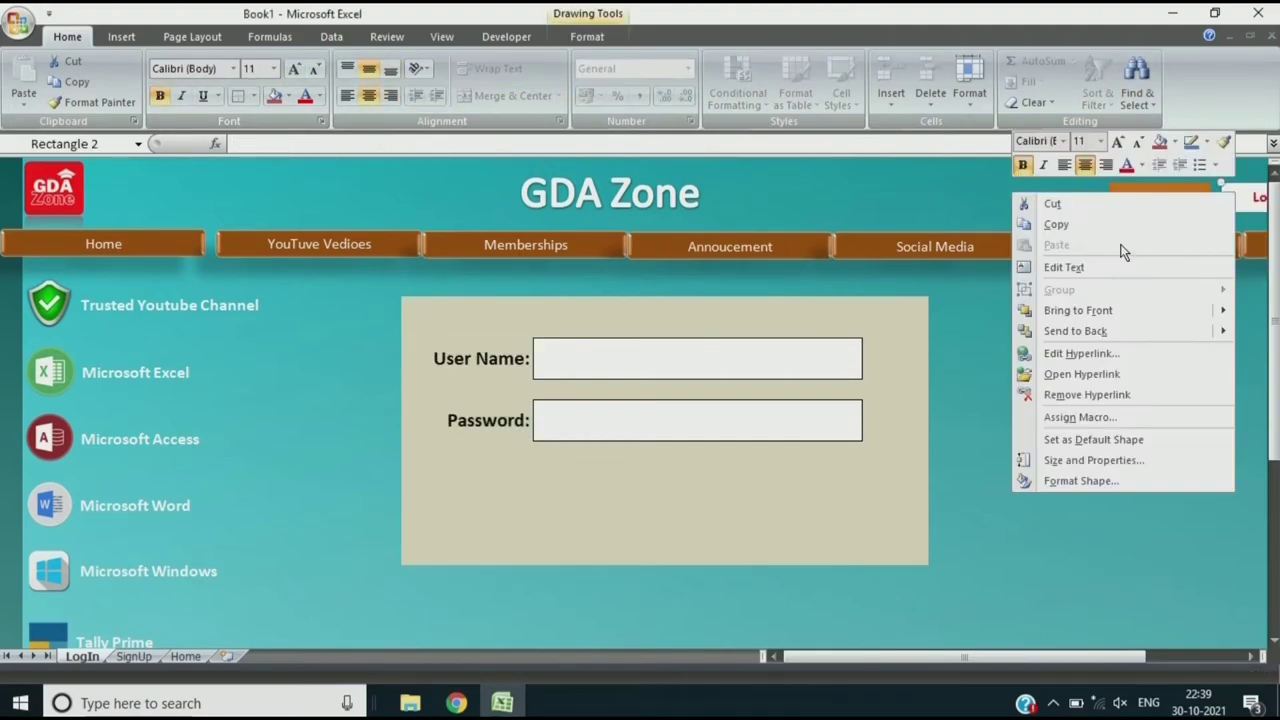
key(Escape)
key(ctrl+v)
mouse_move(1235, 198)
mouse_down()
mouse_move(768, 460)
mouse_move(767, 487)
mouse_up()
click(500, 534)
click(566, 327)
Step: Merge G7:I7 and add a bold, size 16, recoloured 'Log In' panel title
drag(478, 325, 891, 329)
click(484, 93)
text(Log In)
key(Return)
click(661, 329)
click(293, 68)
click(293, 68)
click(293, 68)
click(158, 97)
click(318, 95)
click(446, 258)
click(566, 492)
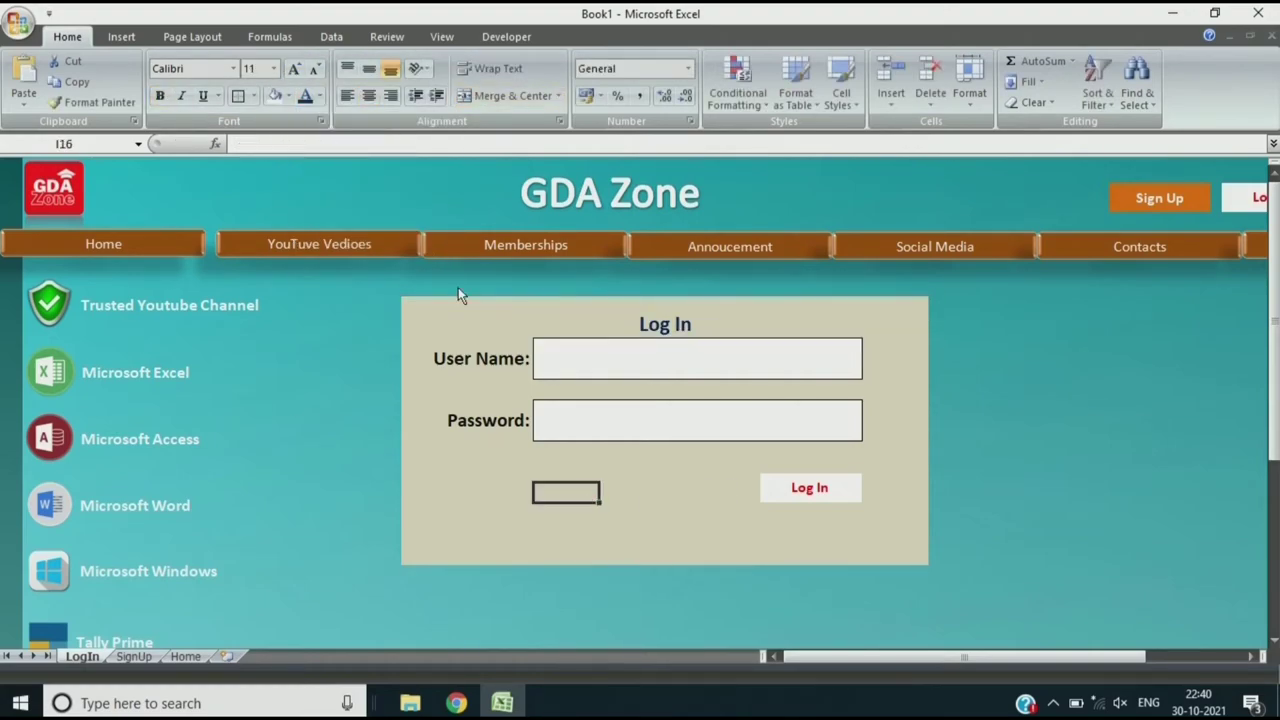
Step: Insert a text box reading 'Forget Password' on the login panel
click(121, 37)
click(655, 80)
click(456, 505)
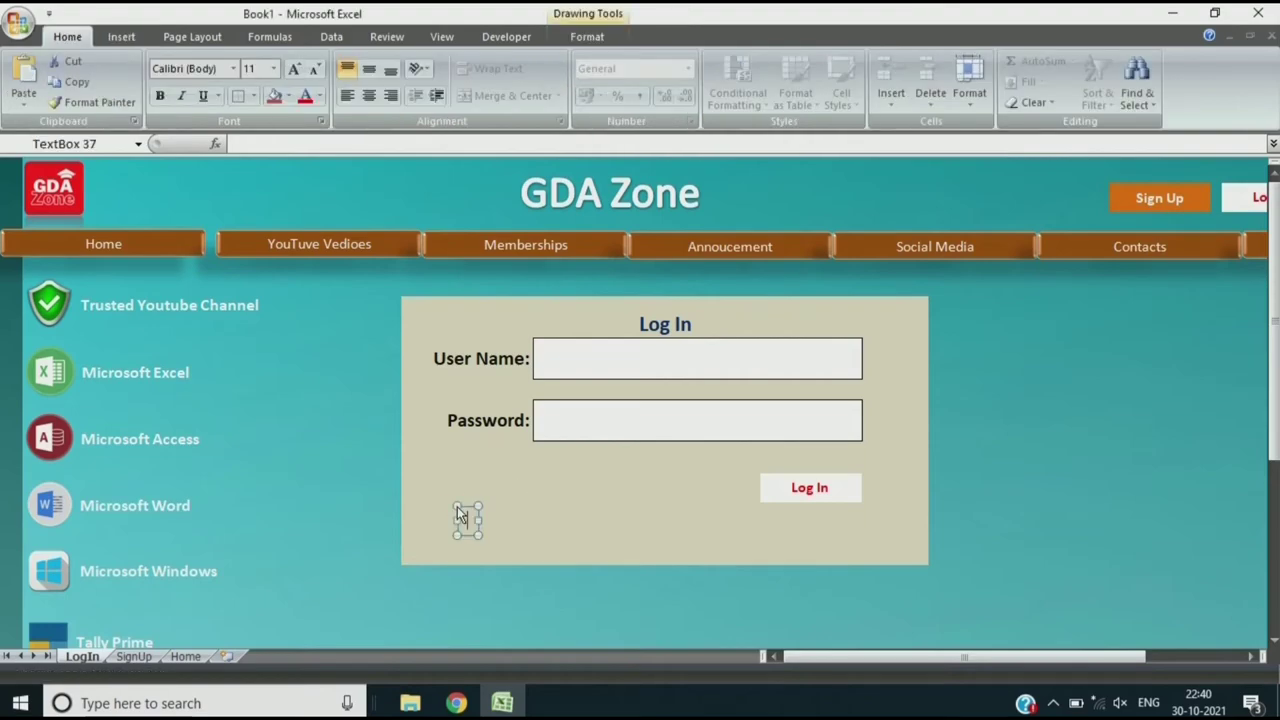
text(Forget Password)
click(598, 529)
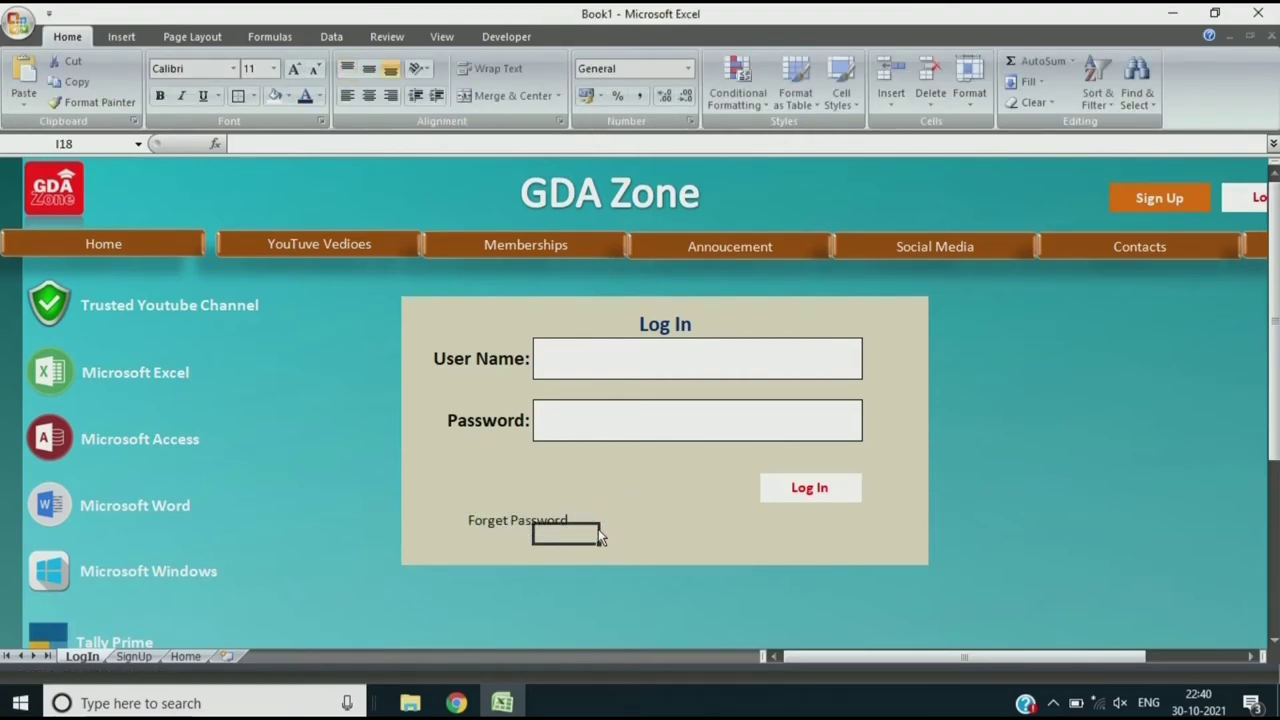
Step: Make 'Forget Password' bold, italic and blue, and move it up slightly
click(583, 522)
click(181, 97)
click(159, 96)
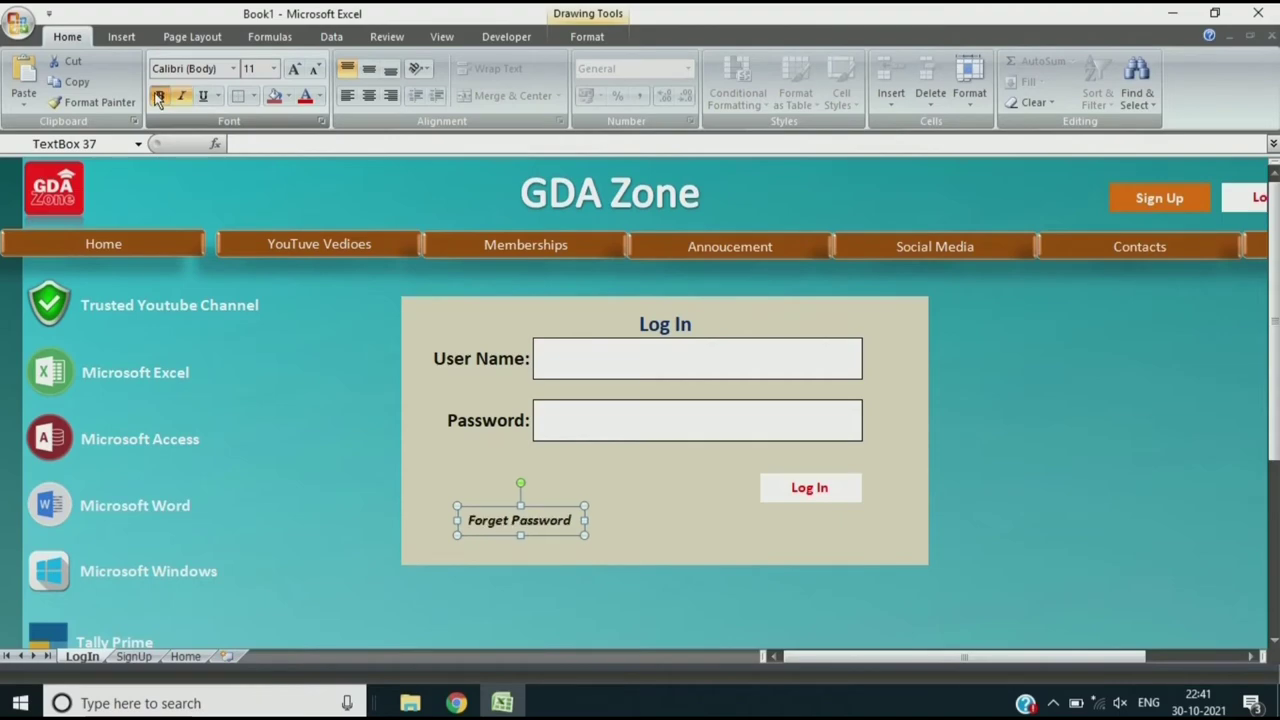
click(319, 96)
click(426, 262)
drag(534, 506, 534, 497)
Step: Duplicate the box as a plain '(If you forget password then click here)' hint
key(ctrl+d)
text((If you)
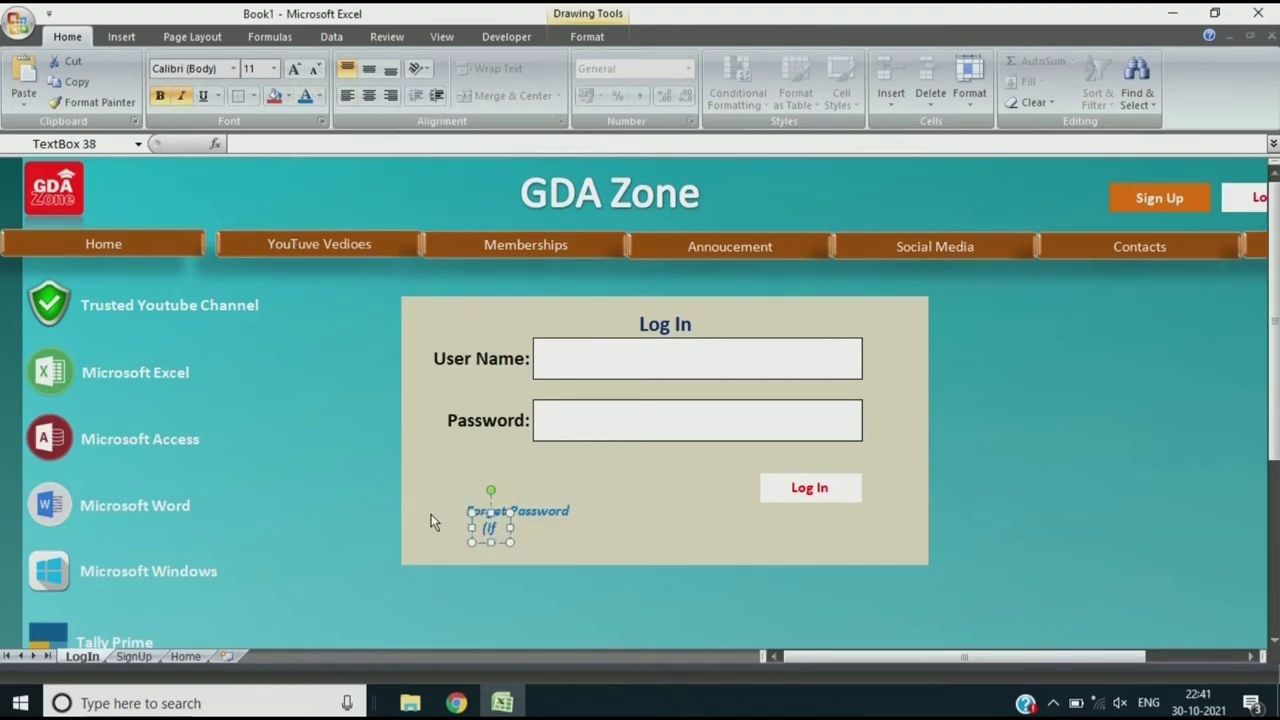
text( forget password then click here))
click(160, 95)
click(181, 95)
mouse_move(585, 513)
mouse_down()
mouse_move(532, 519)
mouse_move(616, 517)
mouse_up()
Step: Fine-tune the Forget Password position, then go to the SignUp sheet
click(575, 508)
click(570, 514)
click(570, 514)
click(874, 540)
click(578, 516)
click(776, 541)
click(138, 657)
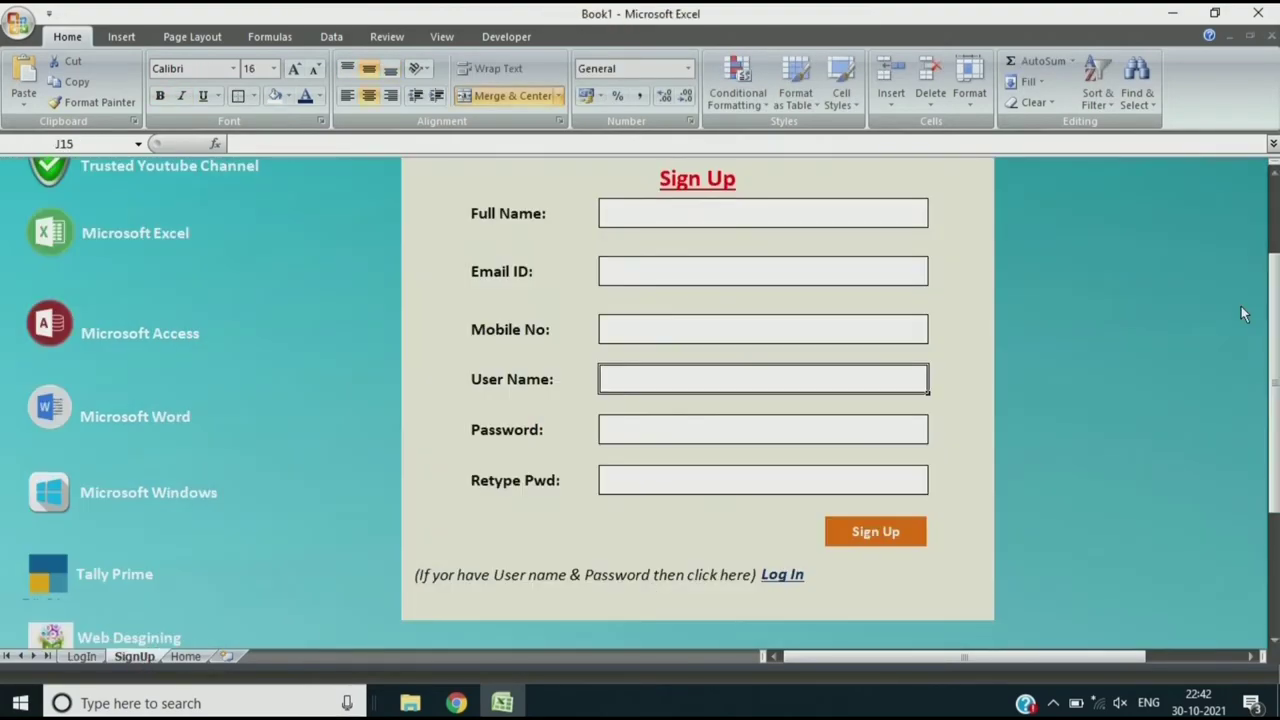
Step: Hyperlink the Home sheet's Sign Up button to the SignUp sheet
scroll(1241, 305, up, 3)
click(1145, 197)
right_click(1161, 194)
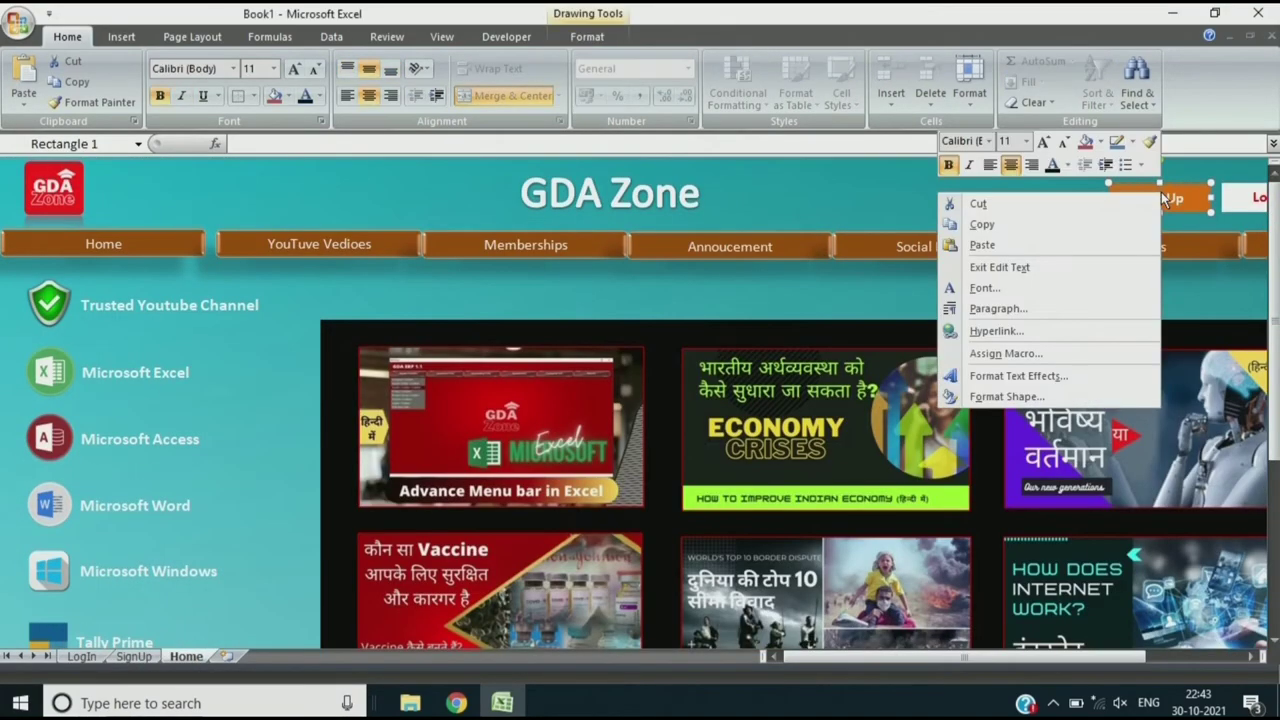
click(1004, 329)
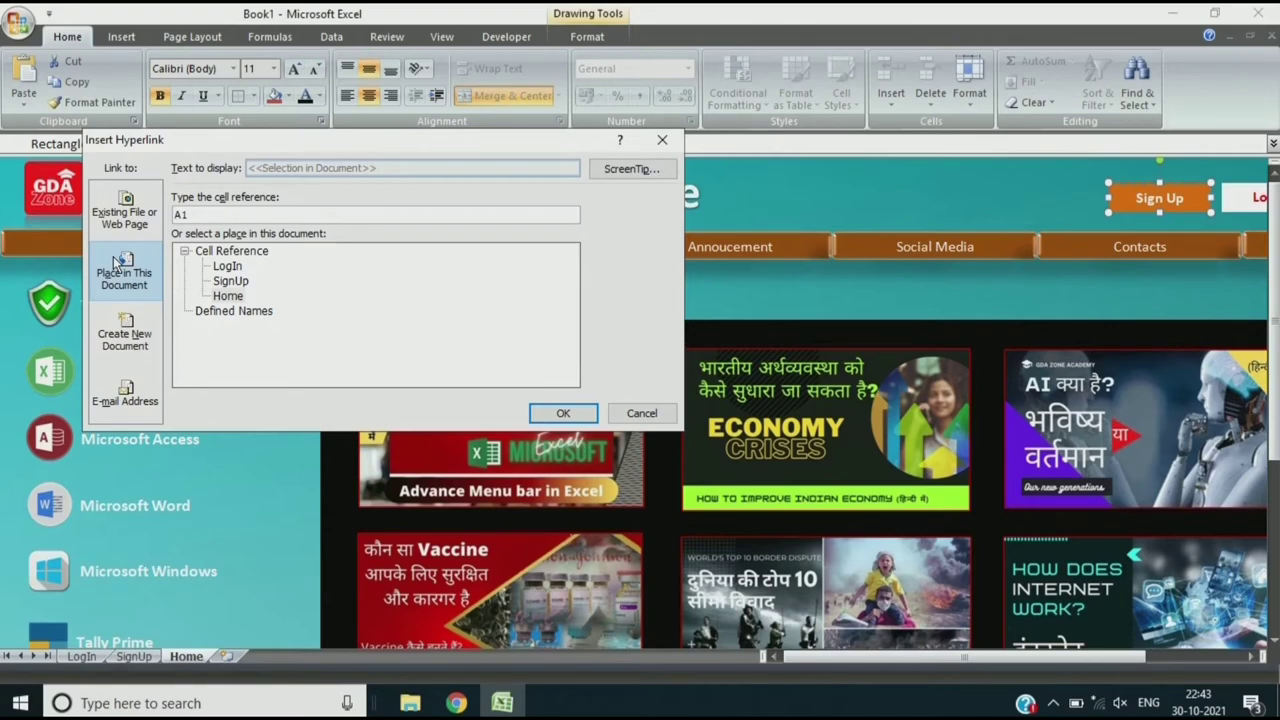
click(124, 213)
click(122, 272)
click(232, 281)
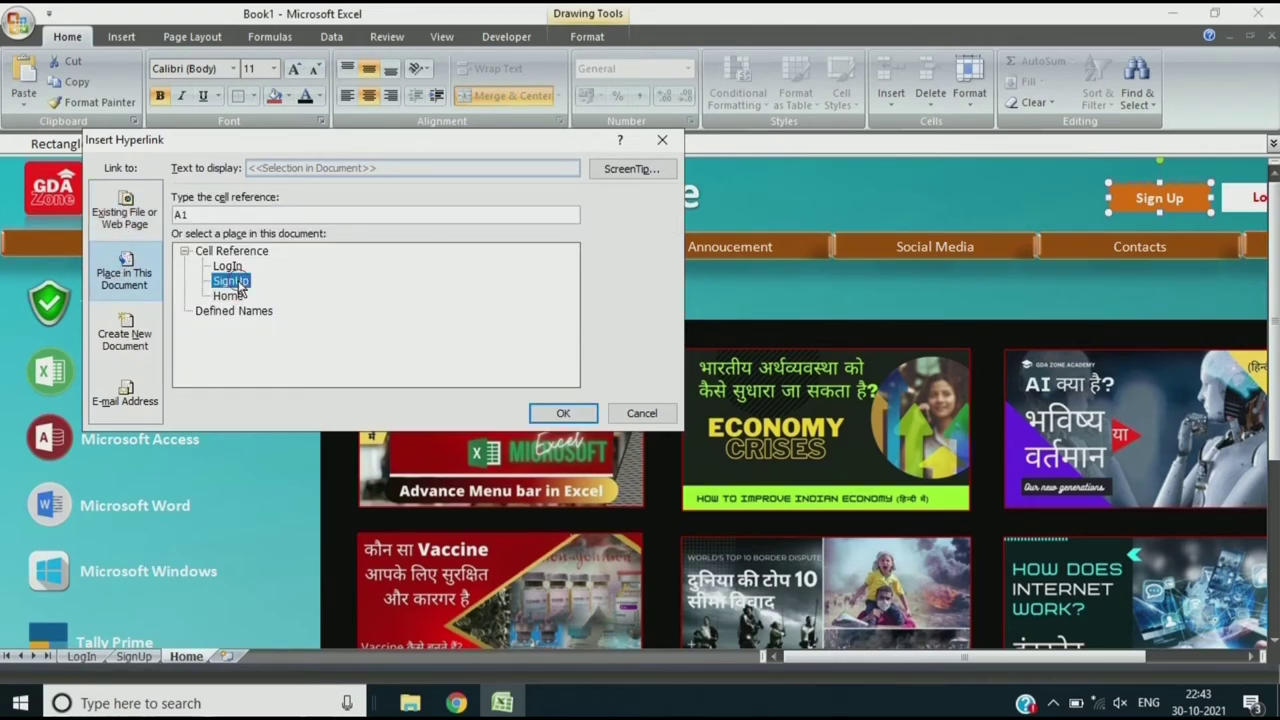
click(564, 413)
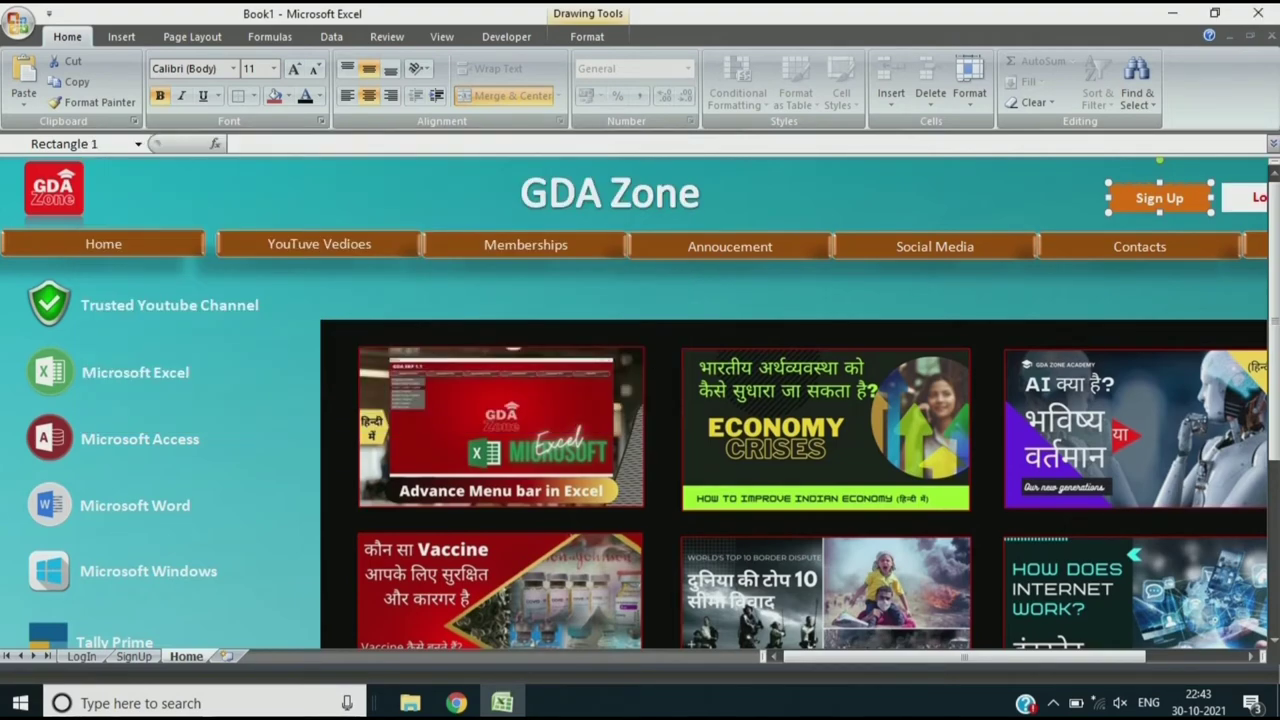
Step: Hyperlink the Log In button to the LogIn sheet in this document
right_click(1232, 208)
key(Escape)
right_click(1234, 198)
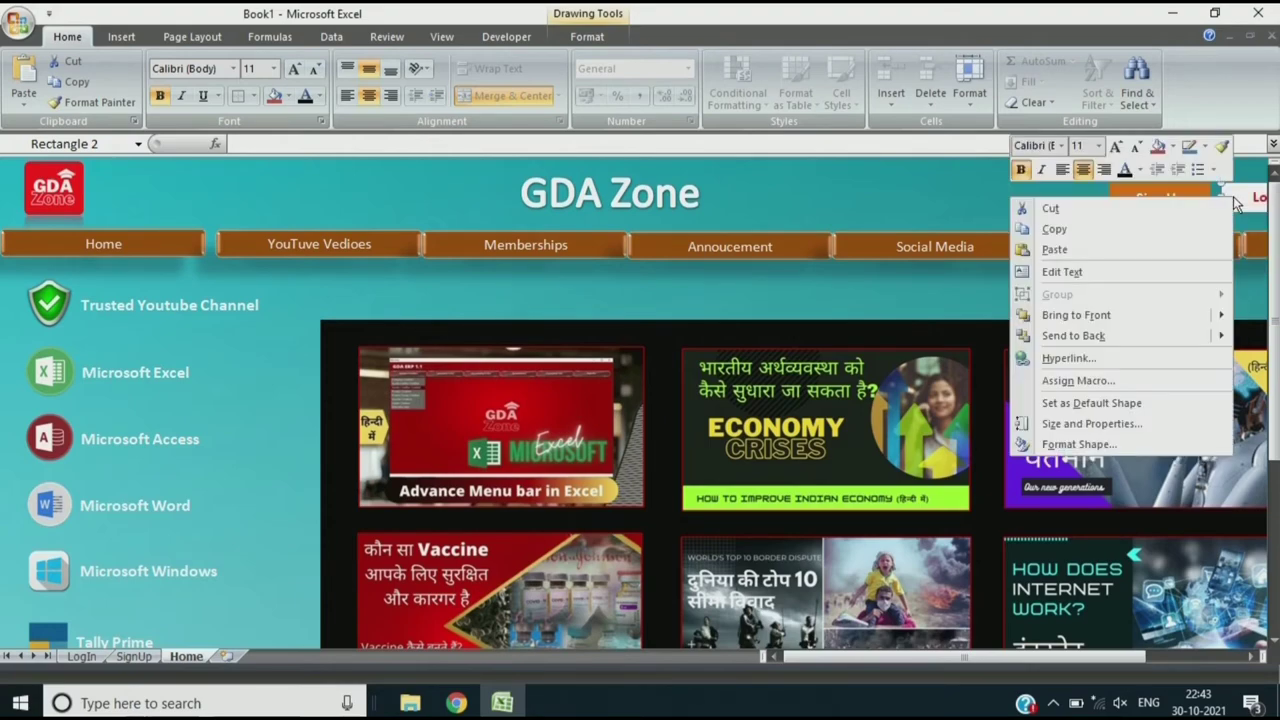
click(1080, 358)
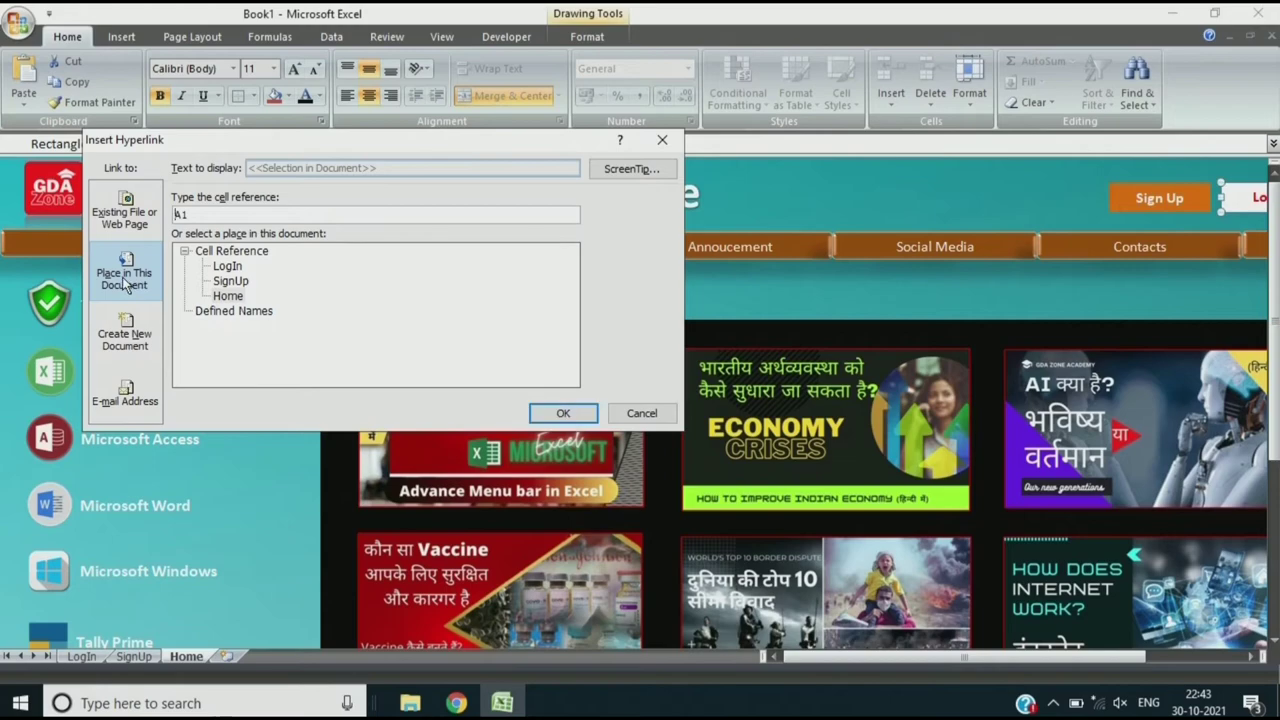
click(233, 268)
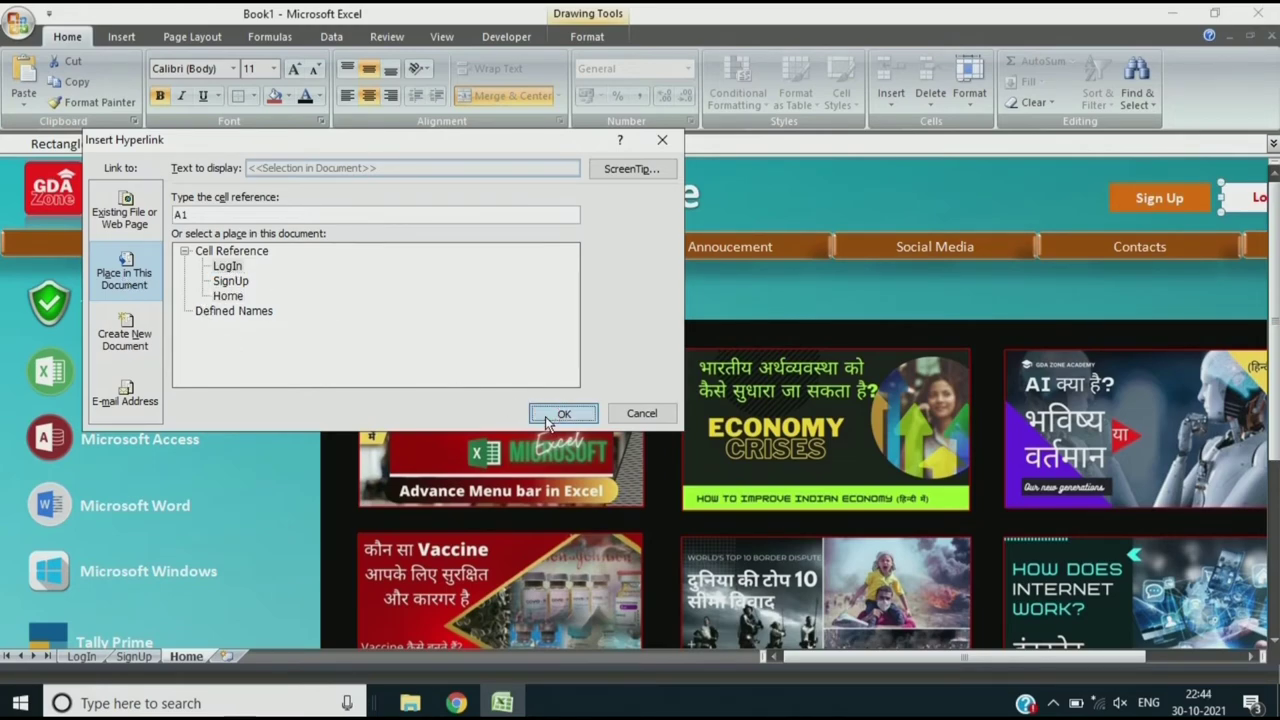
click(563, 413)
click(827, 202)
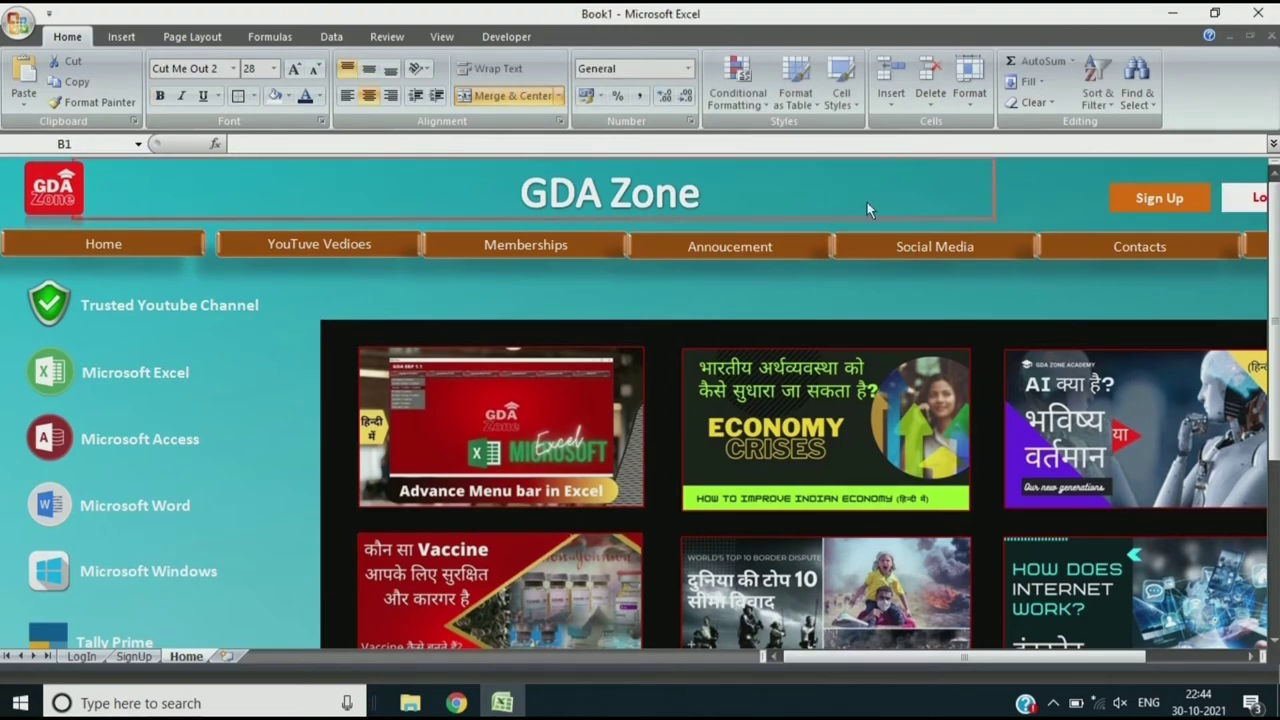
Step: Test the Sign Up and Log In button links, then view the SignUp and LogIn sheets
click(1150, 200)
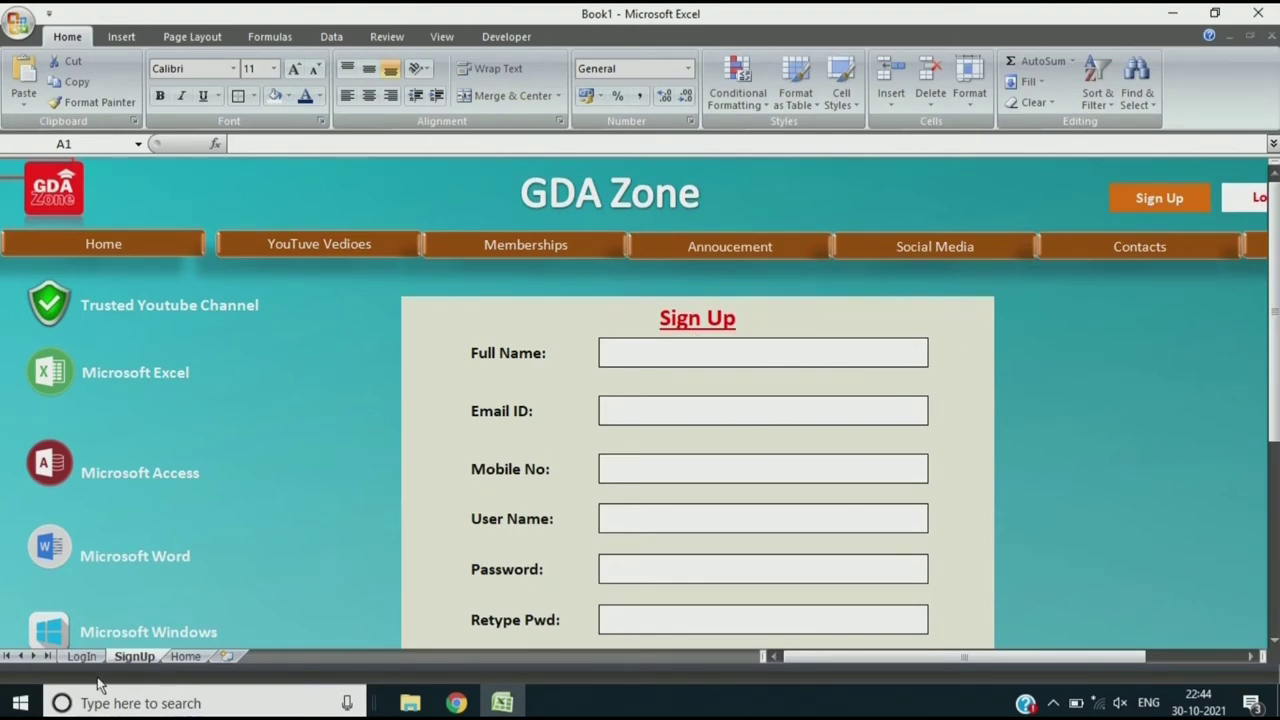
click(184, 658)
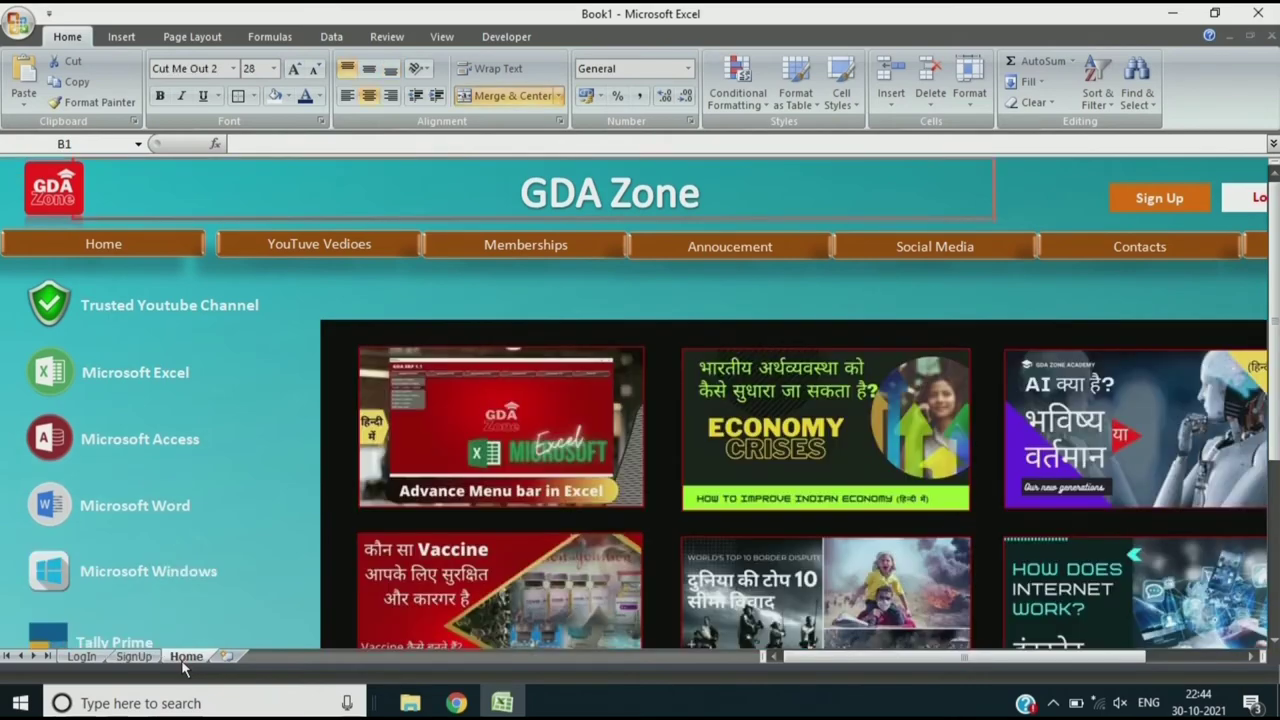
click(1237, 201)
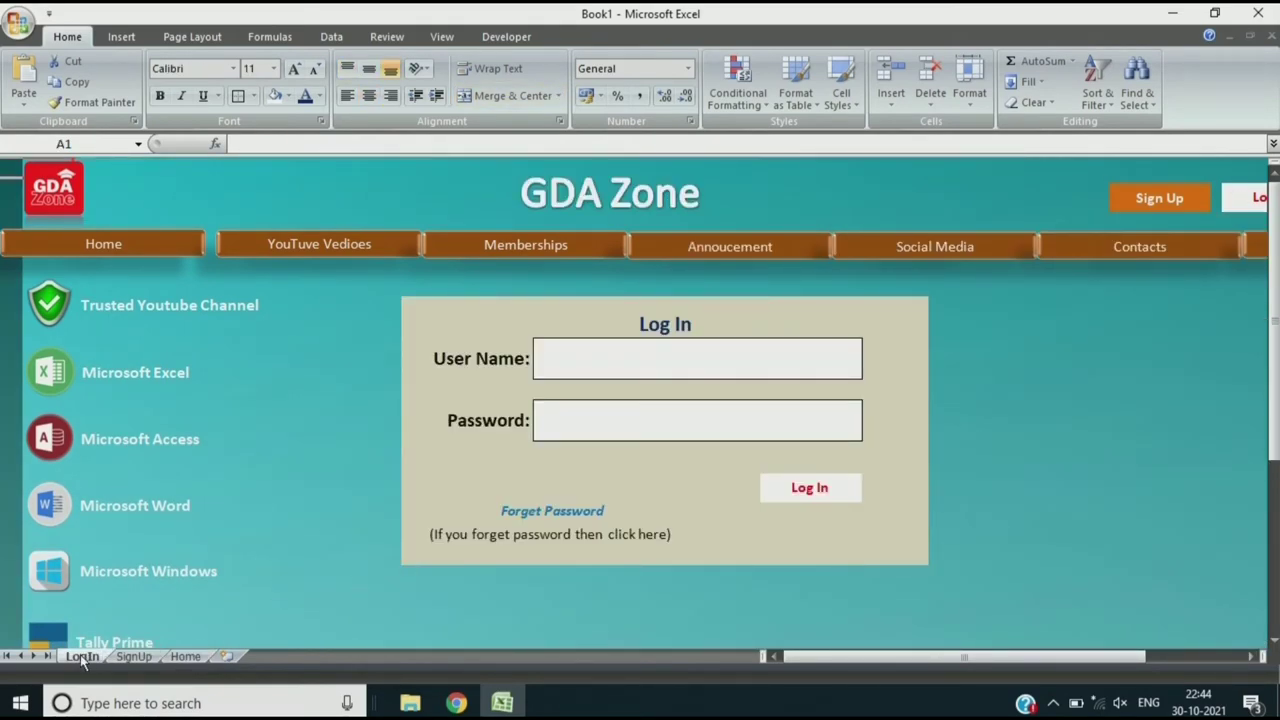
click(130, 657)
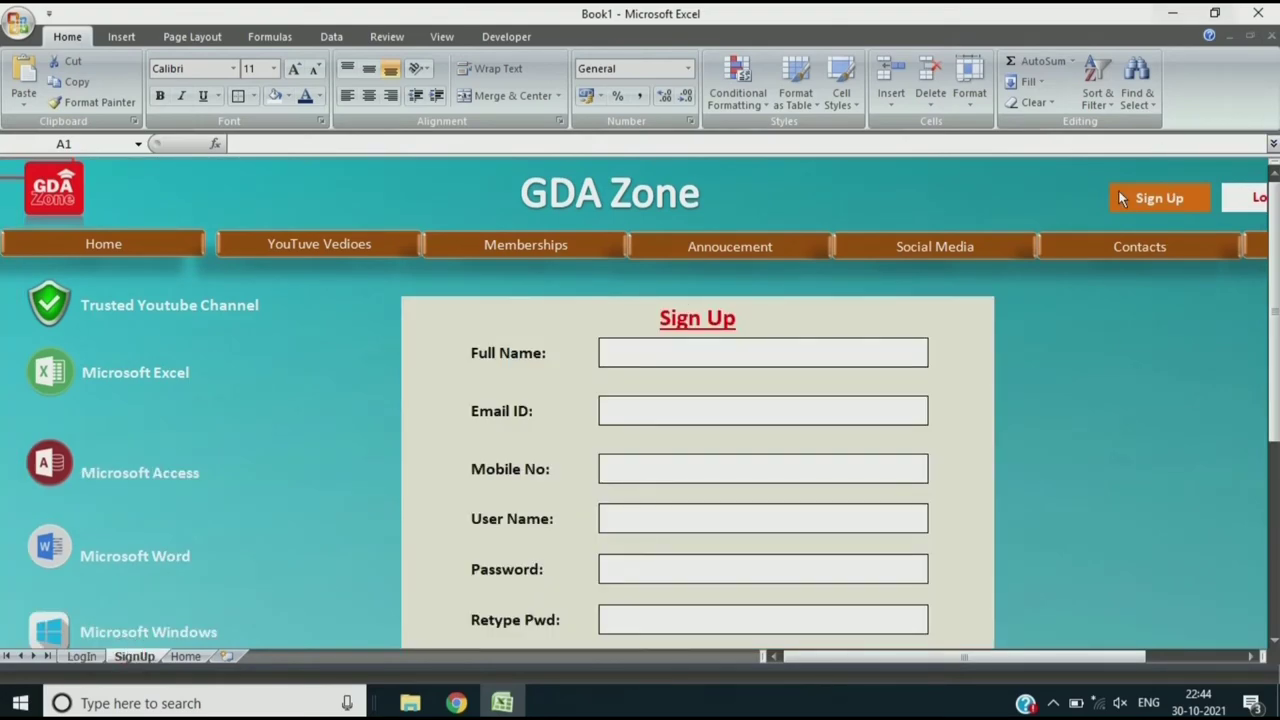
click(81, 657)
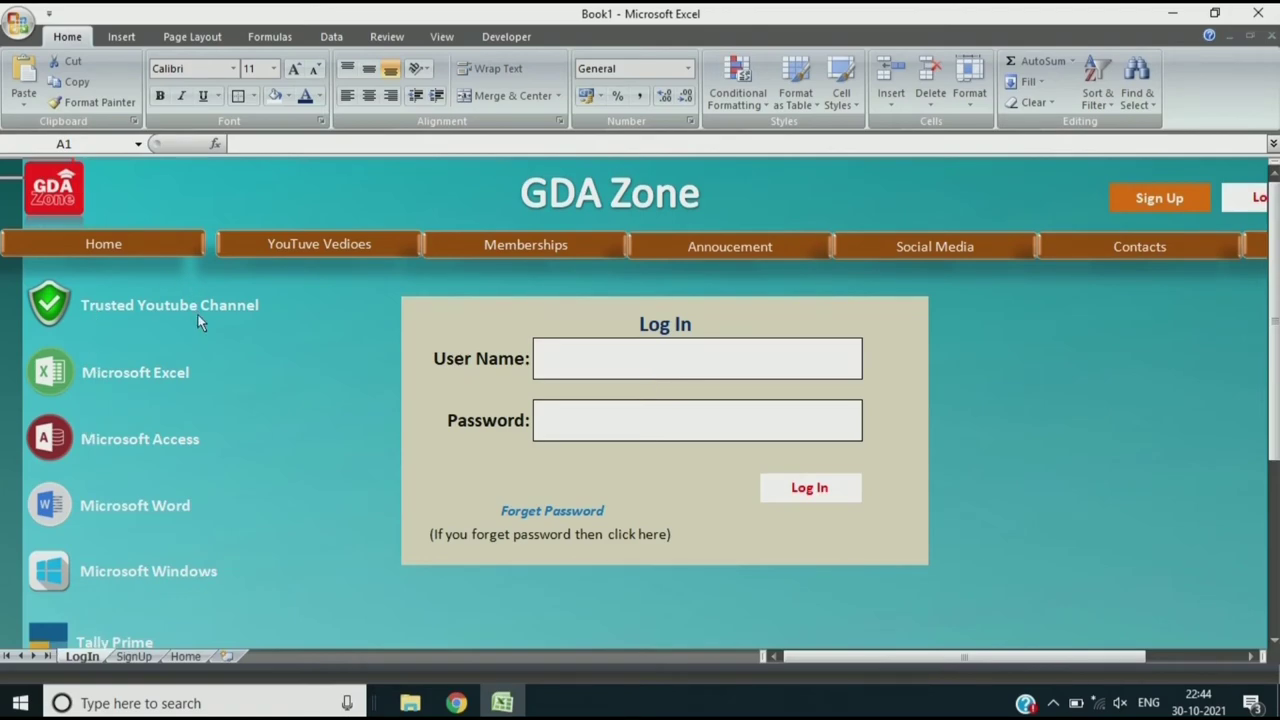
Step: Link the LogIn sheet's Home bar to the Home sheet and test it
right_click(122, 245)
click(200, 385)
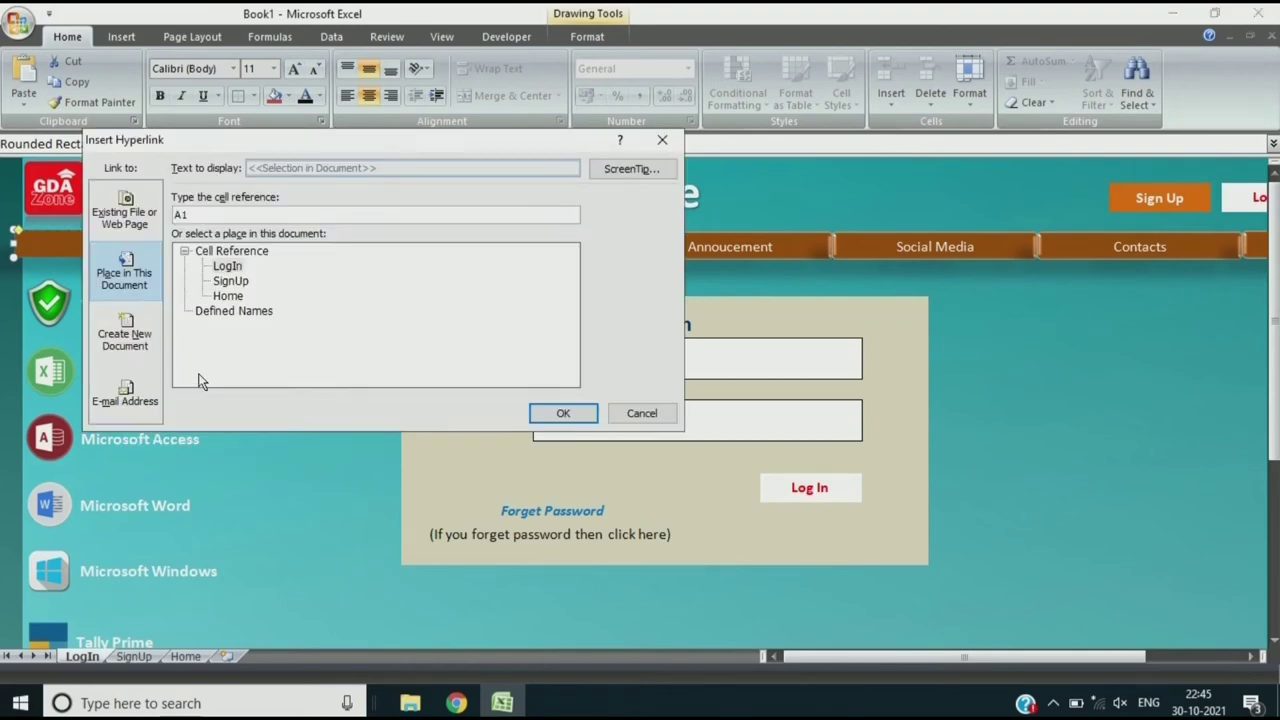
click(229, 294)
click(569, 418)
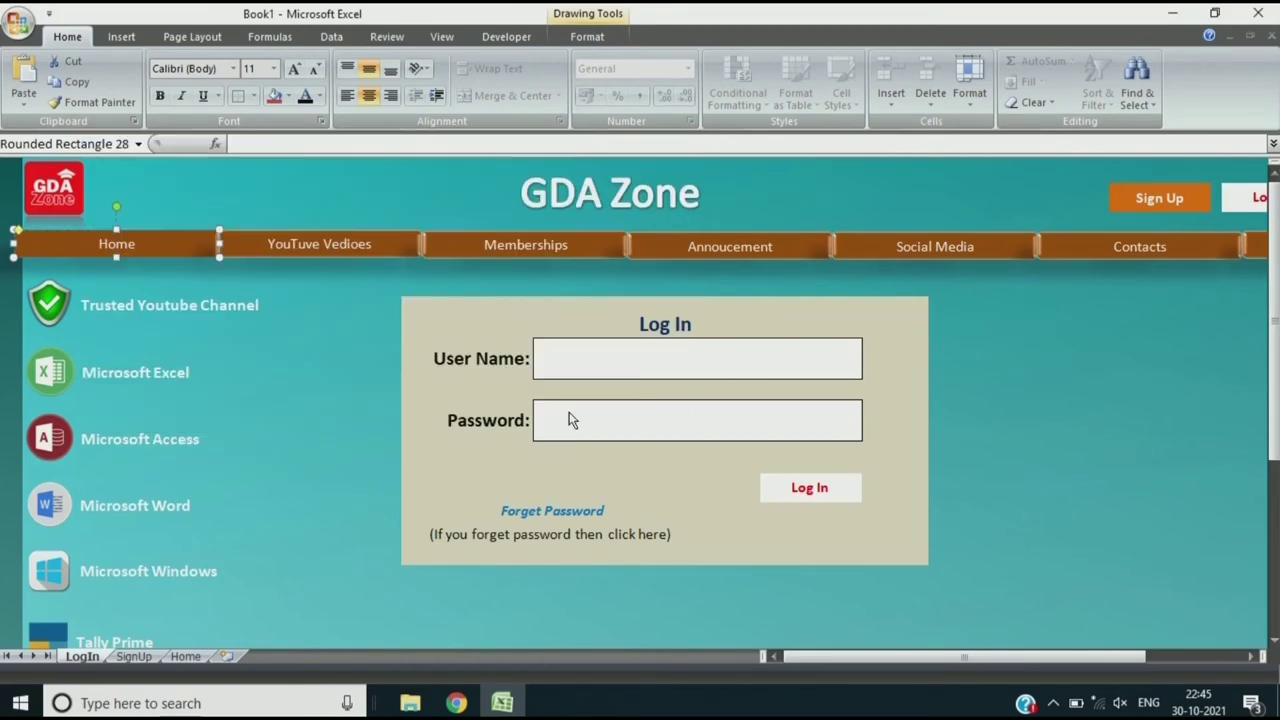
click(283, 387)
click(168, 251)
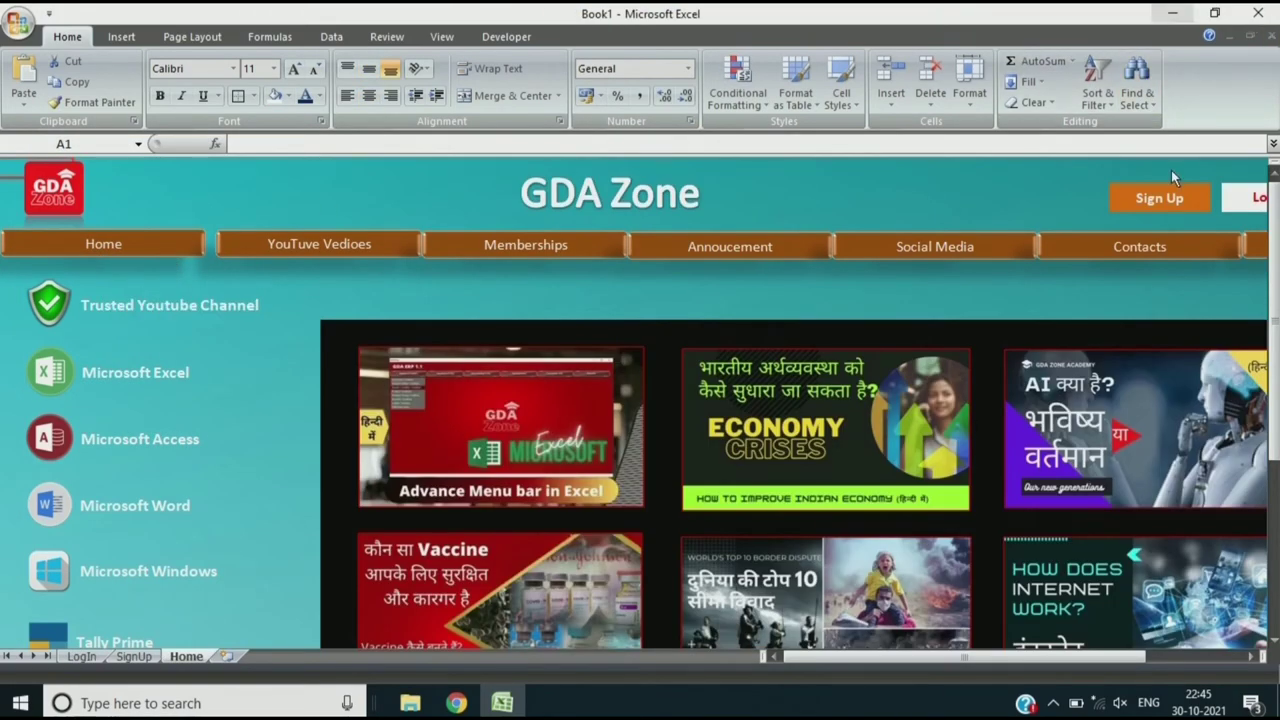
Step: Link the SignUp sheet's Home bar to the Home sheet and test it
click(1158, 199)
right_click(137, 248)
key(Escape)
right_click(133, 246)
click(221, 386)
click(226, 296)
click(550, 413)
click(210, 318)
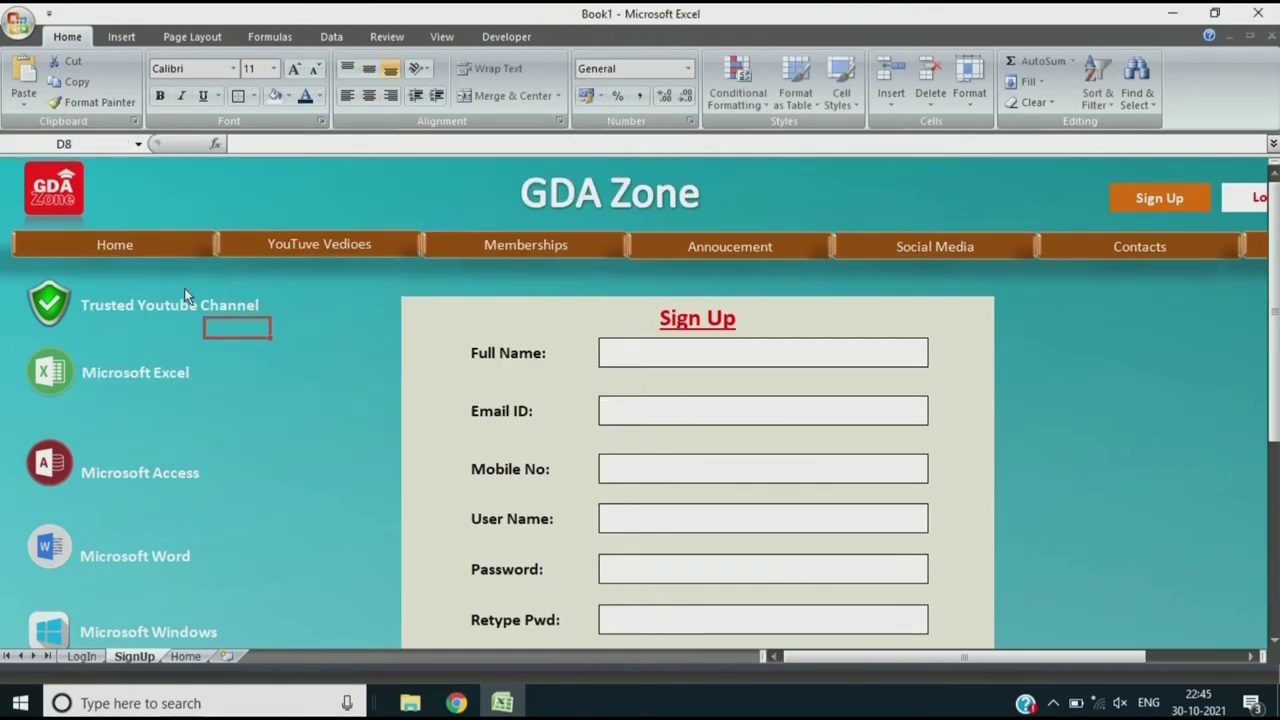
click(152, 248)
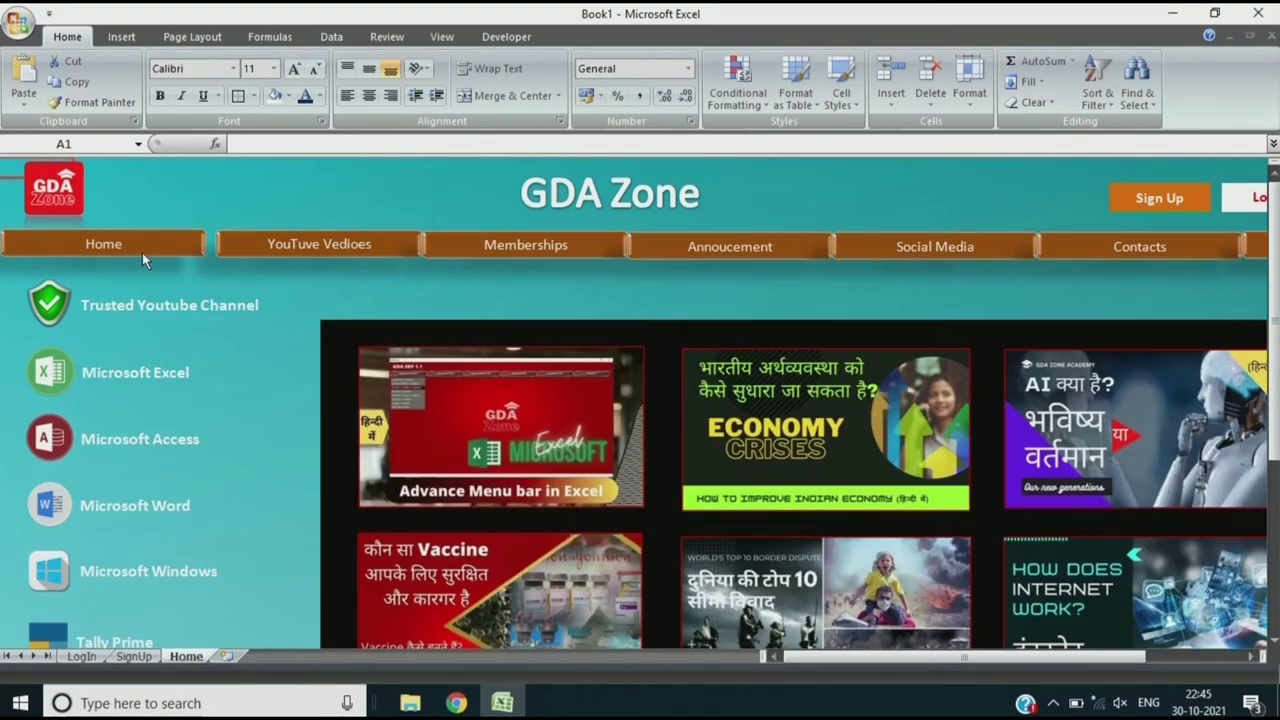
Step: Nudge the Home sheet's Home bar slightly to the right
right_click(143, 245)
key(Escape)
drag(143, 245, 153, 246)
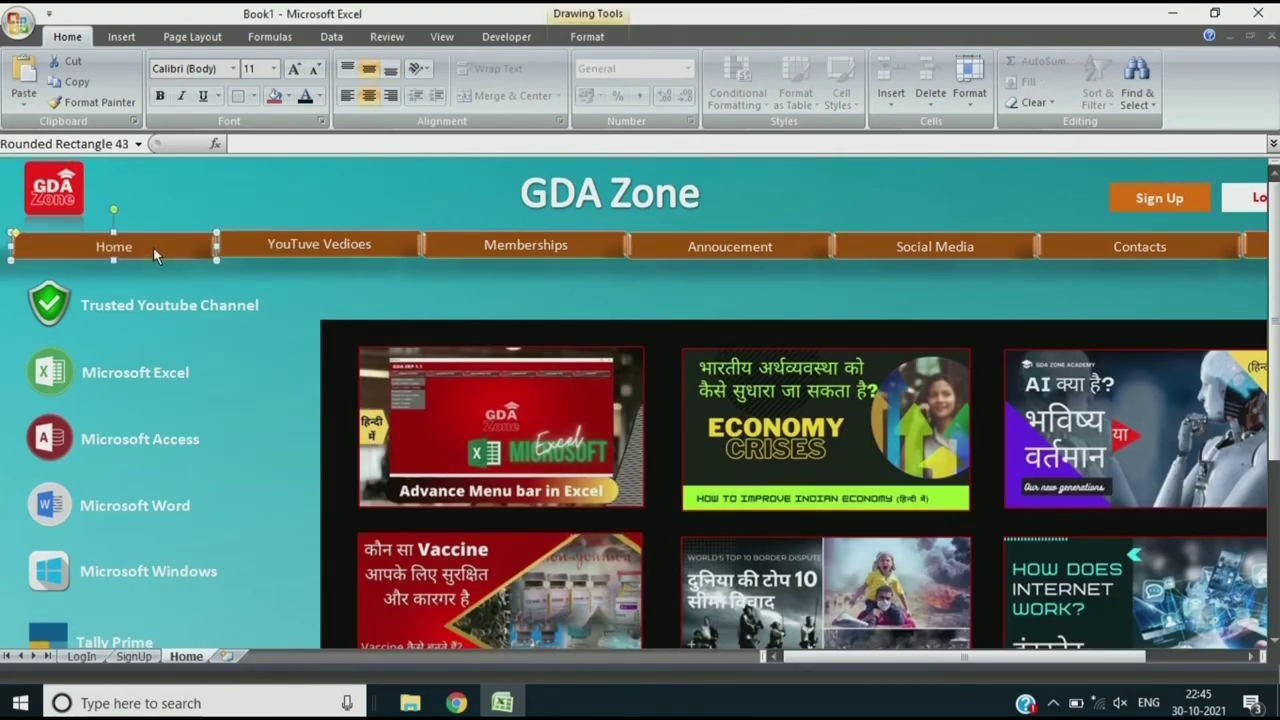
click(269, 305)
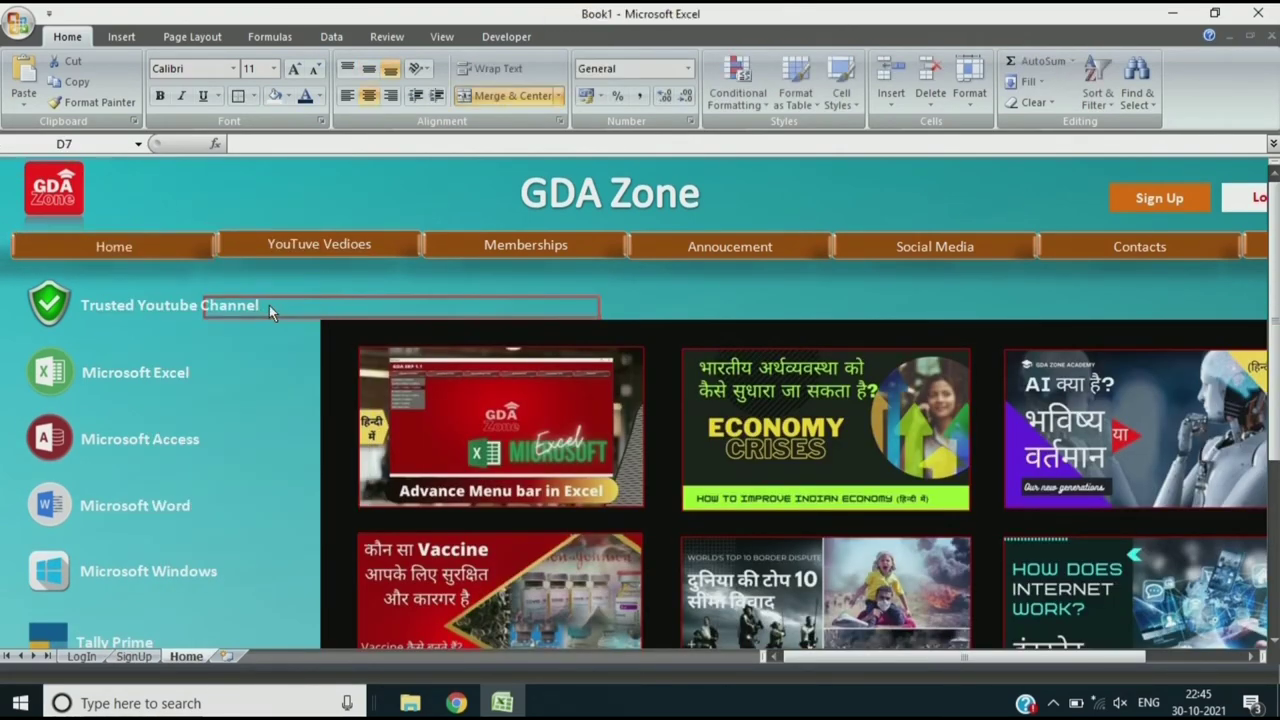
right_click(179, 256)
key(Escape)
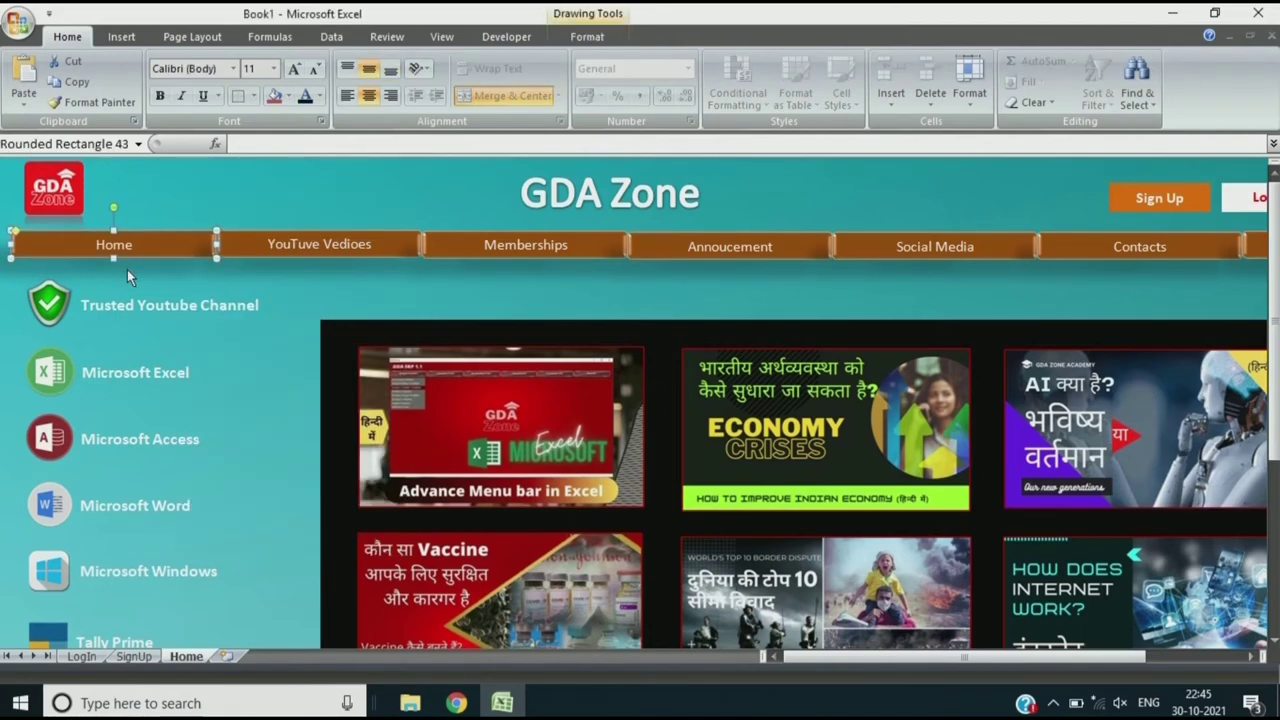
click(278, 306)
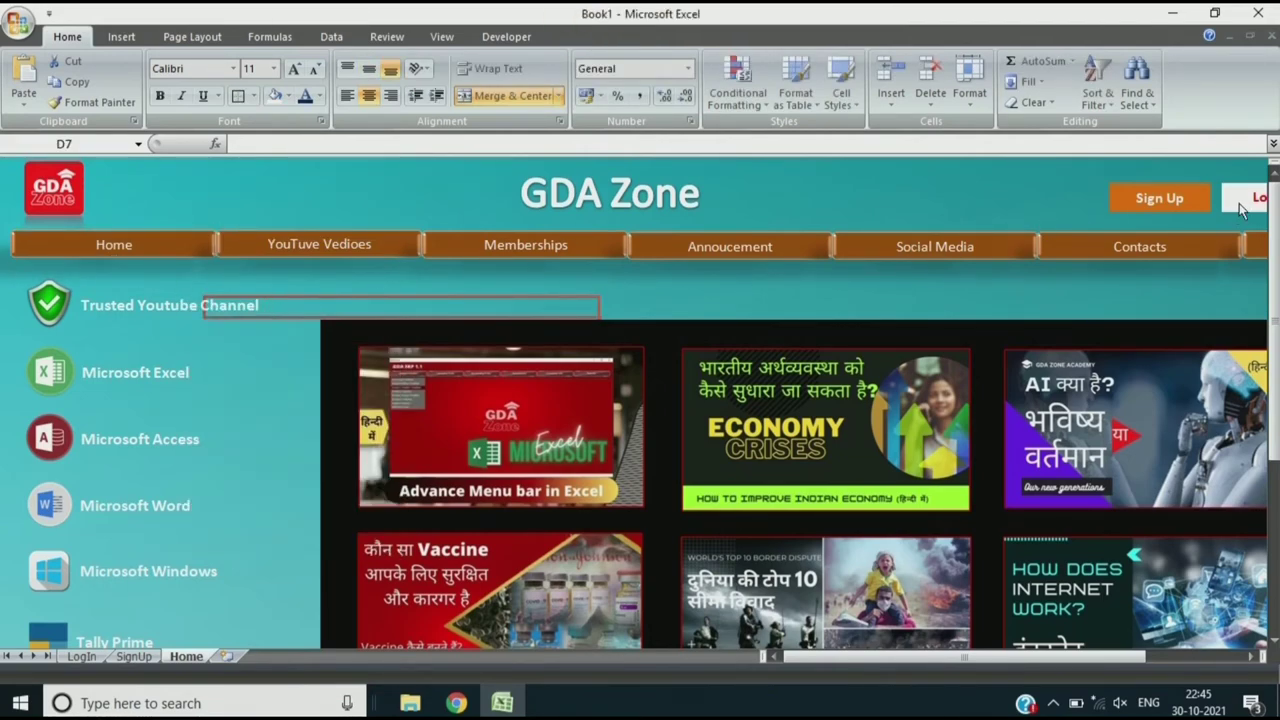
Step: Test the Log In, Sign Up and Home links, then bring up the YouTube Vedioes bar's options
click(1242, 205)
click(1166, 201)
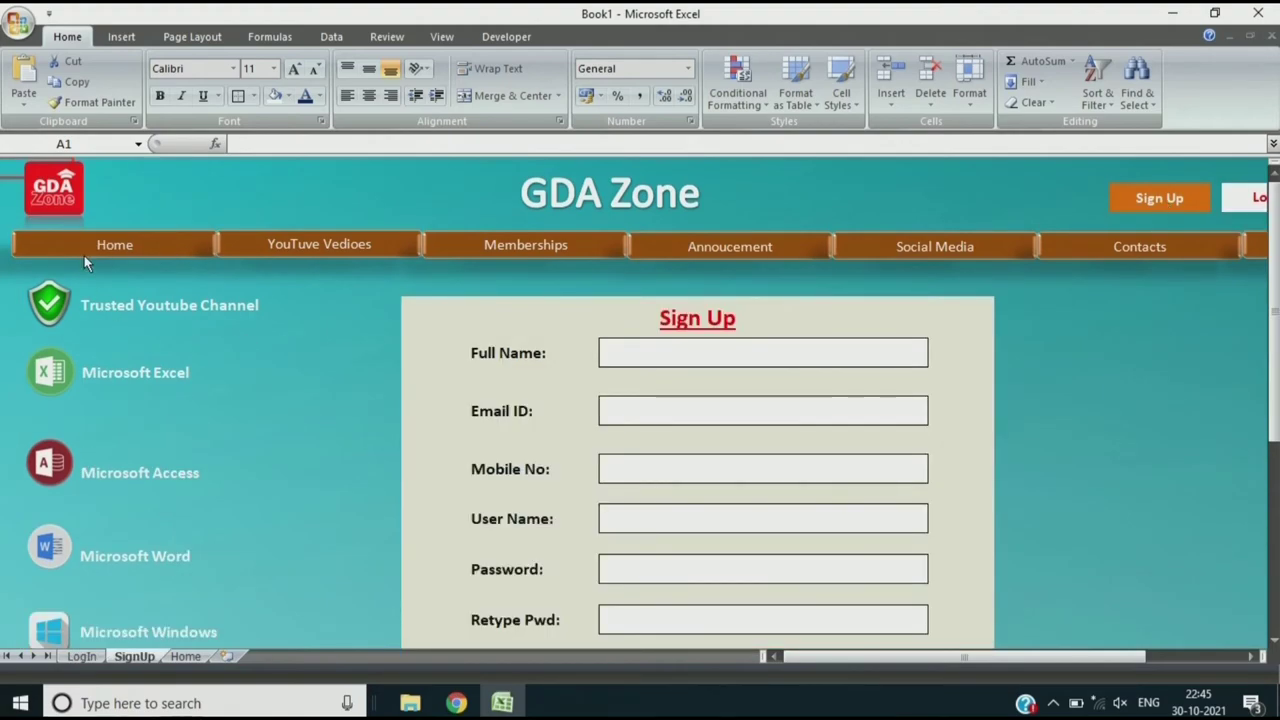
click(91, 248)
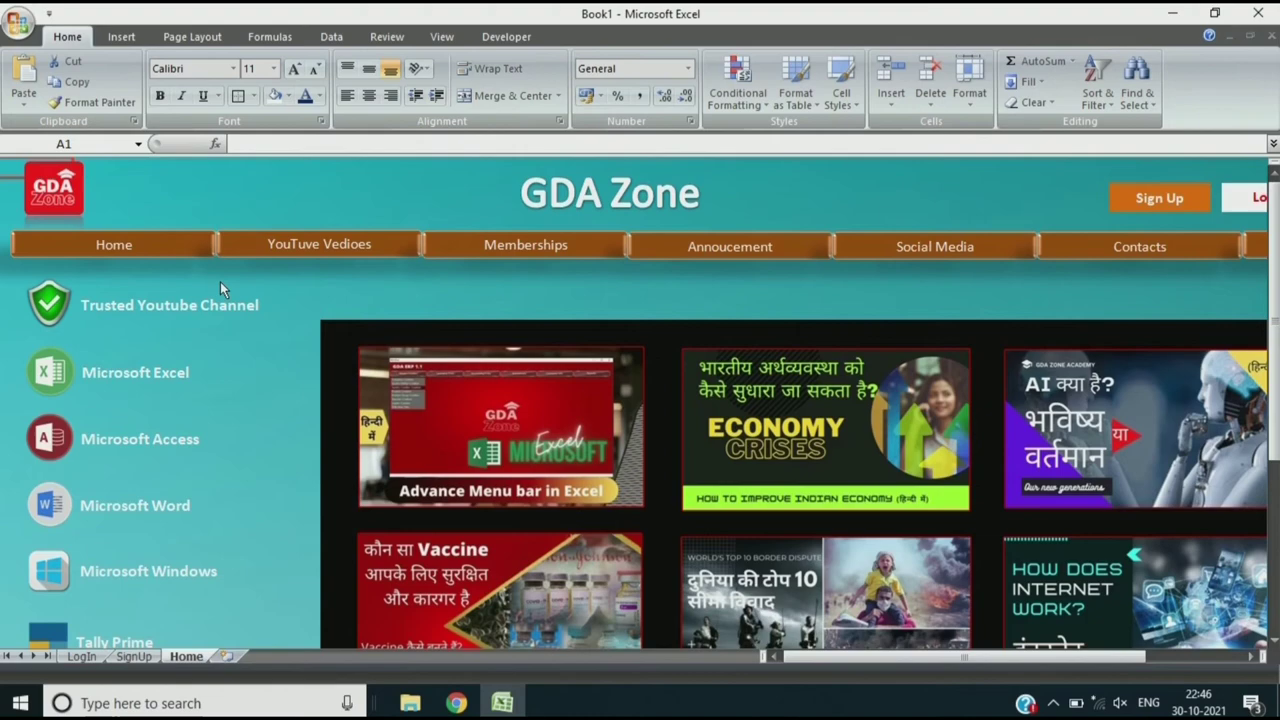
right_click(296, 250)
click(365, 391)
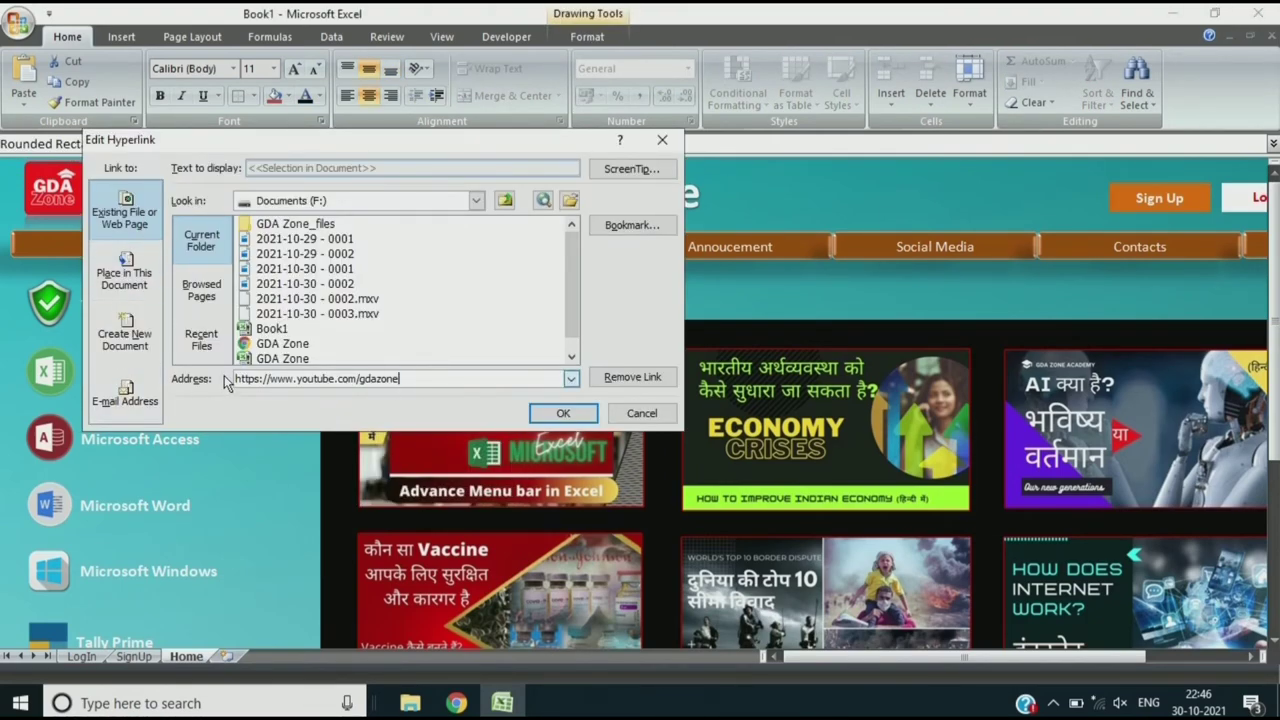
drag(402, 380, 203, 385)
key(BackSpace)
text(www)
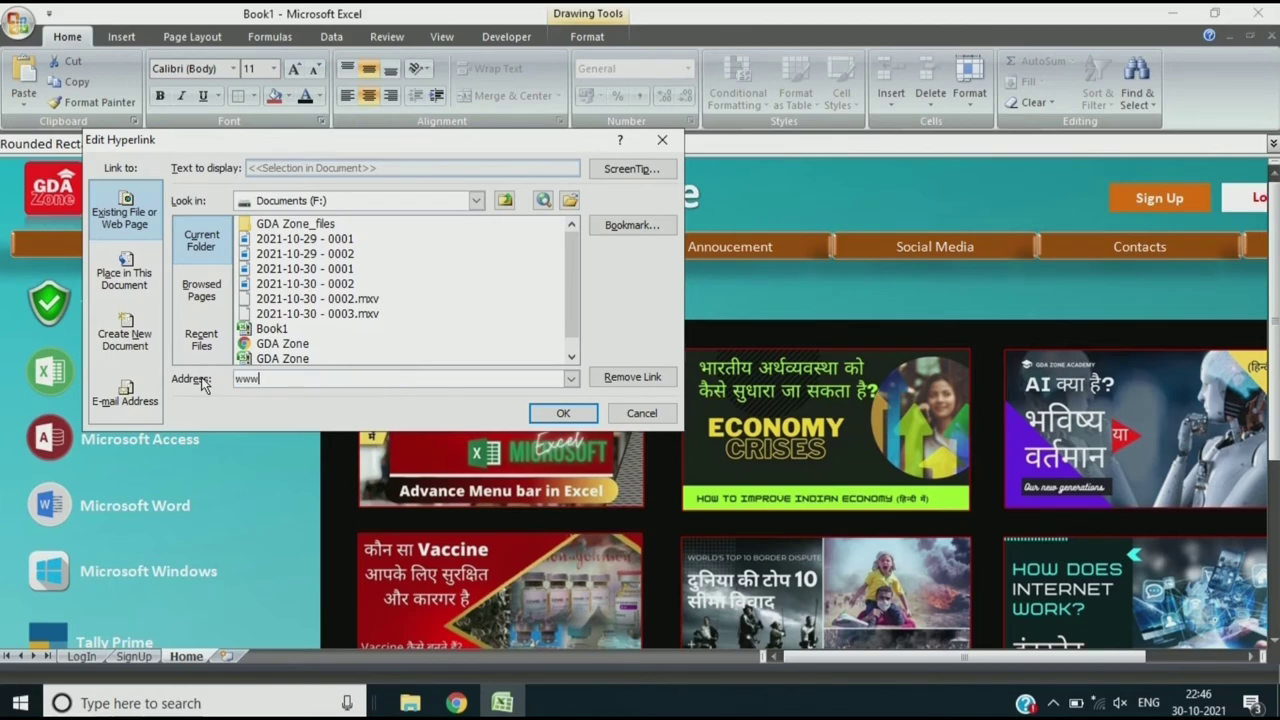
text(http://www.youtube.com)
text(//)
click(563, 413)
Step: Confirm the Social Media bar's Facebook link address and check the video picture's link options
right_click(930, 252)
click(985, 393)
click(375, 379)
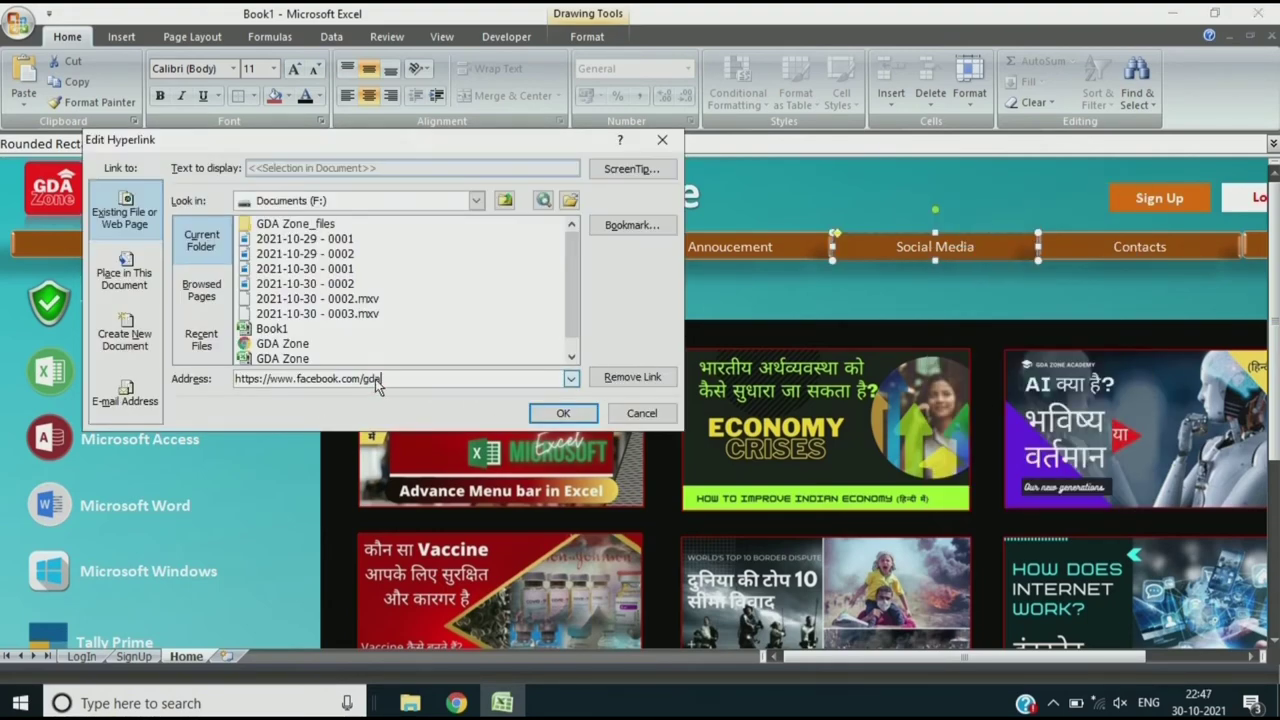
click(563, 413)
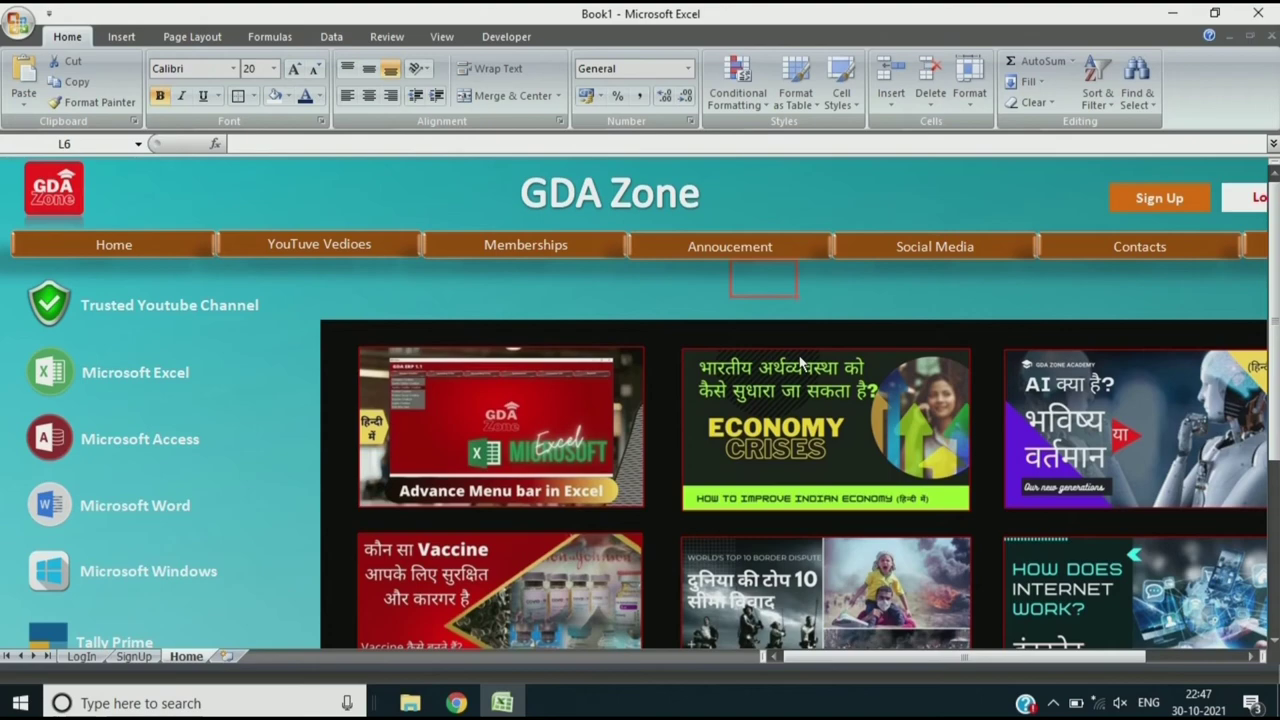
right_click(636, 420)
click(680, 597)
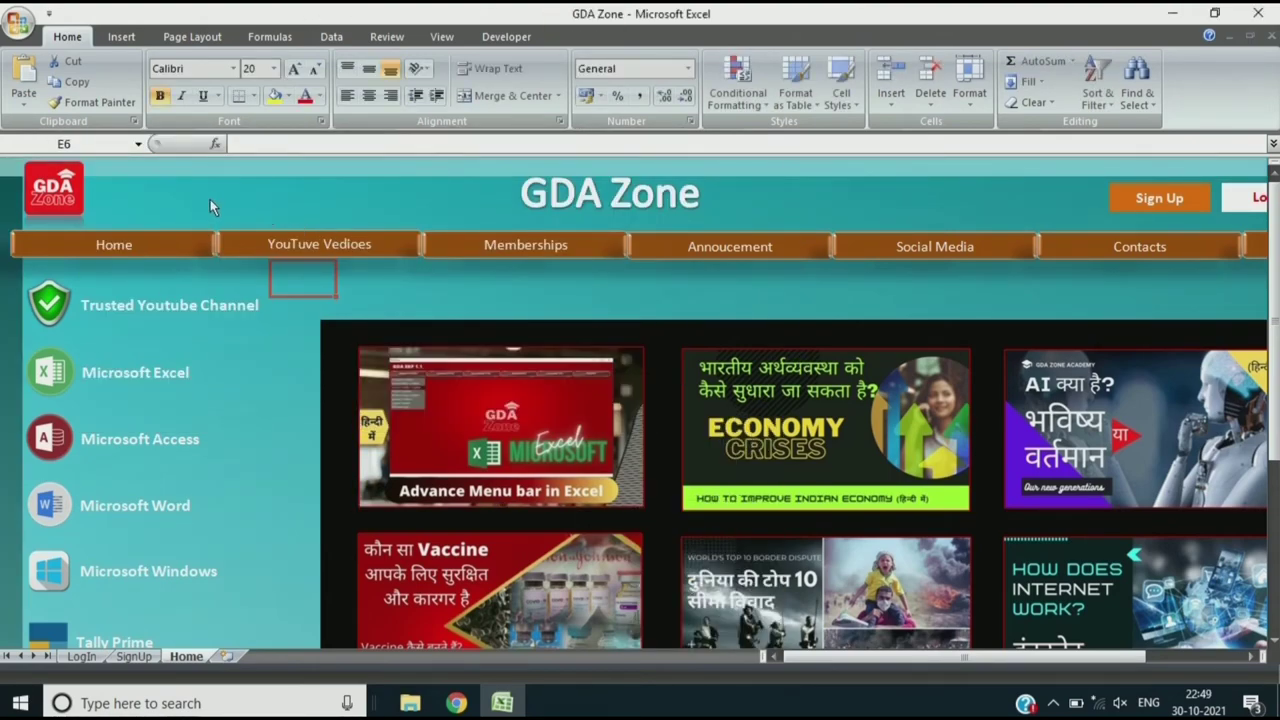
click(208, 202)
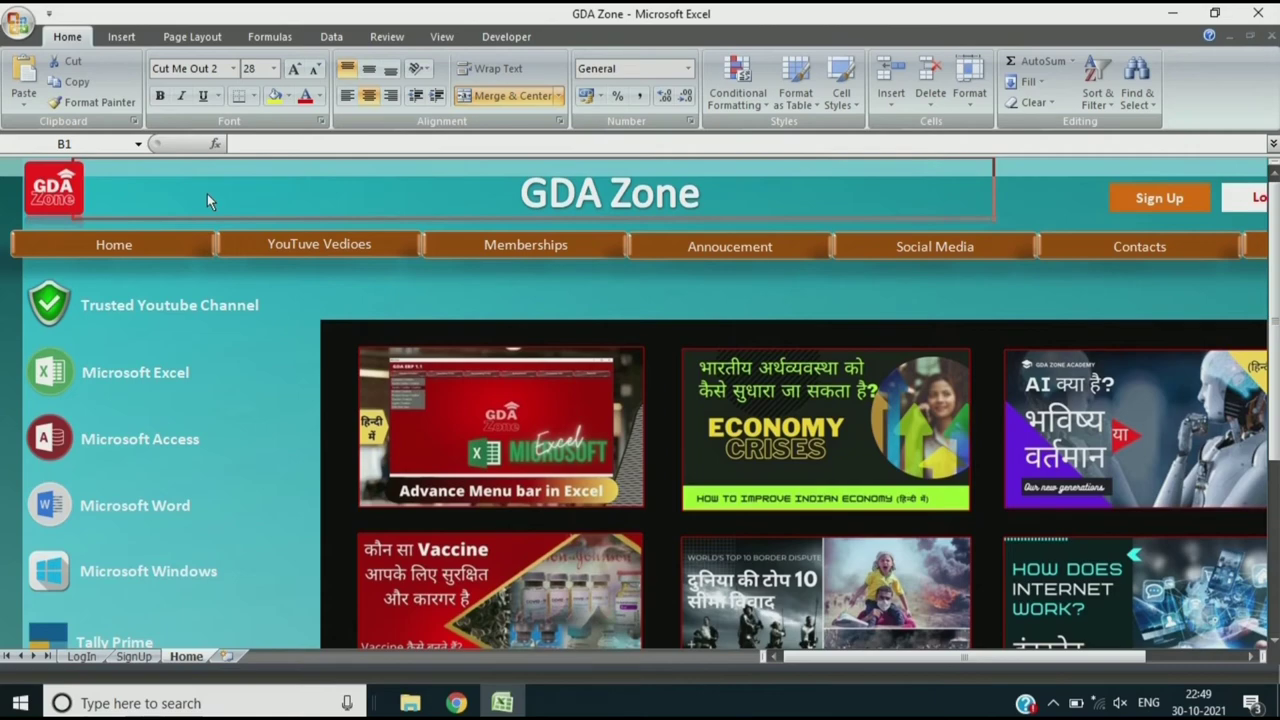
Step: Save the workbook as a Web Page type, setting the page title to 'GDA Zone'
click(13, 30)
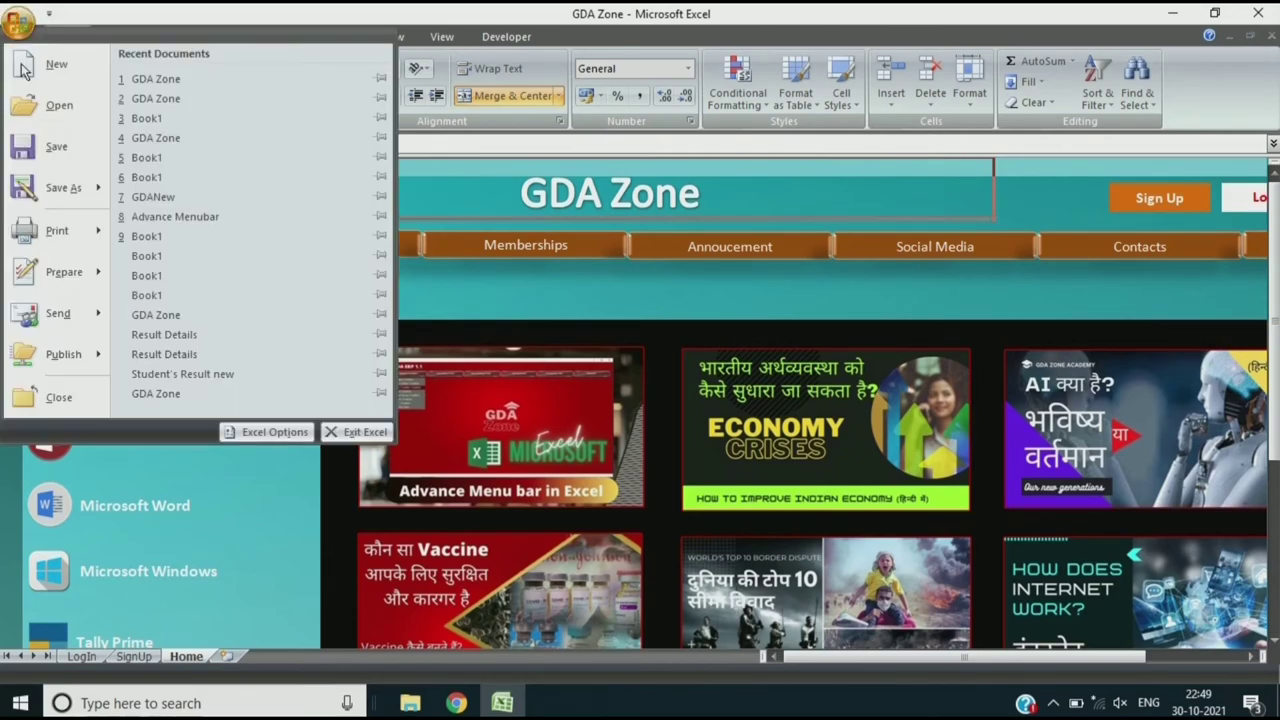
mouse_move(61, 183)
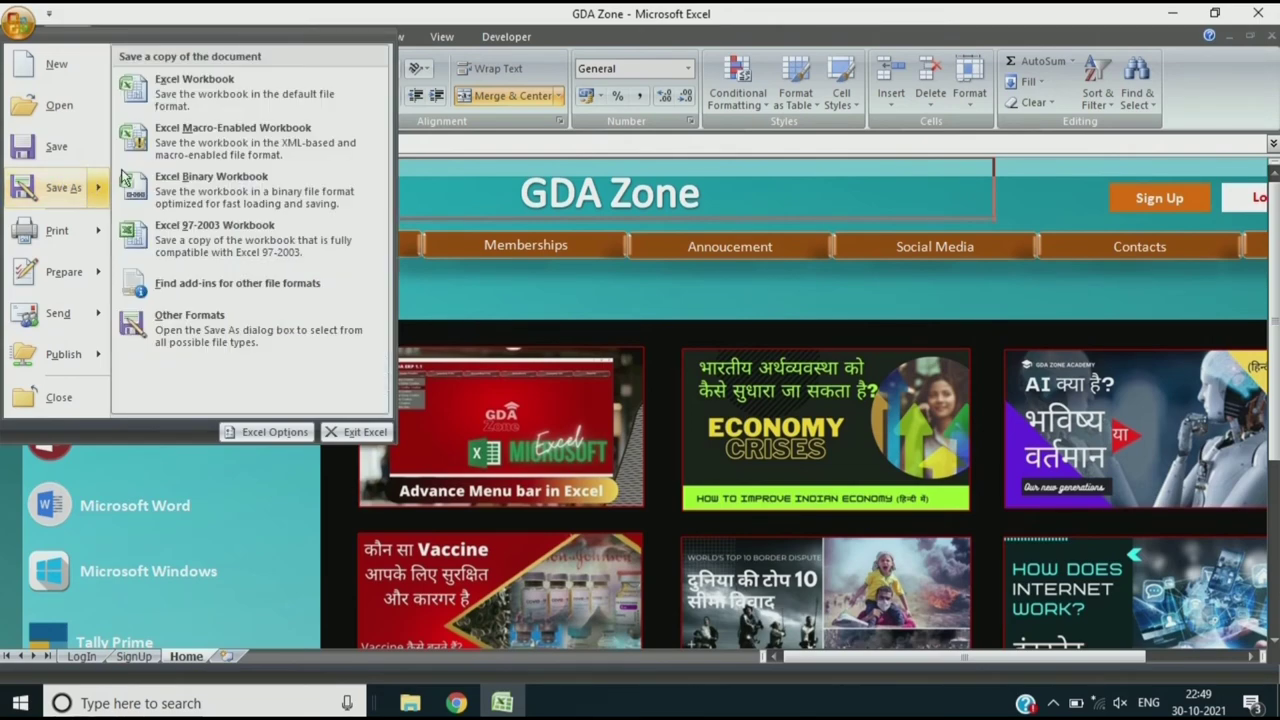
click(209, 323)
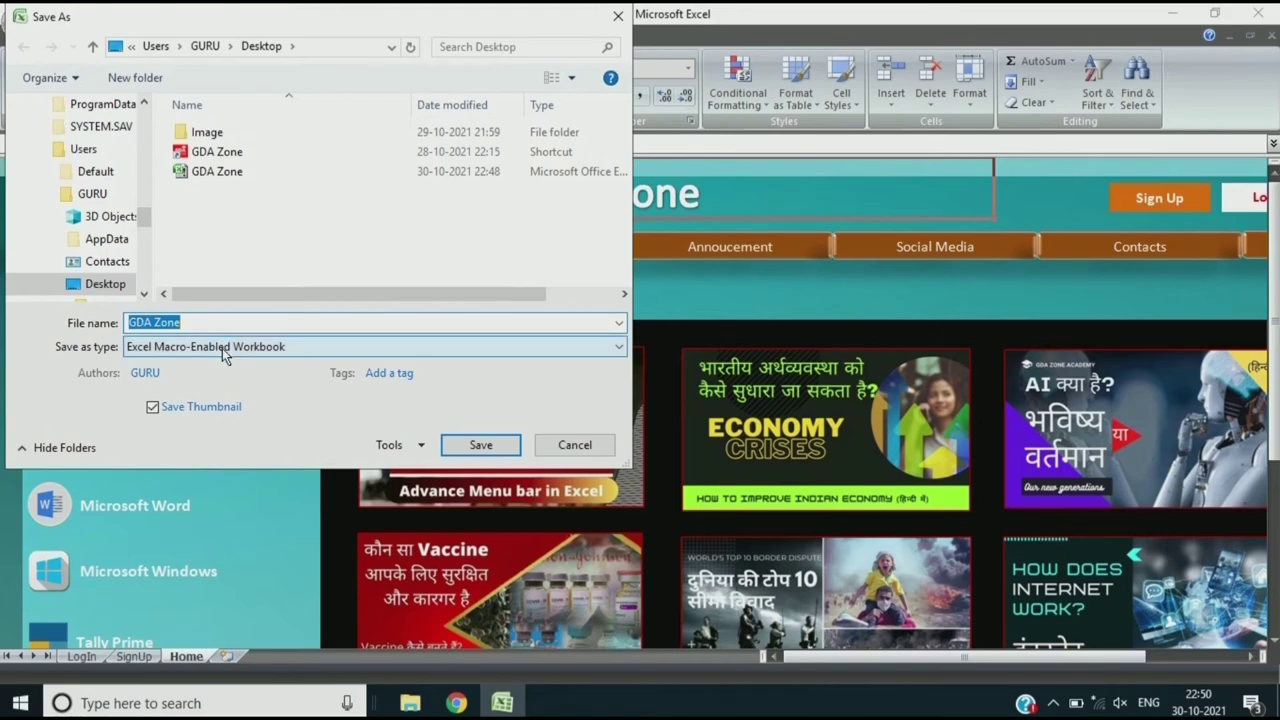
click(222, 348)
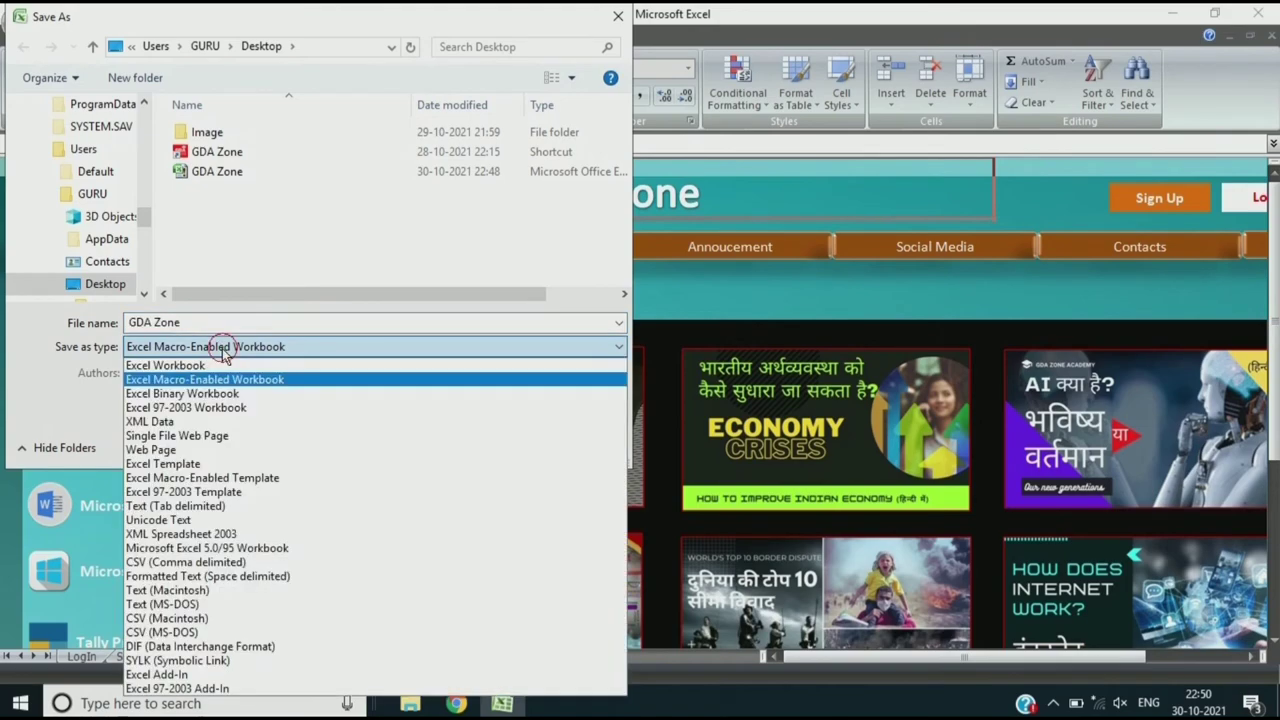
click(194, 453)
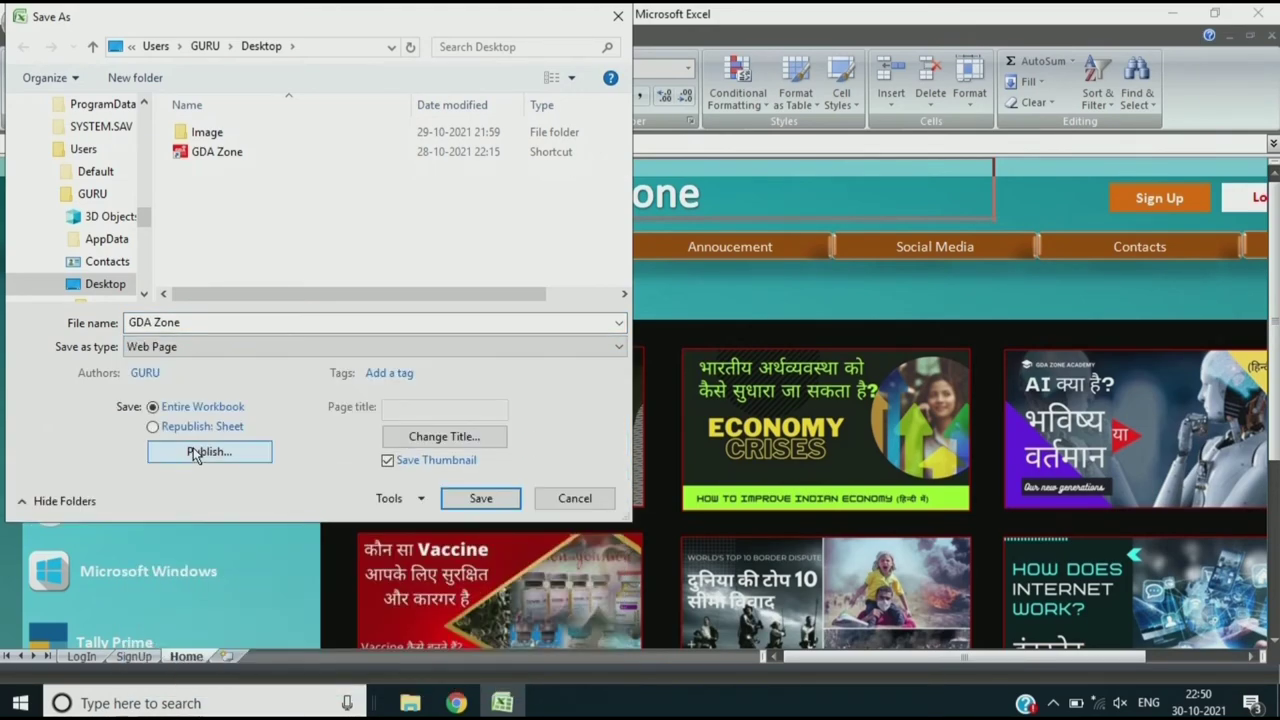
click(428, 438)
text(GDA Zone)
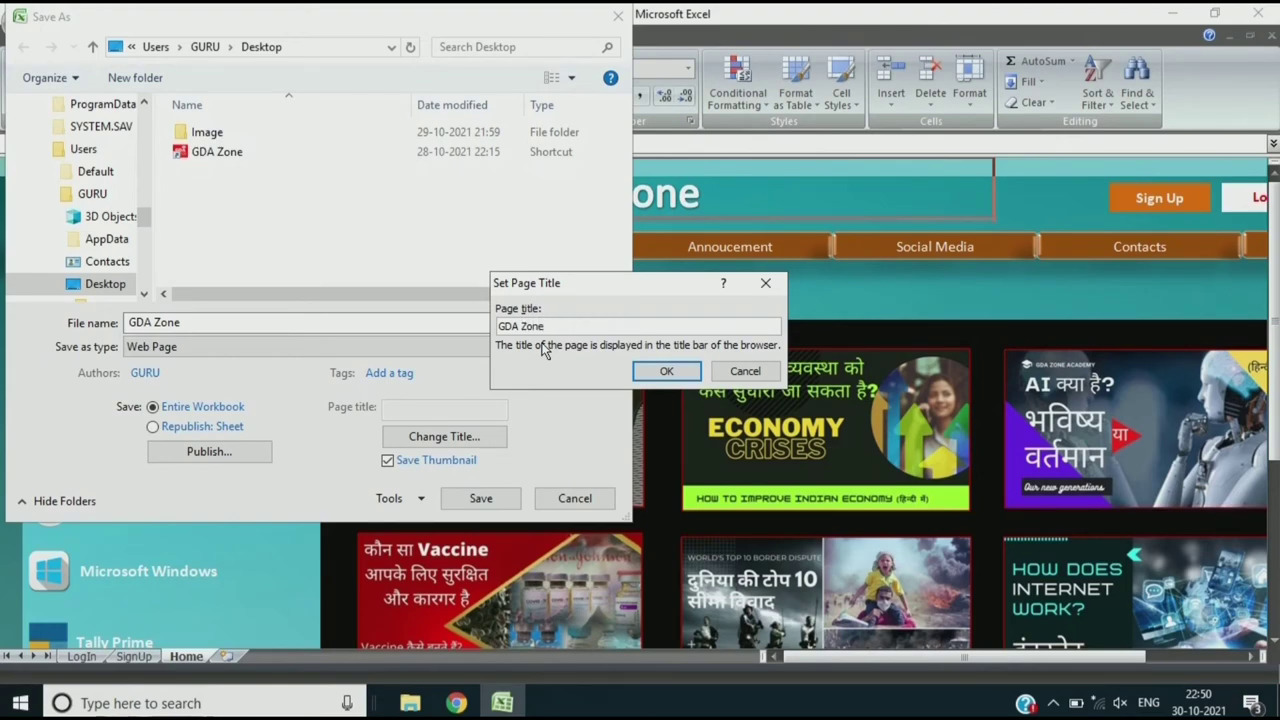
click(670, 372)
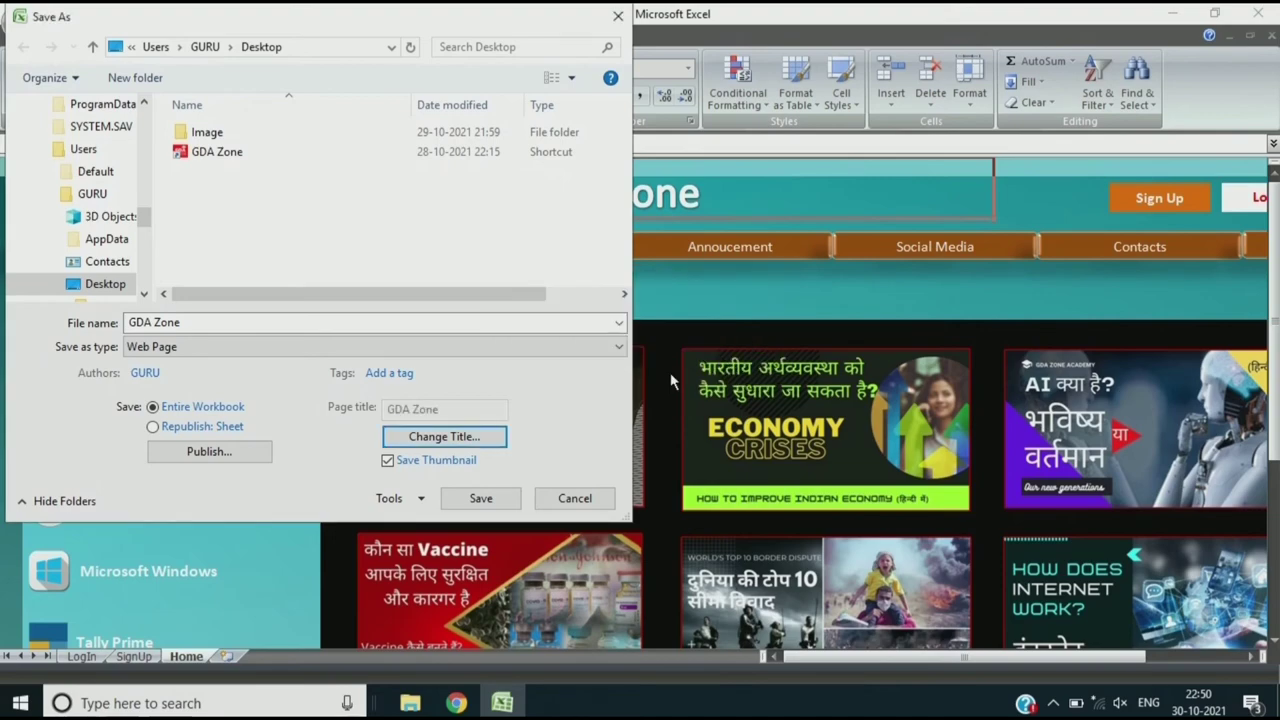
click(421, 500)
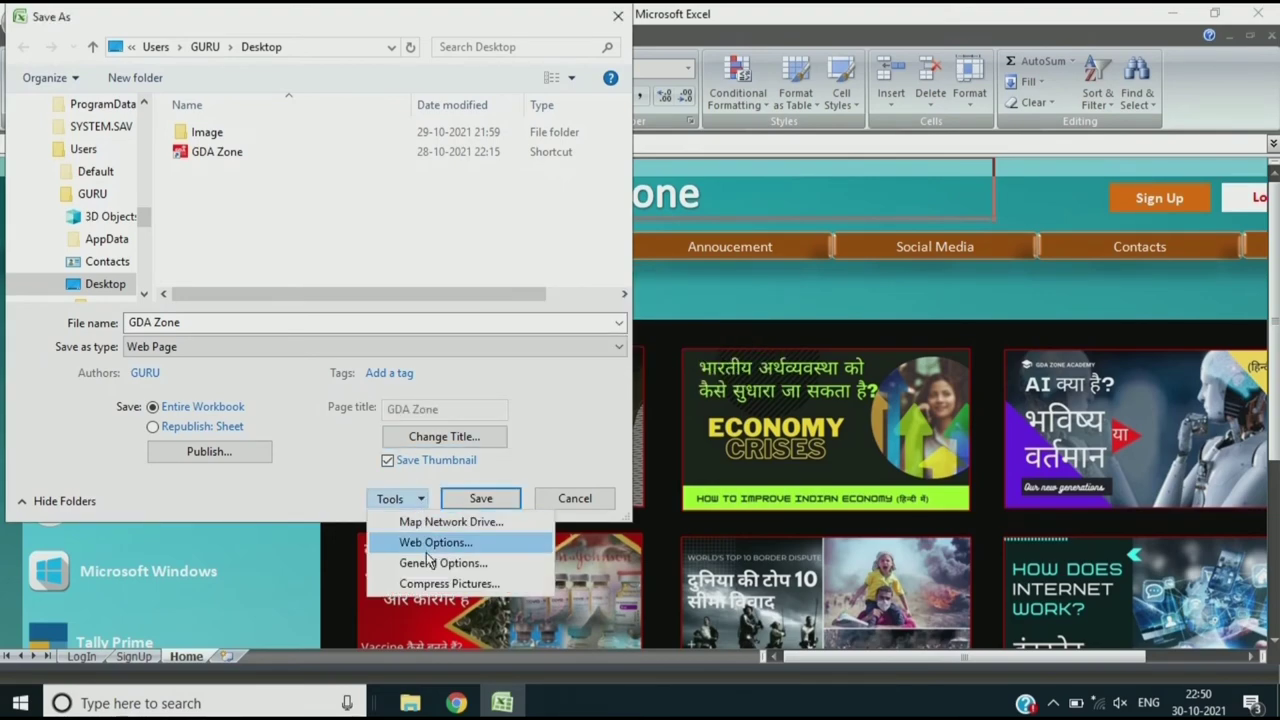
Step: Review the Web Options, keeping 96 pixels per inch and a 1024 x 768 screen size
click(430, 547)
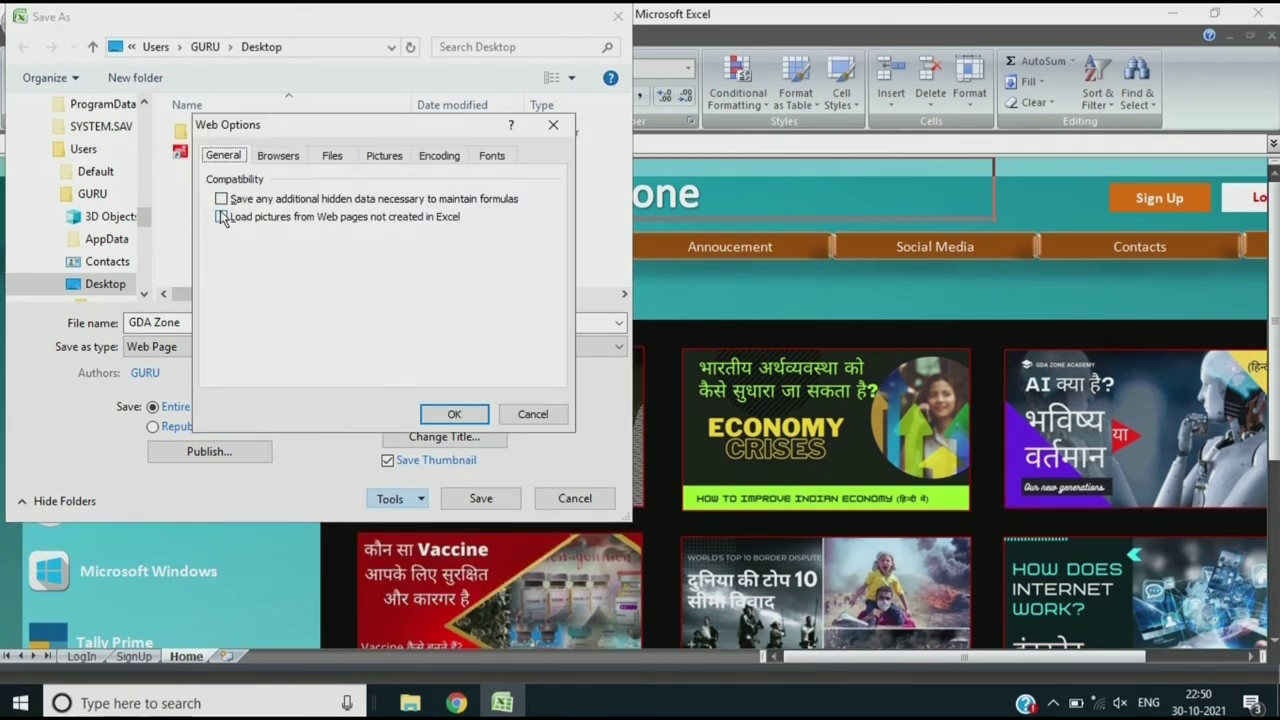
click(280, 157)
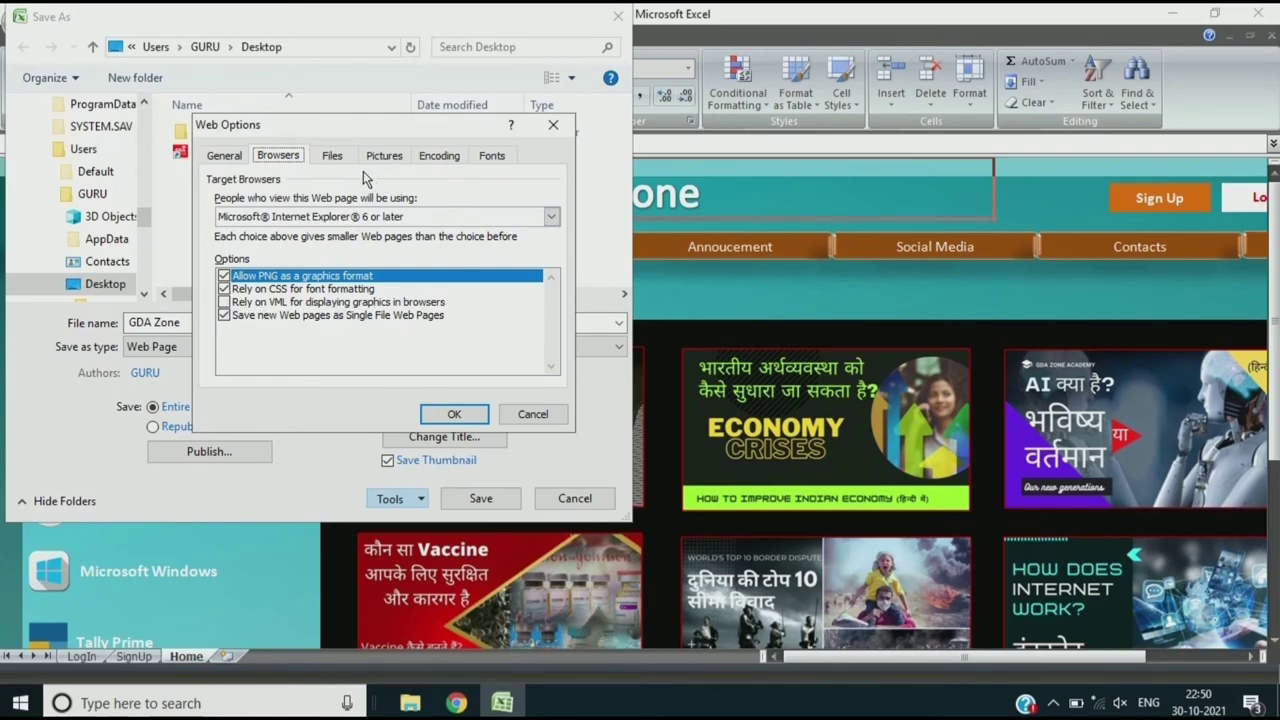
click(334, 157)
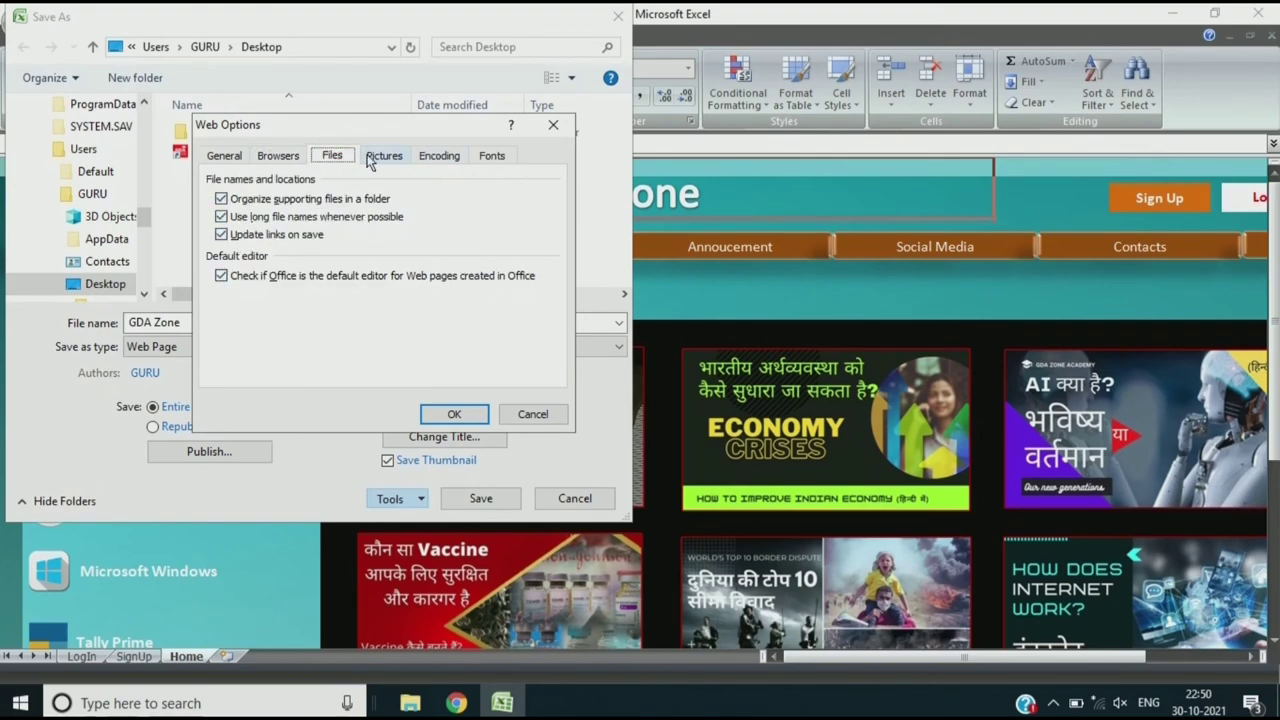
click(370, 162)
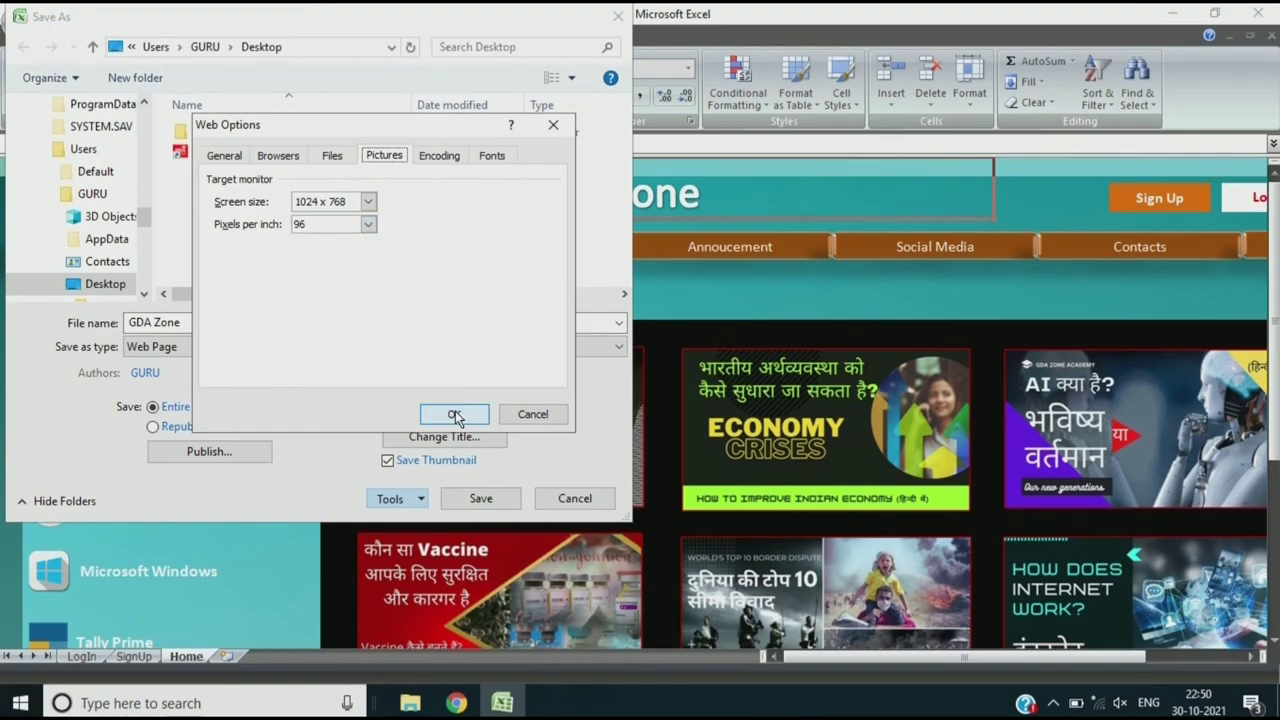
click(368, 224)
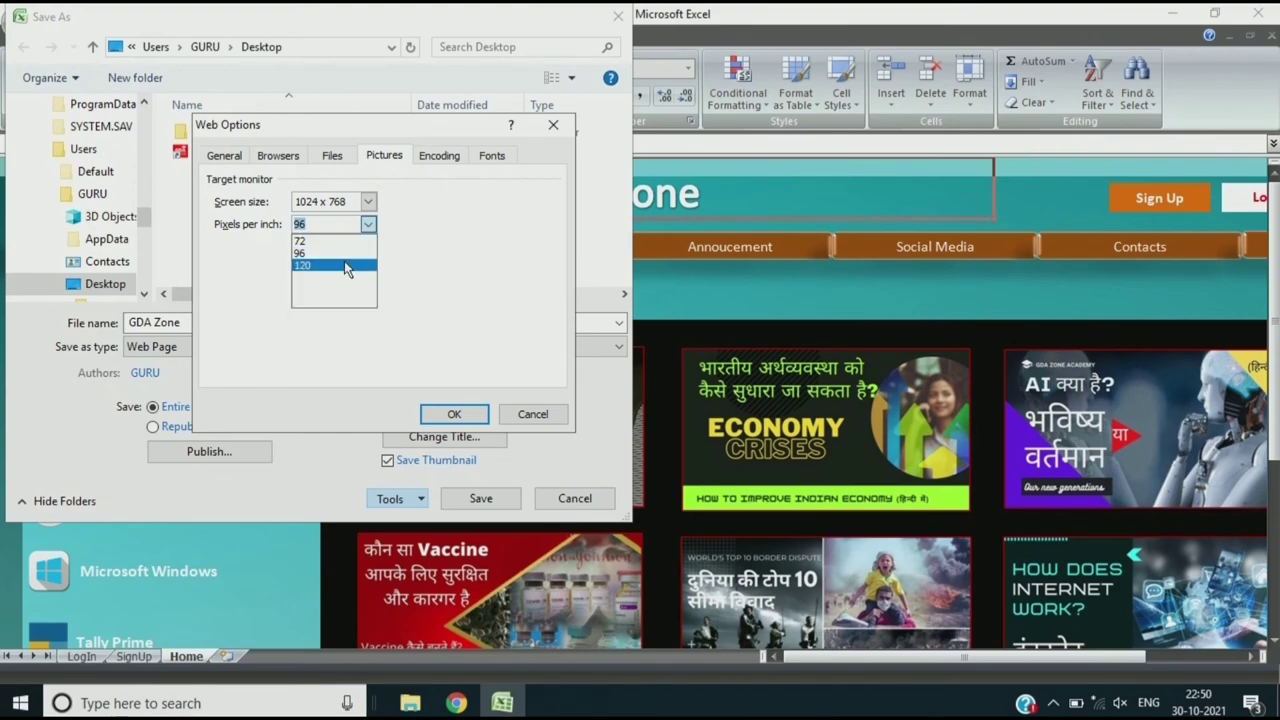
click(344, 255)
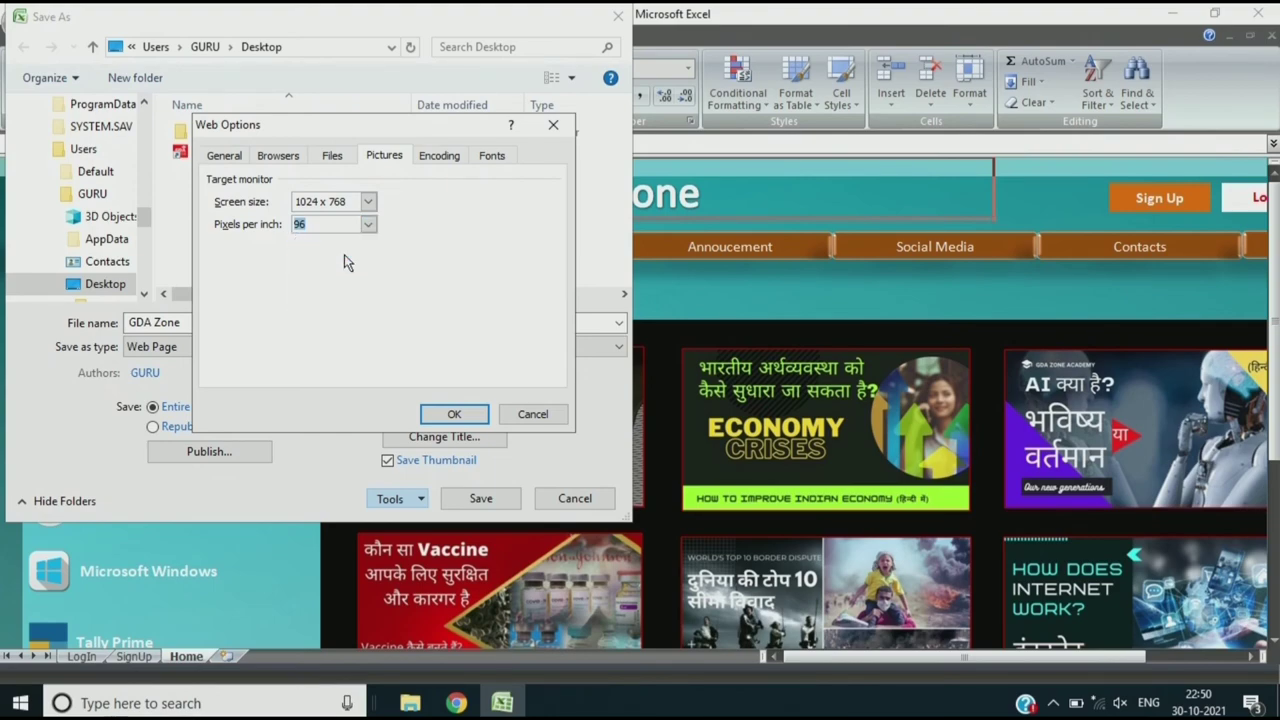
click(368, 201)
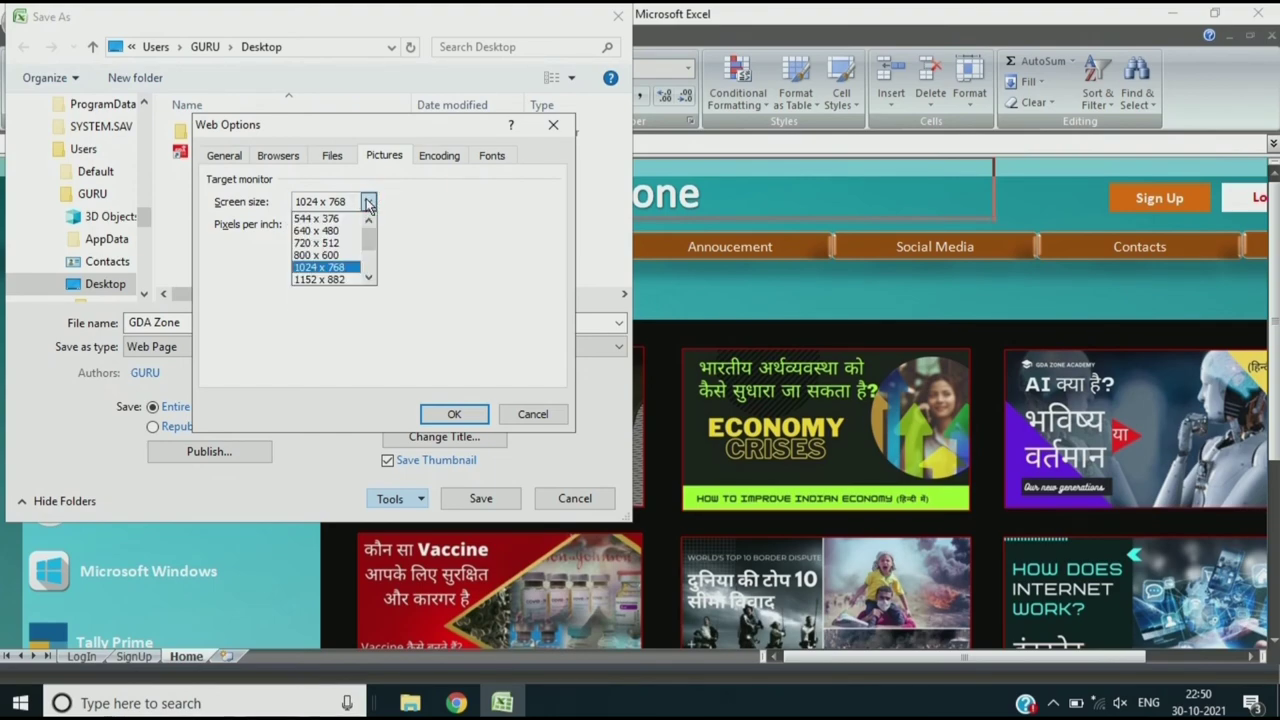
click(341, 268)
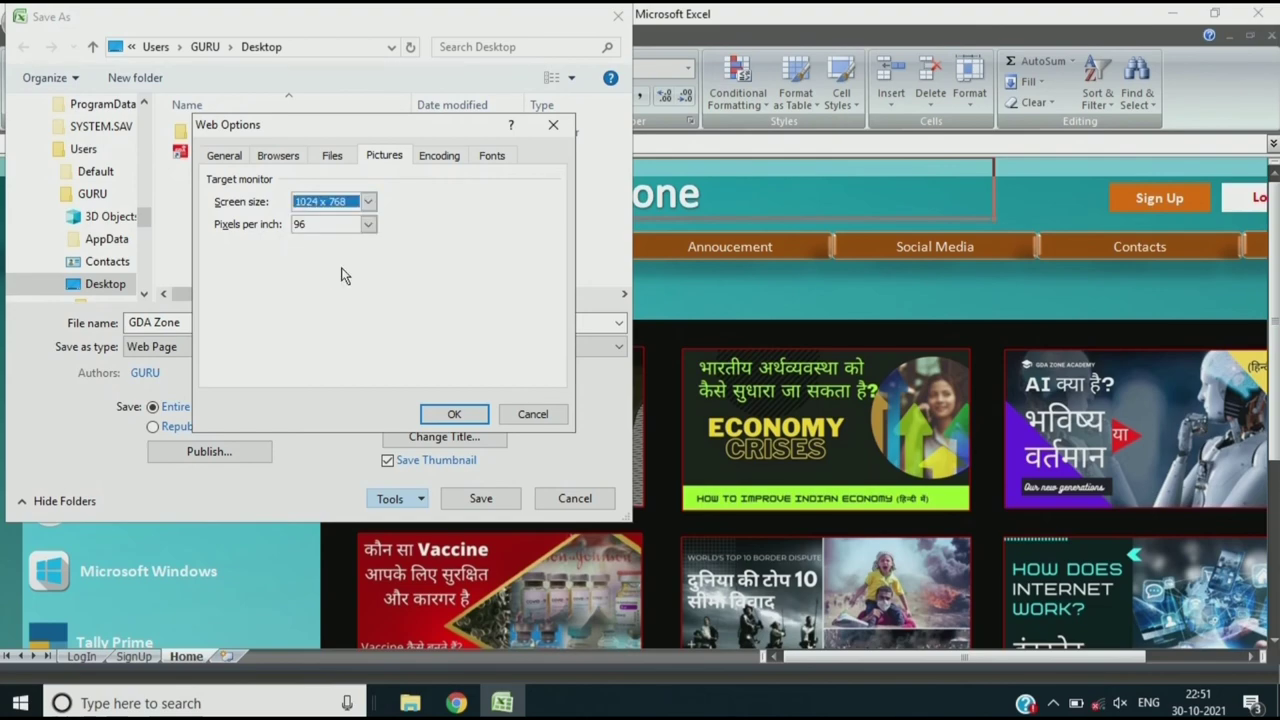
click(451, 413)
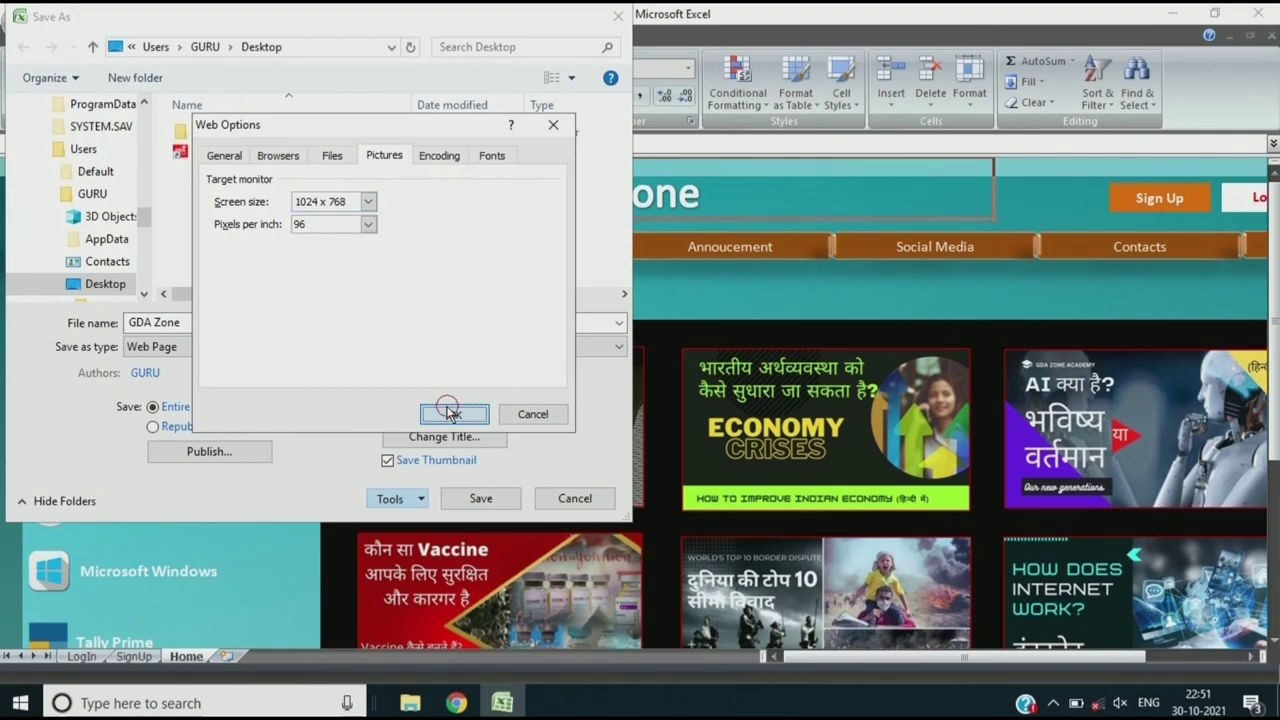
Step: Save the GDA Zone web page to the Desktop, keeping Web Page format, and close Excel
click(481, 500)
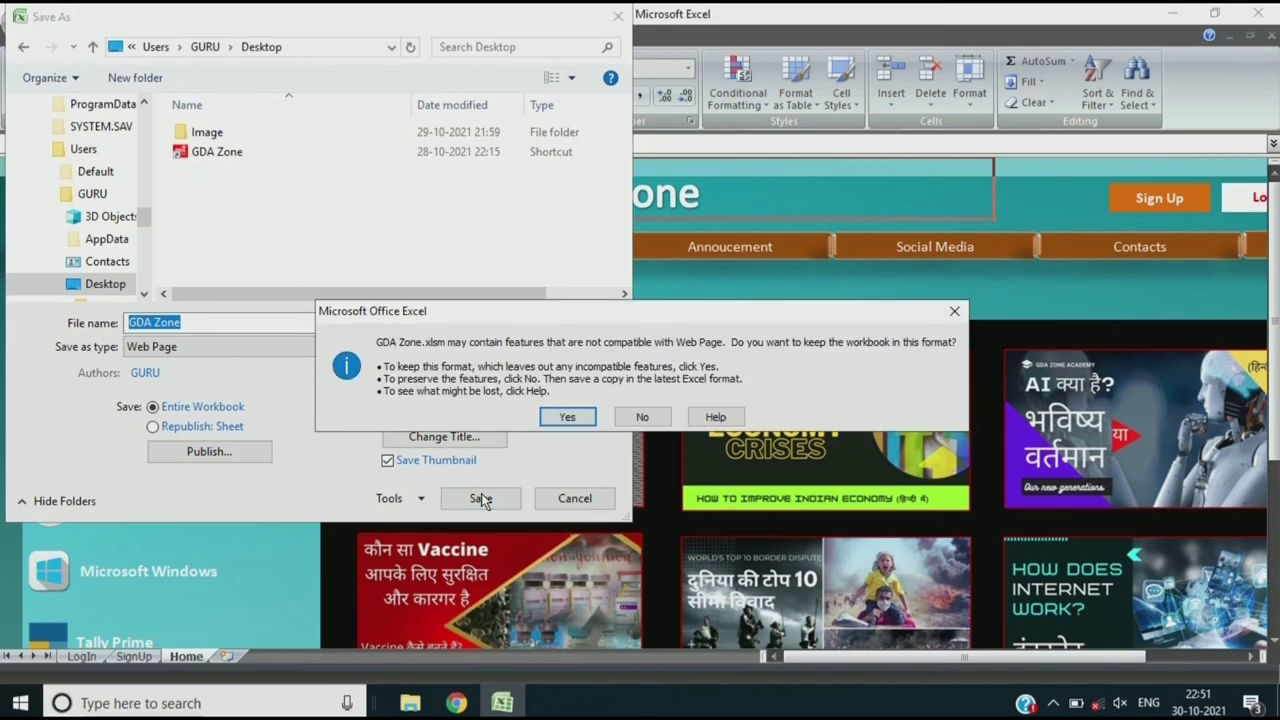
click(568, 420)
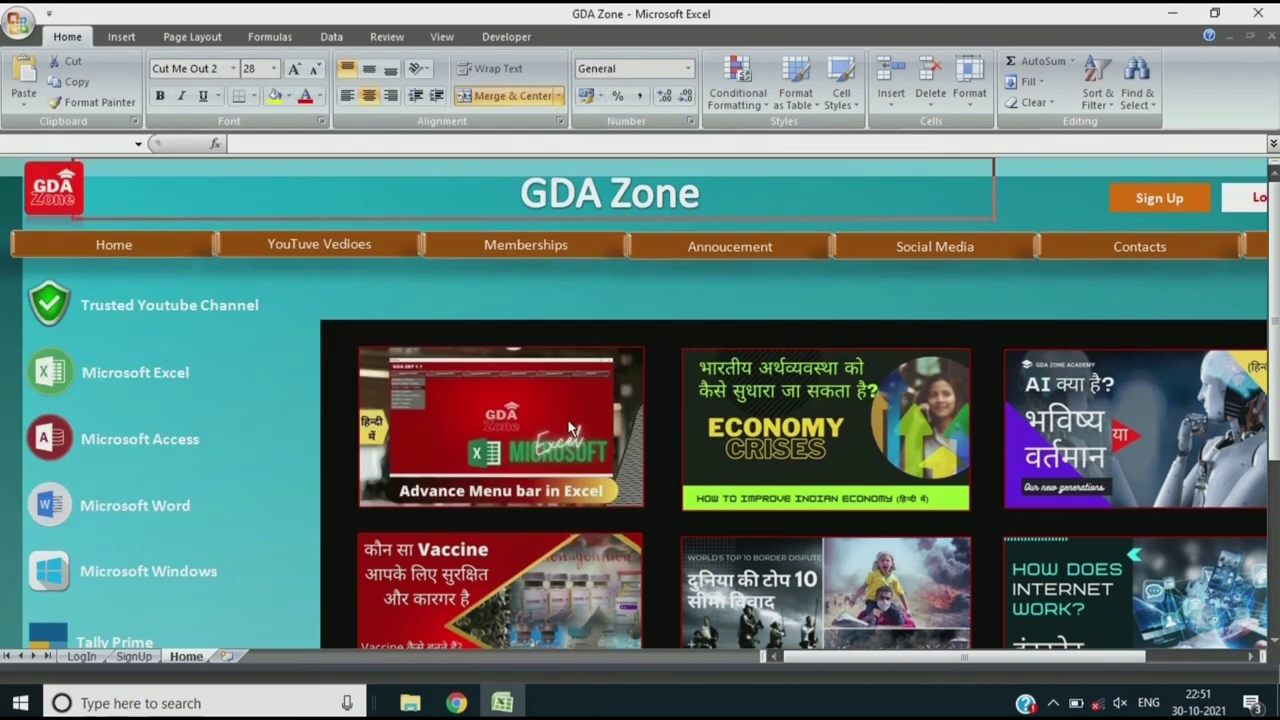
click(1268, 14)
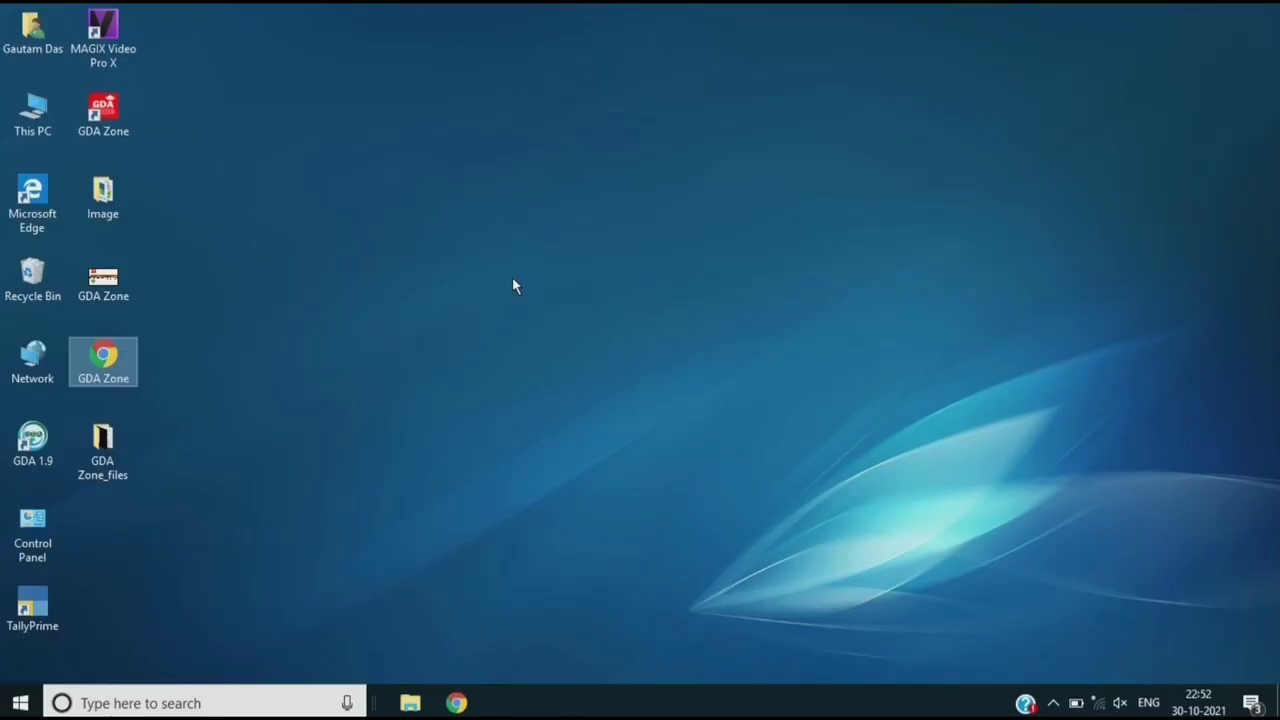
Step: Open GDA Zone in Chrome and test the YouTube Vedioes and Facebook links
key(Return)
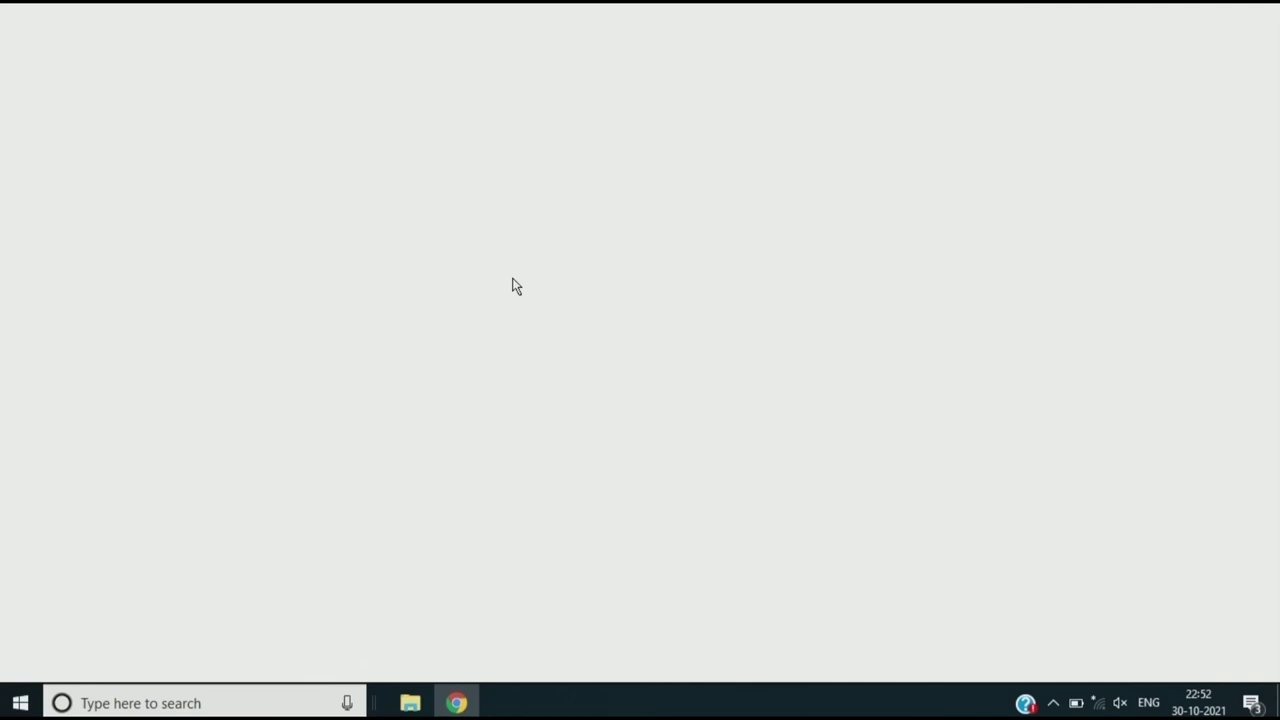
scroll(1276, 335, down, 2)
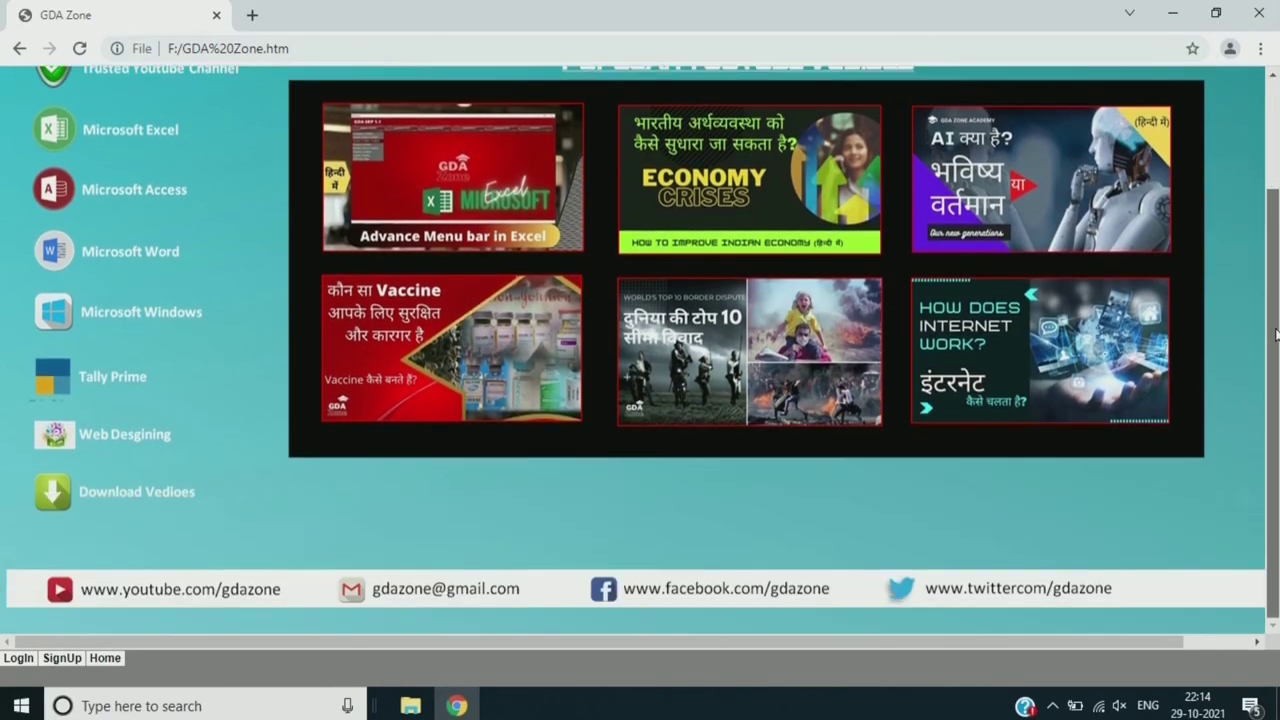
scroll(1276, 335, up, 2)
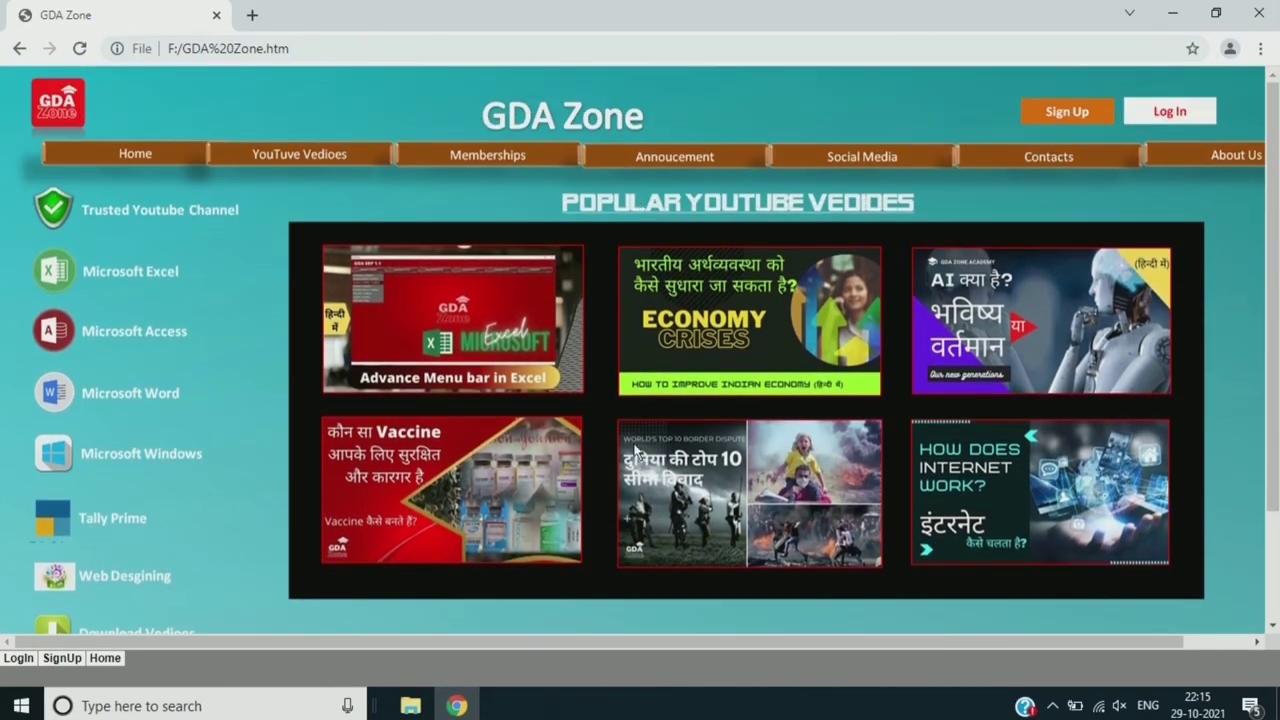
click(300, 157)
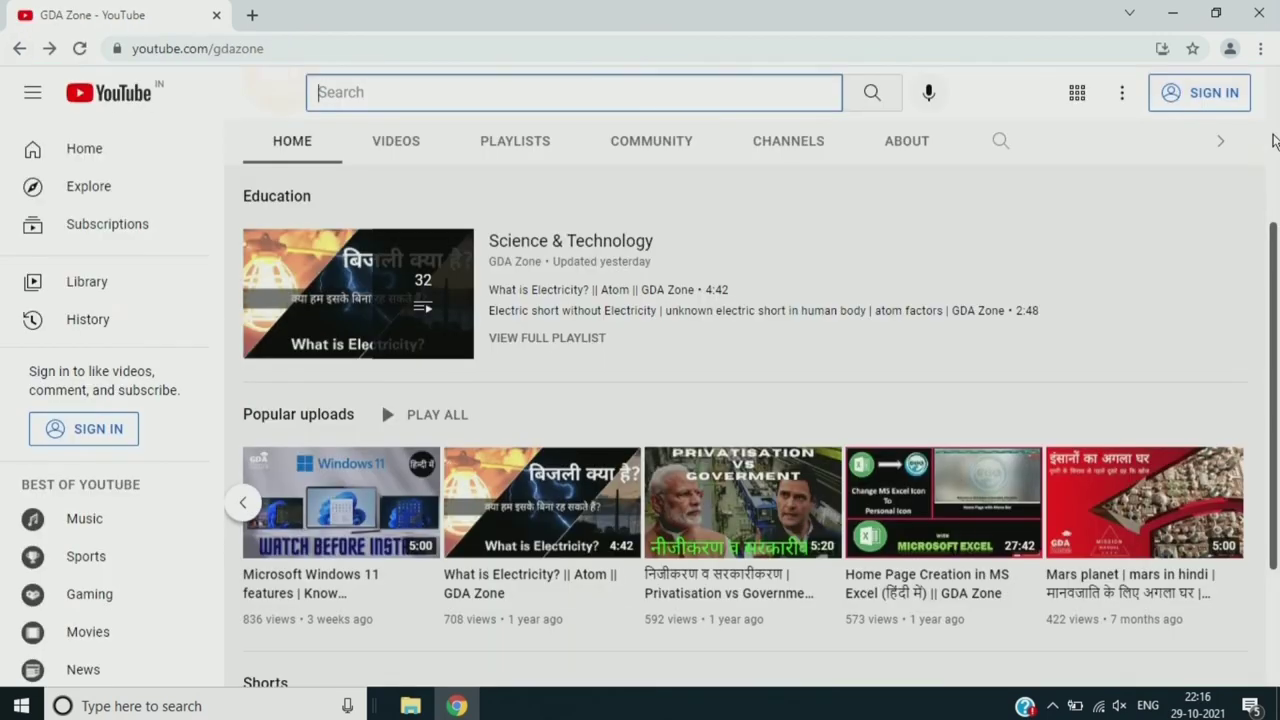
drag(1273, 140, 1268, 362)
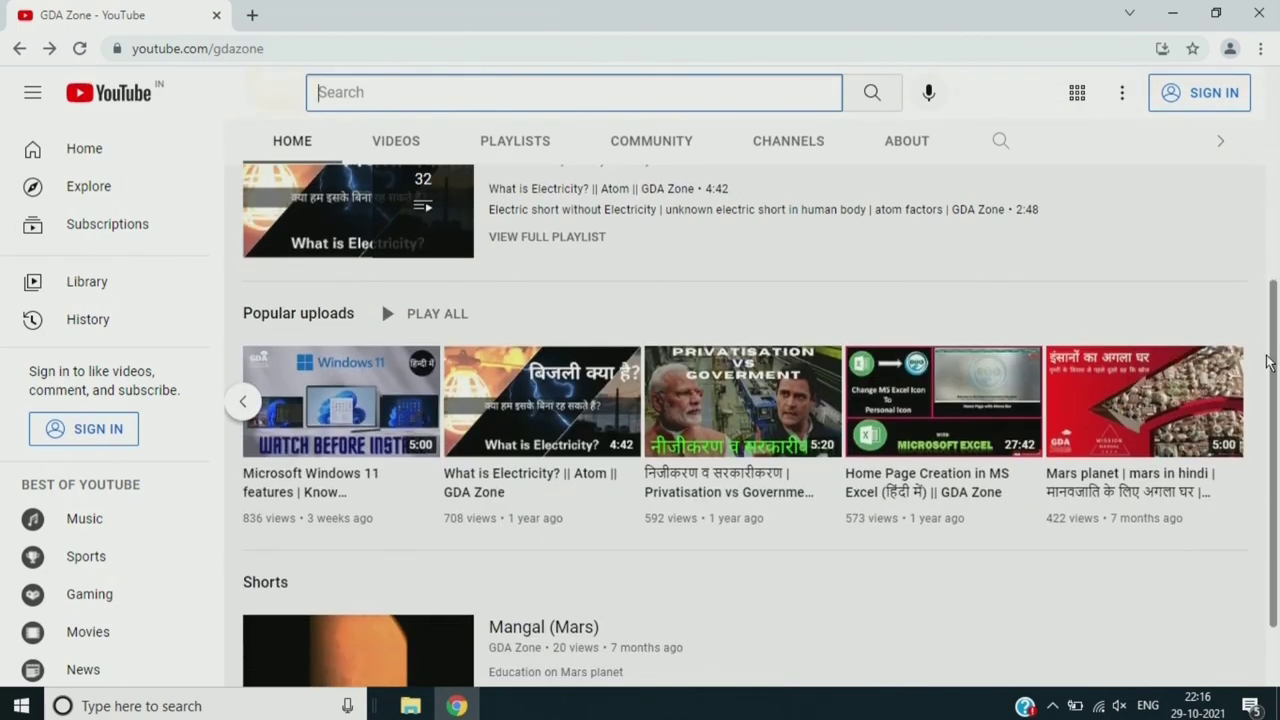
scroll(1190, 350, up, 4)
click(394, 408)
scroll(1257, 366, down, 4)
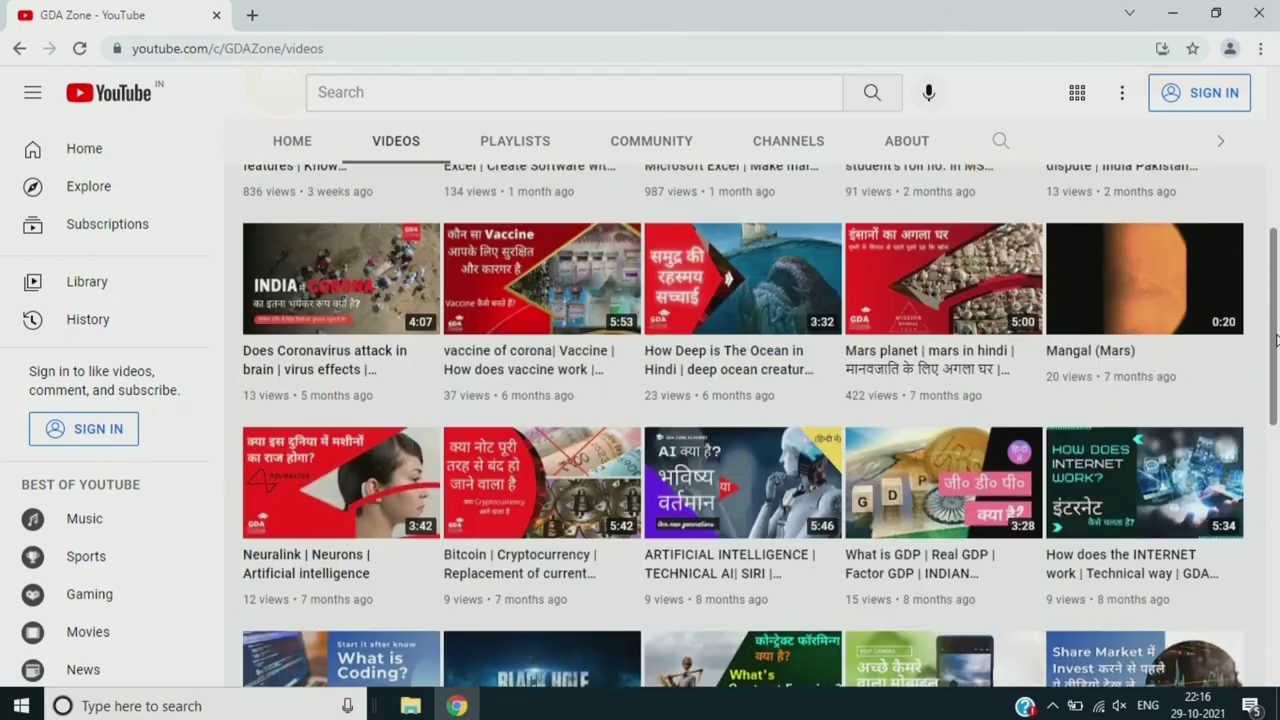
click(15, 49)
click(15, 49)
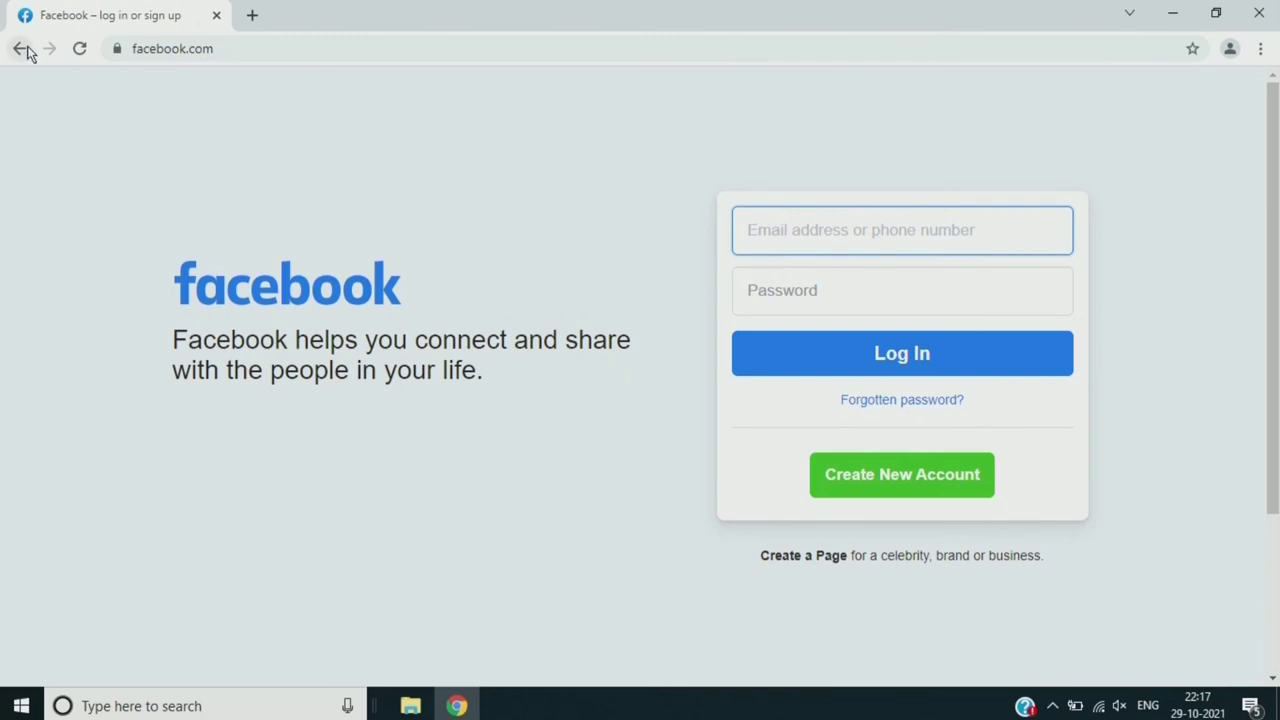
click(20, 48)
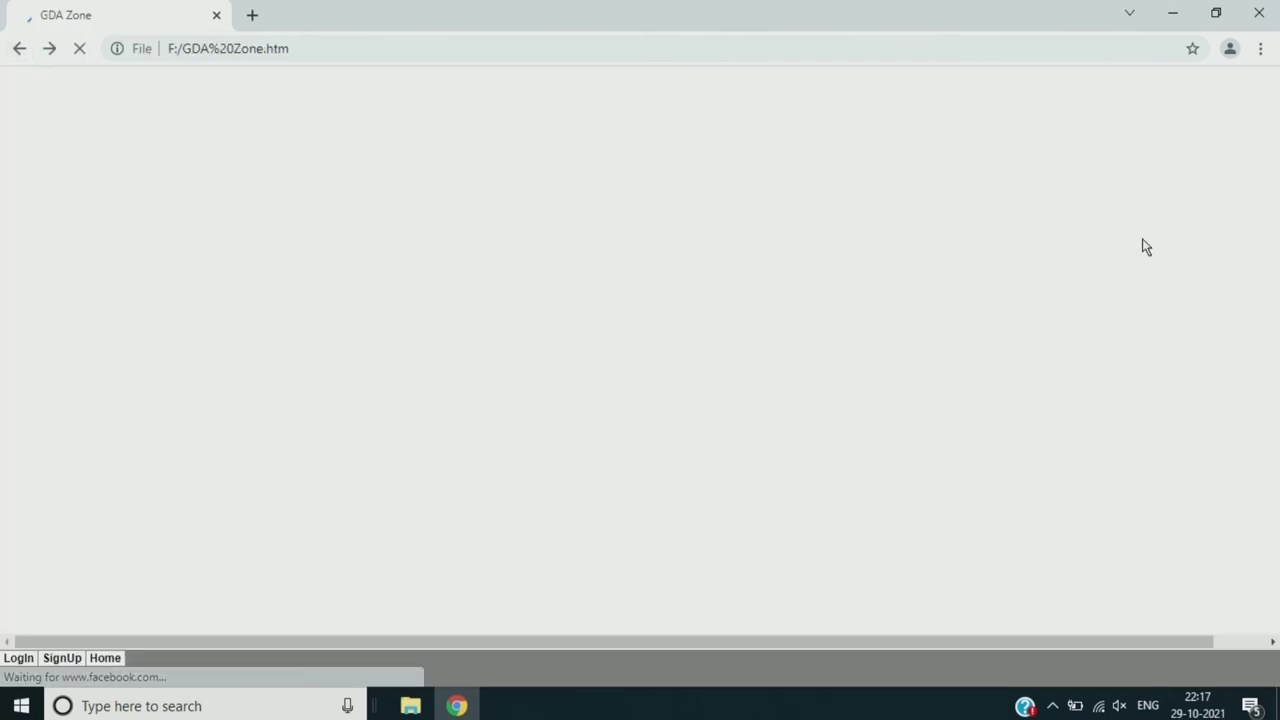
Step: Test the web page's Sign Up, Log In and Home links
scroll(1100, 220, up, 3)
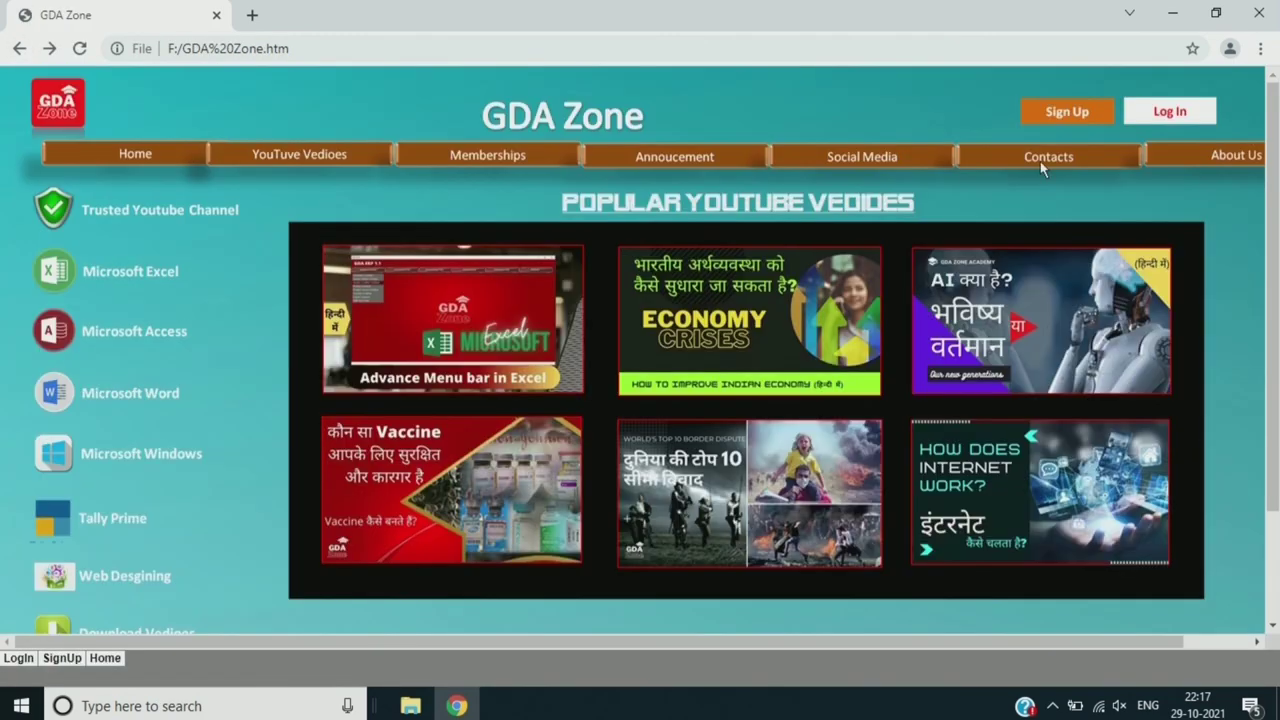
click(1075, 90)
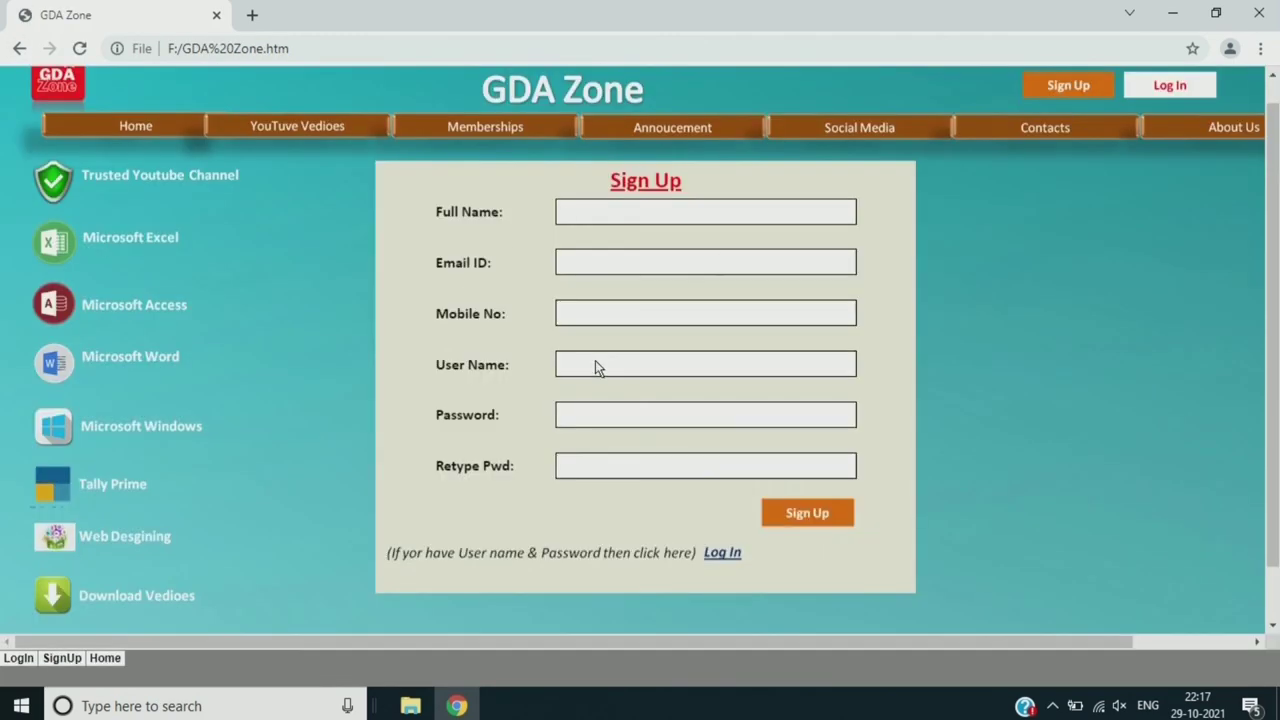
click(1168, 88)
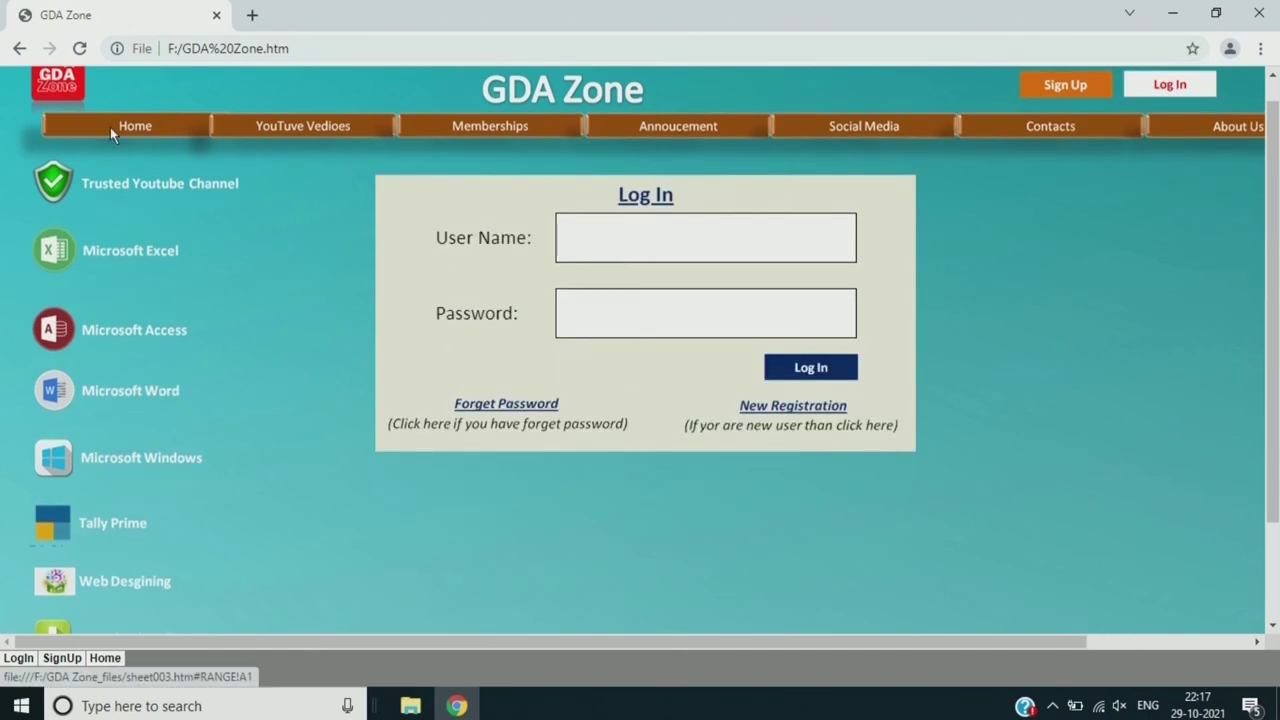
click(110, 127)
scroll(1272, 104, up, 1)
drag(1272, 182, 1267, 148)
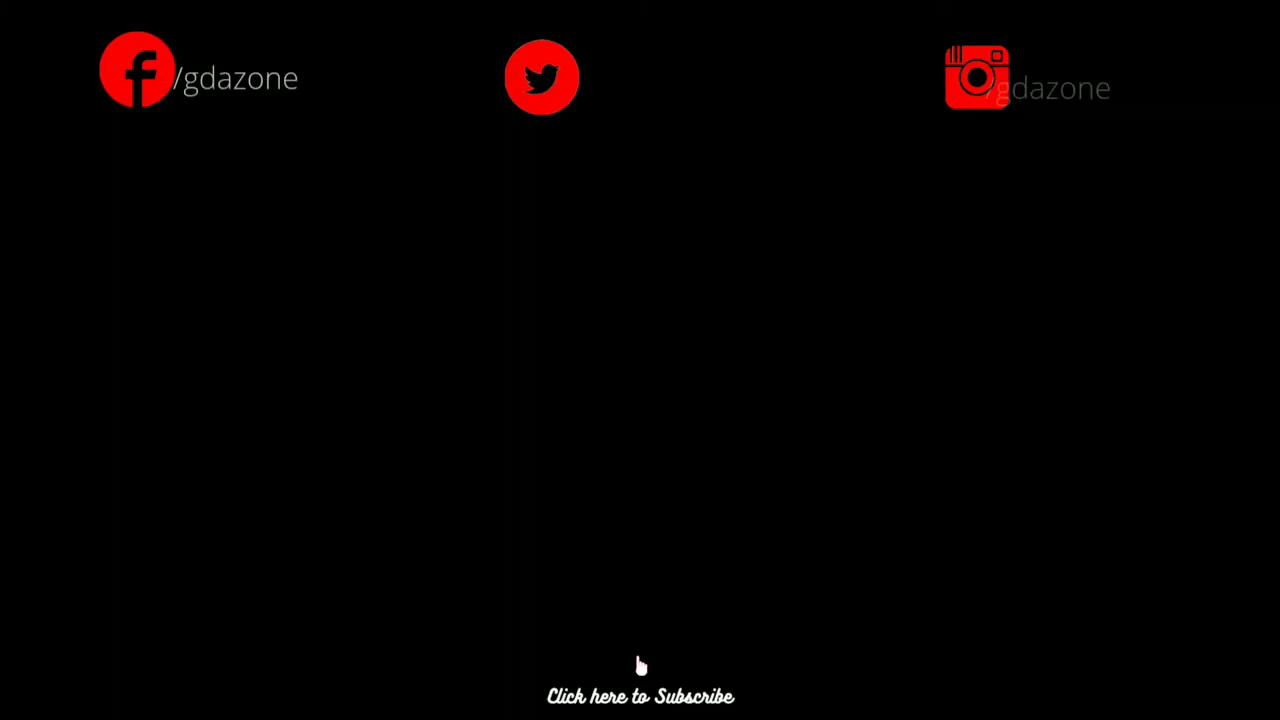